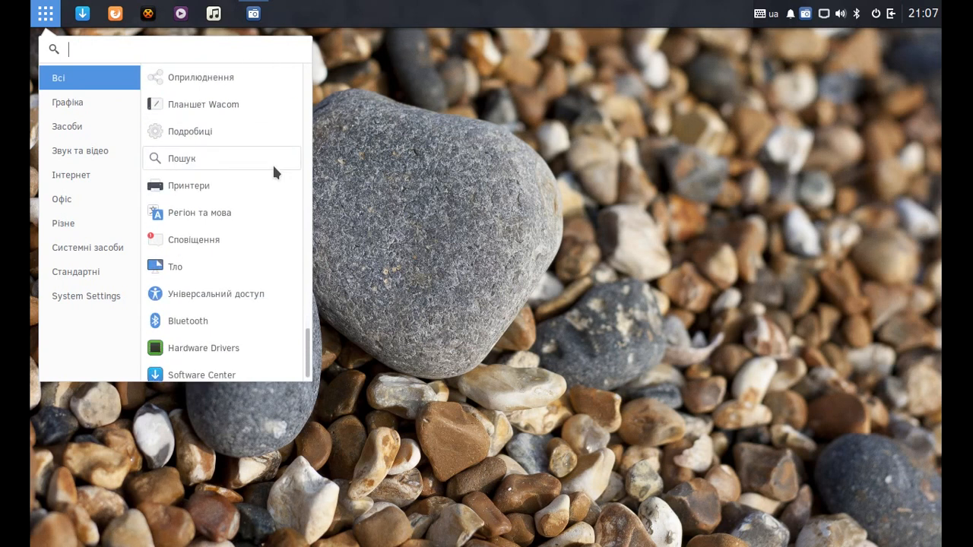
Open the Регіон та мова settings, look through the input sources available for adding, down to Українська, and return to all settings.
{"action": "left_click", "coordinate": [183, 204]}
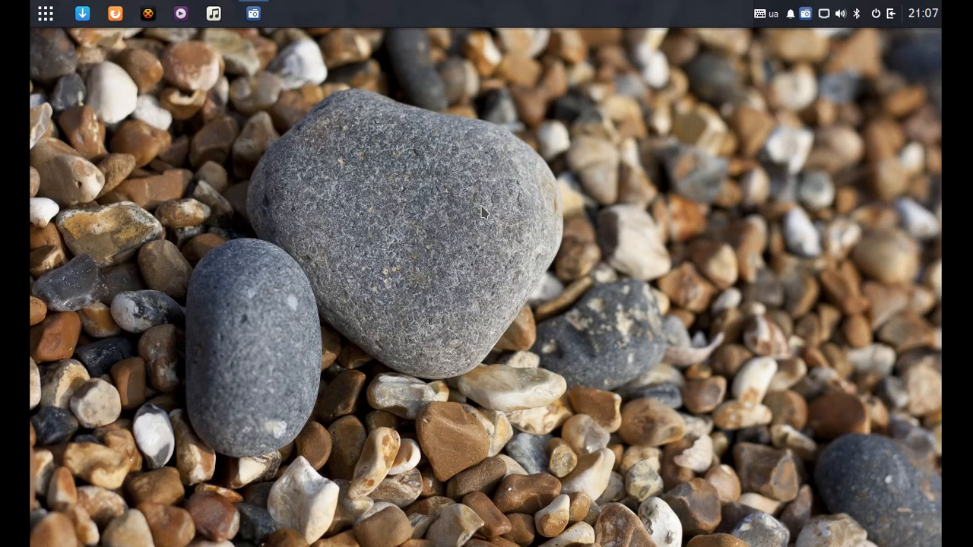
{"action": "left_click", "coordinate": [331, 312]}
{"action": "left_click", "coordinate": [487, 328]}
{"action": "left_click_drag", "start_coordinate": [616, 108], "coordinate": [607, 275]}
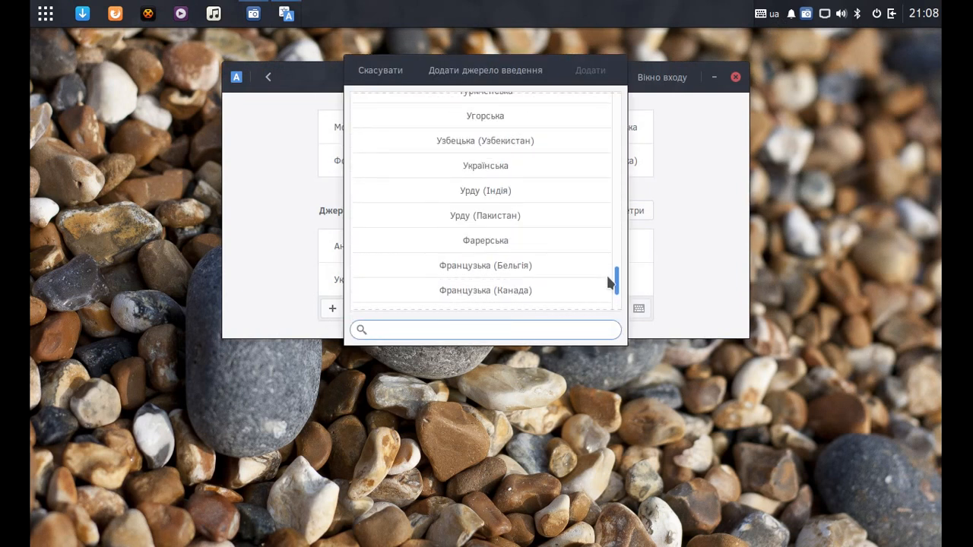
{"action": "left_click", "coordinate": [469, 176]}
{"action": "left_click", "coordinate": [400, 156]}
{"action": "left_click", "coordinate": [582, 73]}
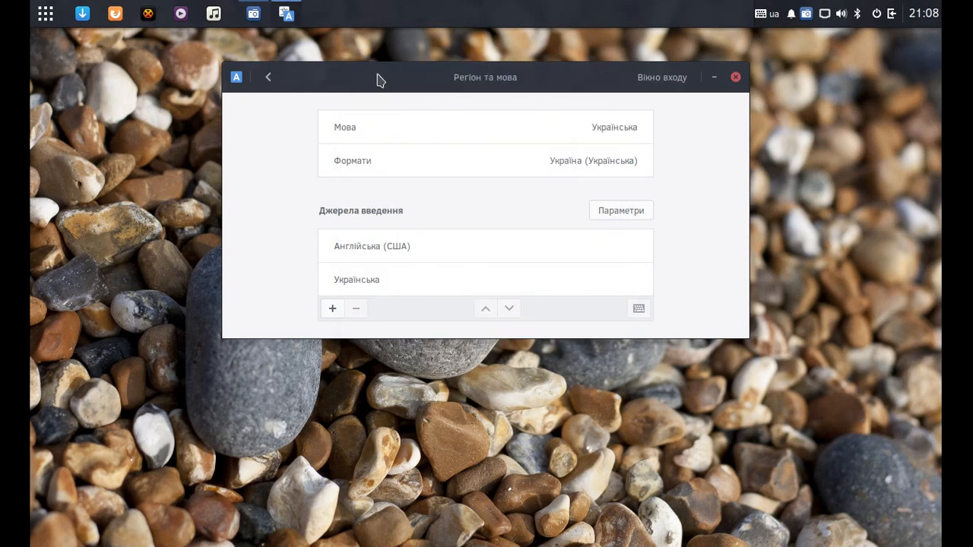
{"action": "left_click", "coordinate": [485, 308]}
{"action": "left_click", "coordinate": [509, 308]}
{"action": "left_click", "coordinate": [267, 77]}
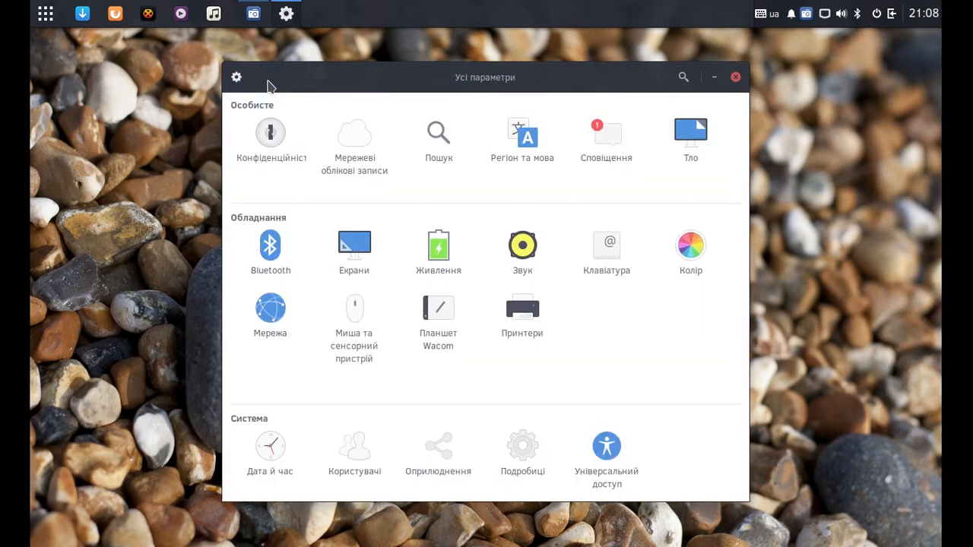
Open the Конфіденційність settings and review the trash and temporary file cleanup options and the screen lock options.
{"action": "left_click", "coordinate": [271, 137]}
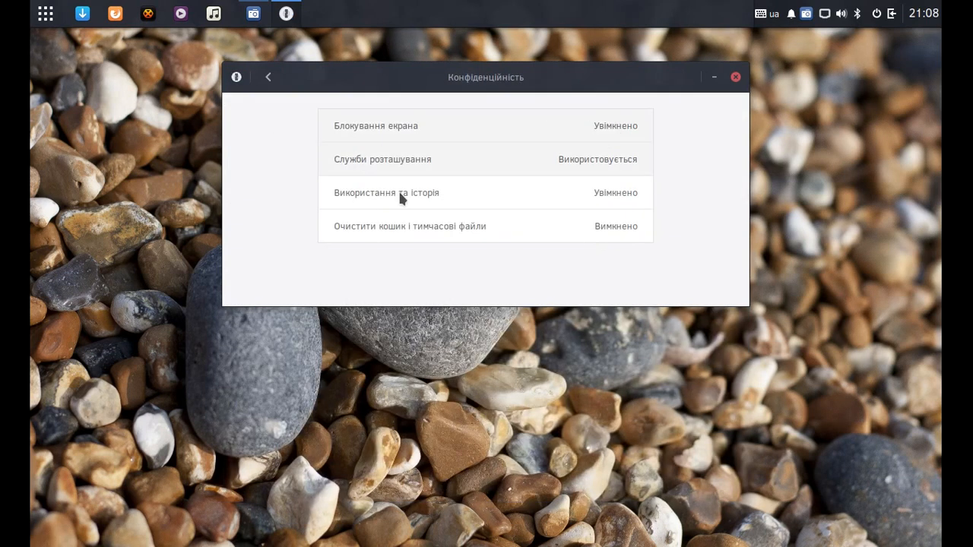
{"action": "left_click", "coordinate": [446, 236]}
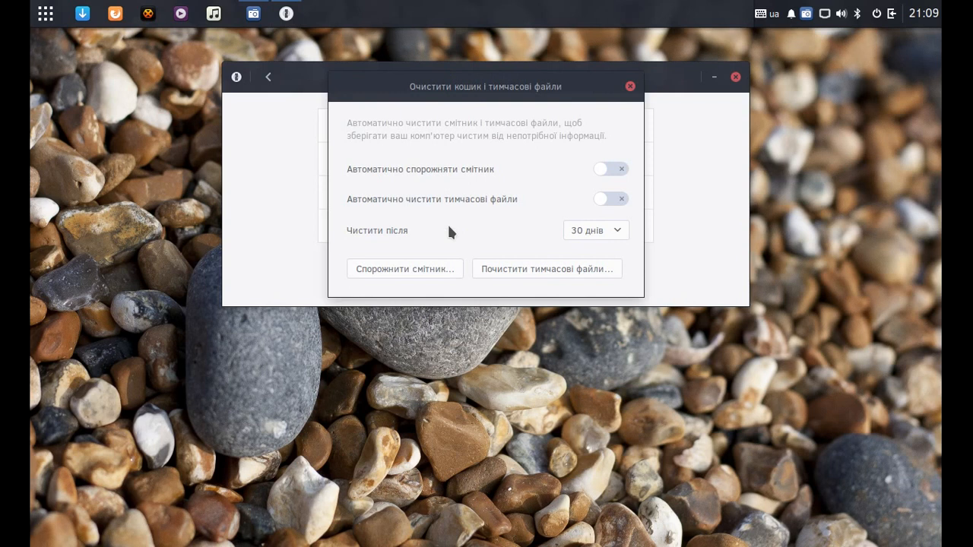
{"action": "left_click", "coordinate": [630, 86]}
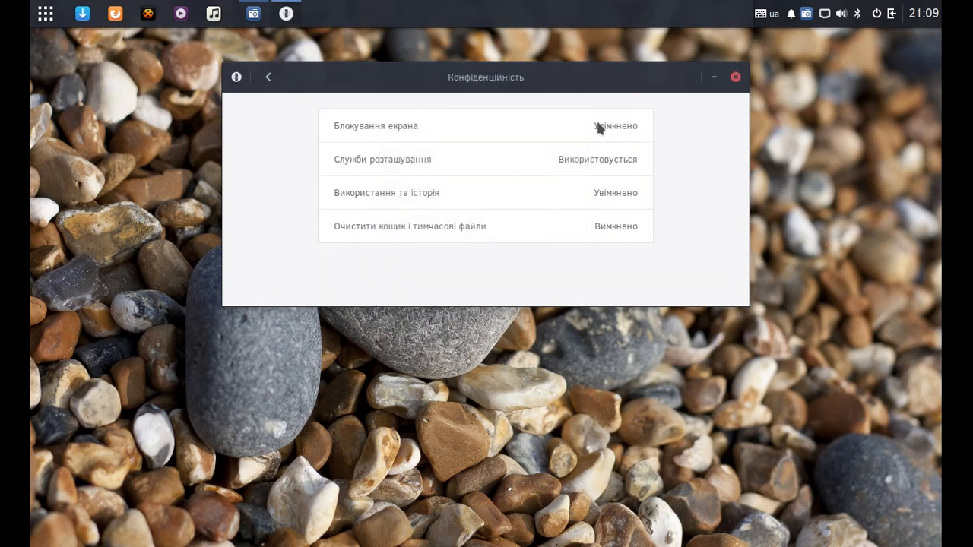
{"action": "left_click", "coordinate": [446, 123]}
{"action": "left_click", "coordinate": [672, 108]}
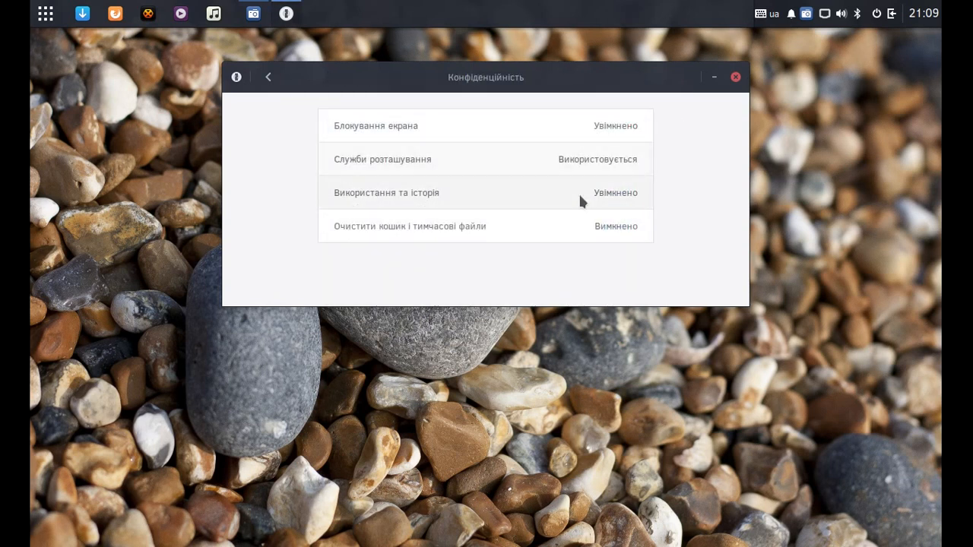
Review the Використання та історія privacy options, including how long history is kept, and return to all settings.
{"action": "left_click", "coordinate": [481, 193]}
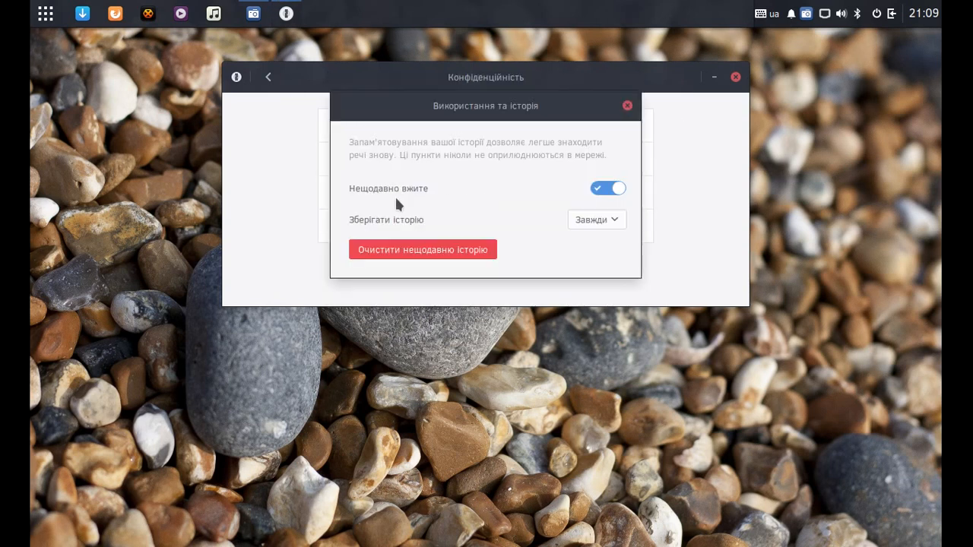
{"action": "left_click", "coordinate": [597, 229]}
{"action": "left_click", "coordinate": [593, 153]}
{"action": "left_click", "coordinate": [405, 255]}
{"action": "left_click", "coordinate": [628, 106]}
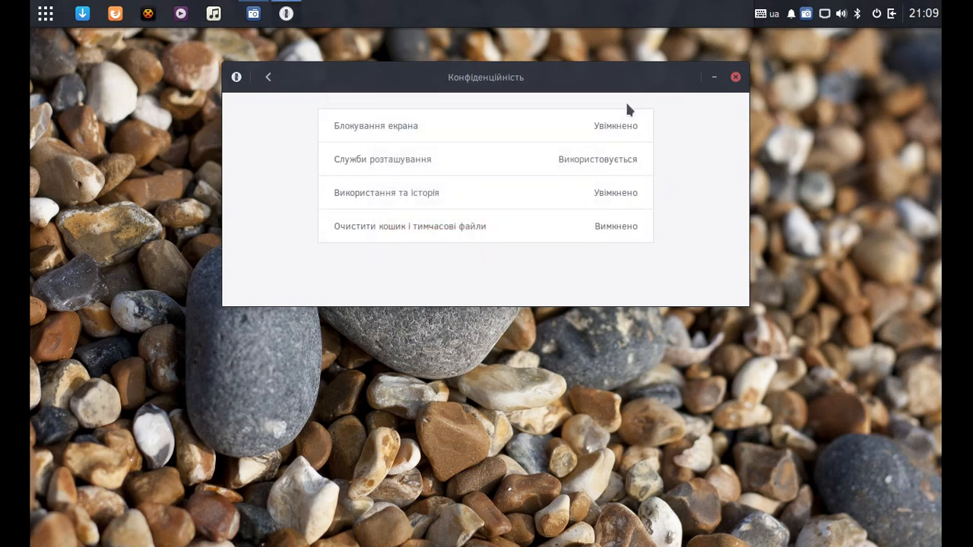
{"action": "left_click", "coordinate": [268, 77]}
Browse the account providers offered in the Мережеві облікові записи settings and return to all settings.
{"action": "left_click", "coordinate": [355, 131]}
{"action": "scroll", "coordinate": [487, 342], "scroll_direction": "down", "scroll_amount": 5}
{"action": "left_click", "coordinate": [487, 411]}
{"action": "scroll", "coordinate": [358, 191], "scroll_direction": "up", "scroll_amount": 5}
{"action": "left_click", "coordinate": [269, 77]}
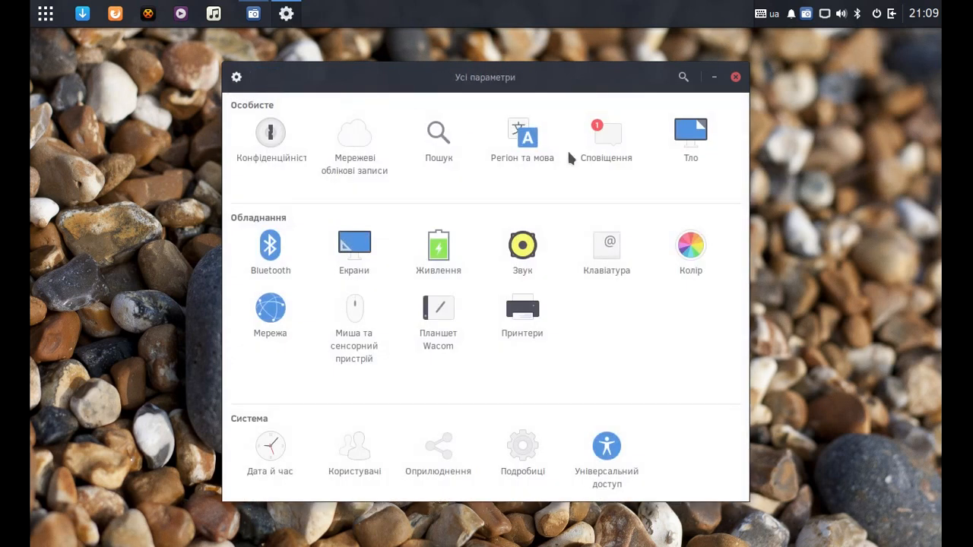
Look through the per-application list in the Сповіщення settings and return to all settings.
{"action": "left_click", "coordinate": [613, 152]}
{"action": "scroll", "coordinate": [487, 319], "scroll_direction": "down", "scroll_amount": 2}
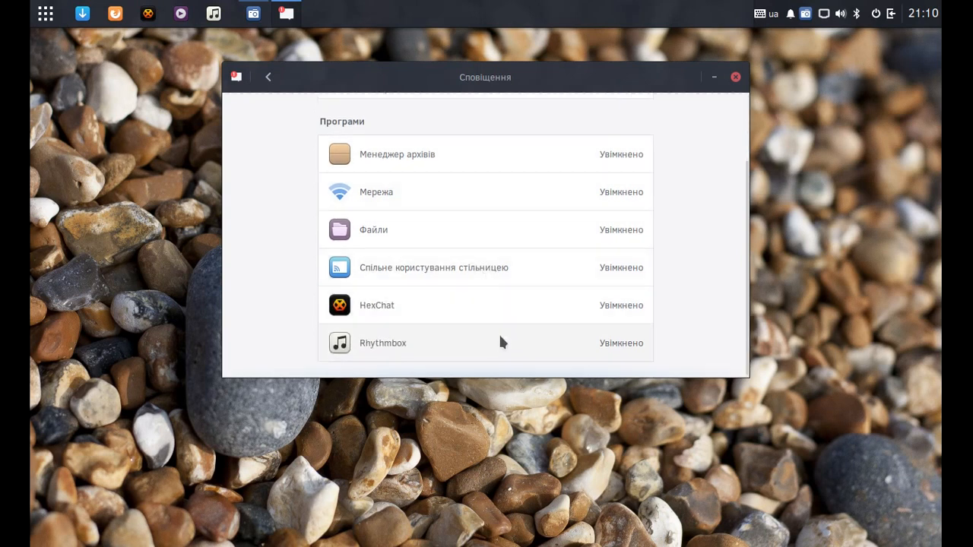
{"action": "left_click", "coordinate": [268, 77]}
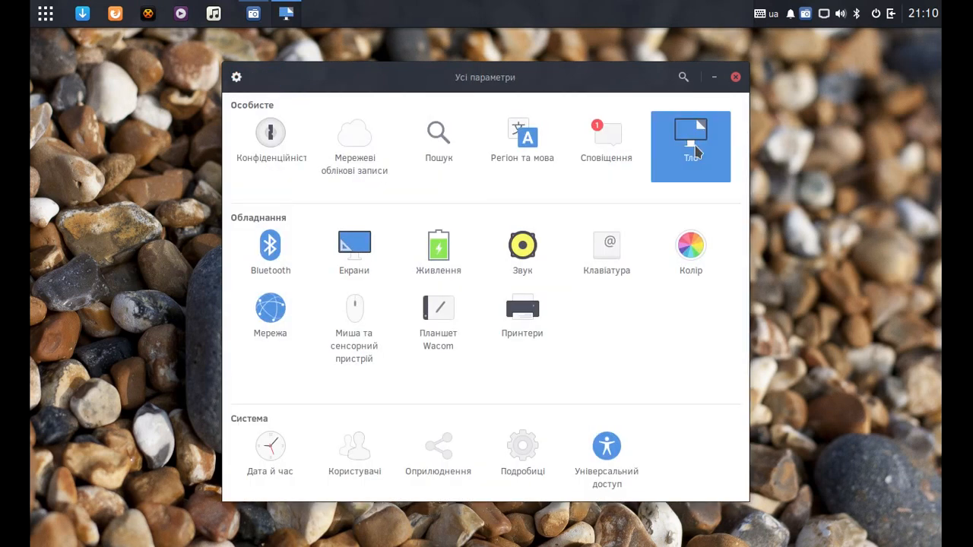
Browse the desktop background choices among wallpapers, pictures and colours in the Тло settings without changing the current one.
{"action": "left_click", "coordinate": [695, 149]}
{"action": "left_click", "coordinate": [347, 242]}
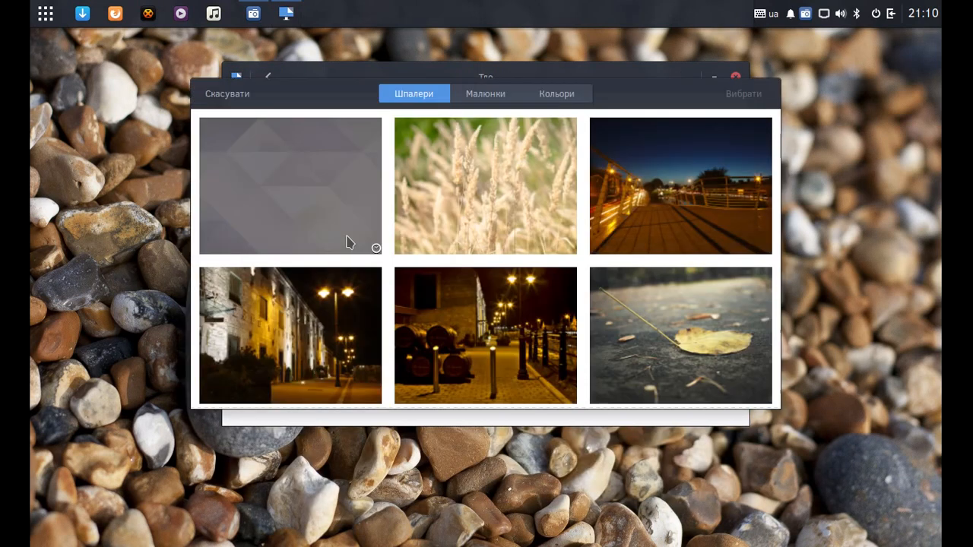
{"action": "scroll", "coordinate": [713, 206], "scroll_direction": "down", "scroll_amount": 2}
{"action": "scroll", "coordinate": [714, 206], "scroll_direction": "down", "scroll_amount": 15}
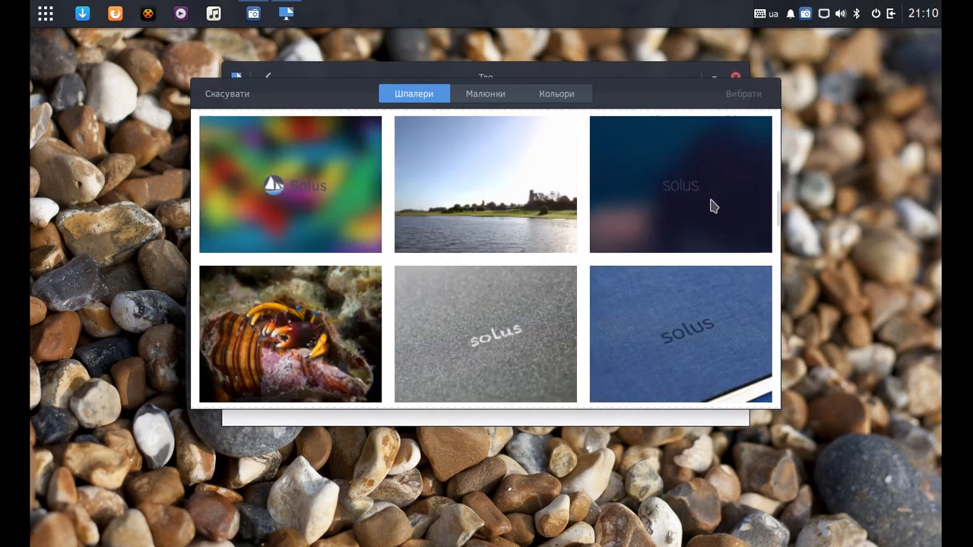
{"action": "left_click", "coordinate": [487, 94]}
{"action": "left_click", "coordinate": [557, 93]}
{"action": "left_click", "coordinate": [222, 99]}
{"action": "left_click", "coordinate": [268, 79]}
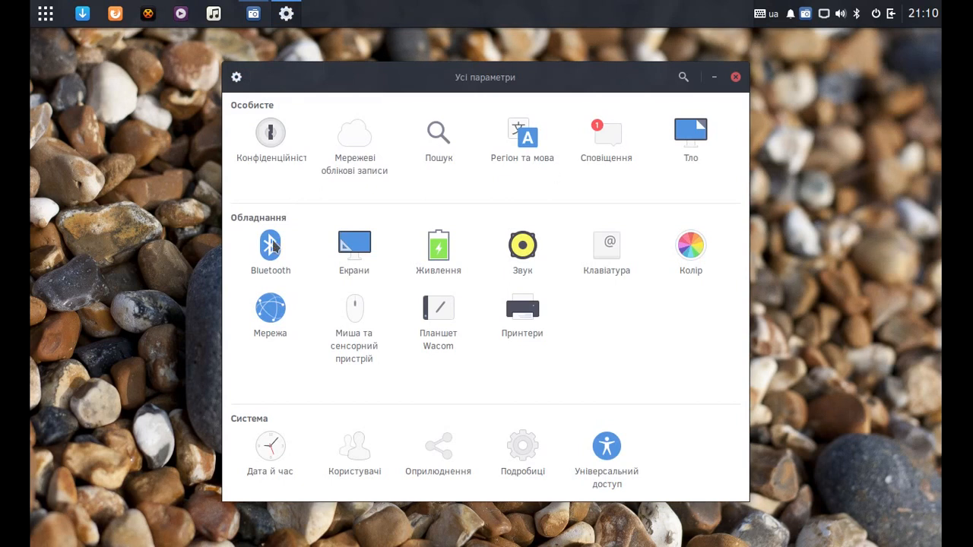
Open the monitor's options in the Екрани settings, view the available resolutions and cancel without applying a change.
{"action": "left_click", "coordinate": [354, 251]}
{"action": "left_click", "coordinate": [346, 148]}
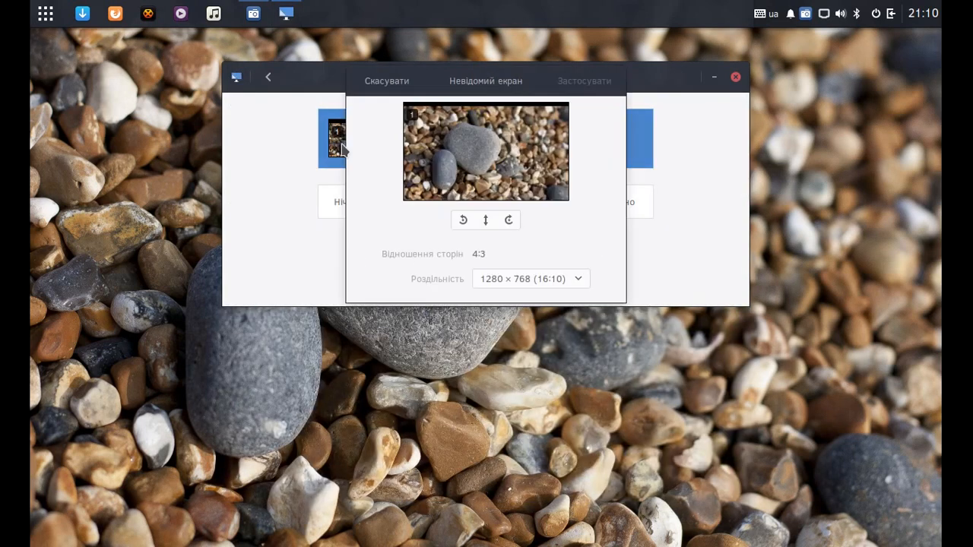
{"action": "left_click", "coordinate": [572, 280]}
{"action": "scroll", "coordinate": [527, 122], "scroll_direction": "up", "scroll_amount": 5}
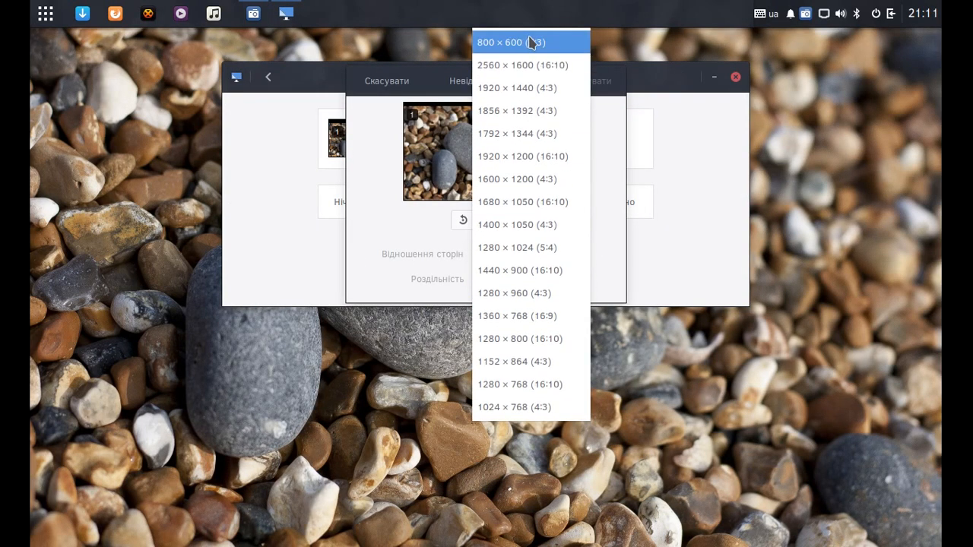
{"action": "left_click", "coordinate": [383, 91]}
{"action": "left_click", "coordinate": [387, 92]}
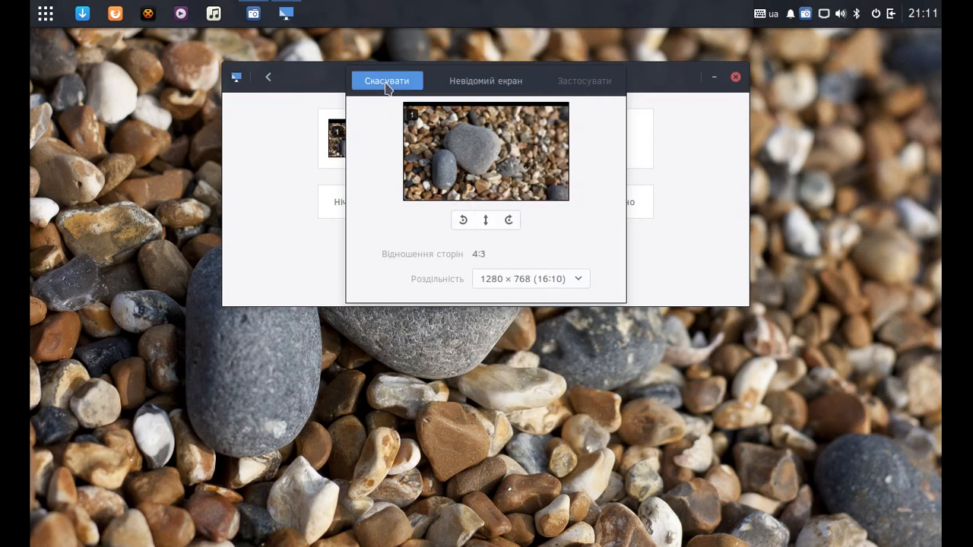
Turn on Нічне світло in the display settings with the schedule Від заходу до світанку, and return to all settings.
{"action": "left_click", "coordinate": [471, 205]}
{"action": "left_click", "coordinate": [430, 135]}
{"action": "left_click", "coordinate": [438, 135]}
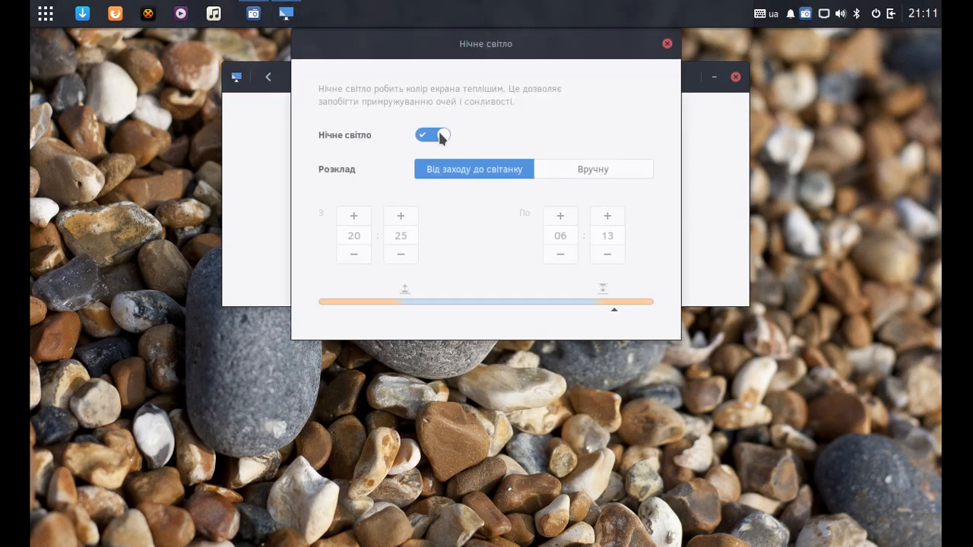
{"action": "left_click", "coordinate": [597, 171]}
{"action": "left_click", "coordinate": [498, 172]}
{"action": "left_click", "coordinate": [668, 46]}
{"action": "left_click", "coordinate": [268, 77]}
Open the Живлення settings, view the automatic suspend options and return to all settings.
{"action": "left_click", "coordinate": [441, 243]}
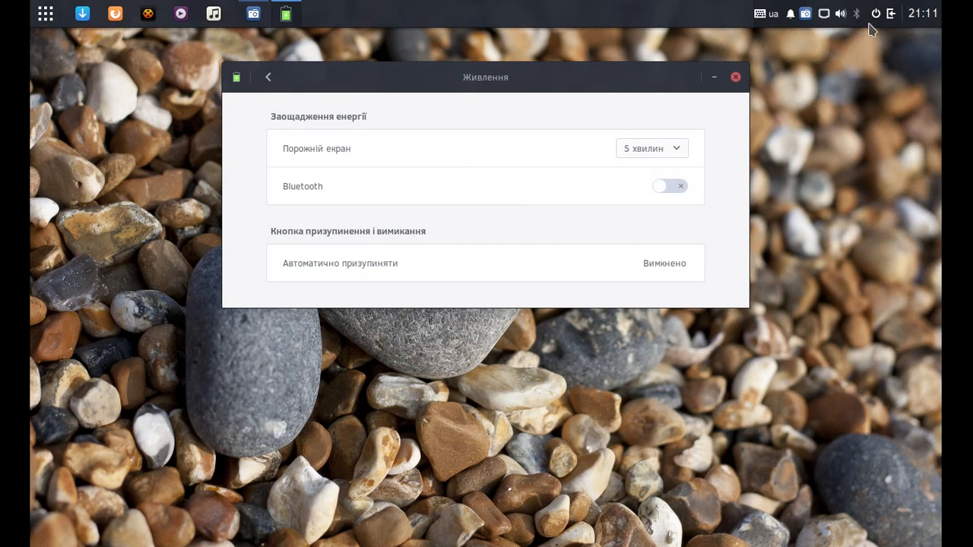
{"action": "left_click", "coordinate": [500, 270]}
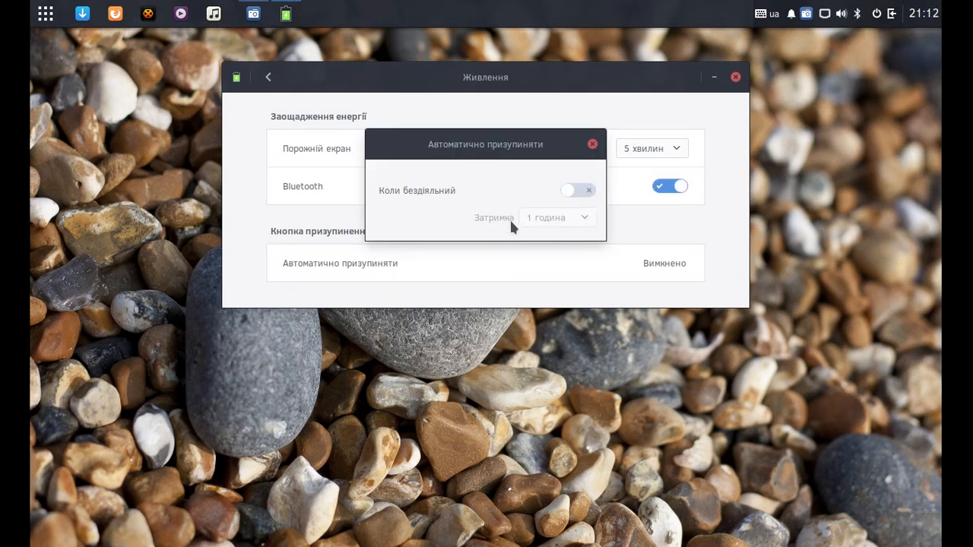
{"action": "left_click", "coordinate": [592, 146]}
{"action": "left_click", "coordinate": [267, 78]}
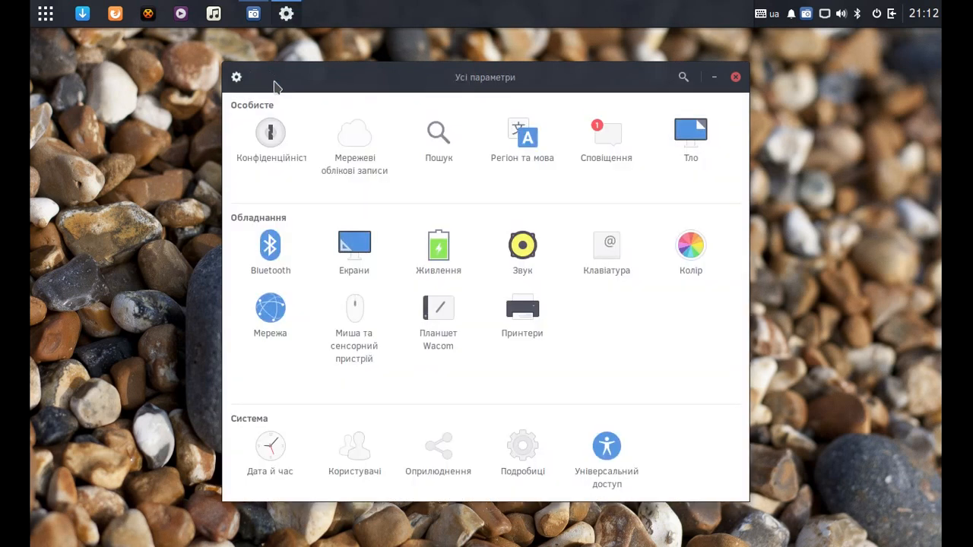
Look through the output, input, sound effects and applications sections of the Звук settings.
{"action": "left_click", "coordinate": [526, 247]}
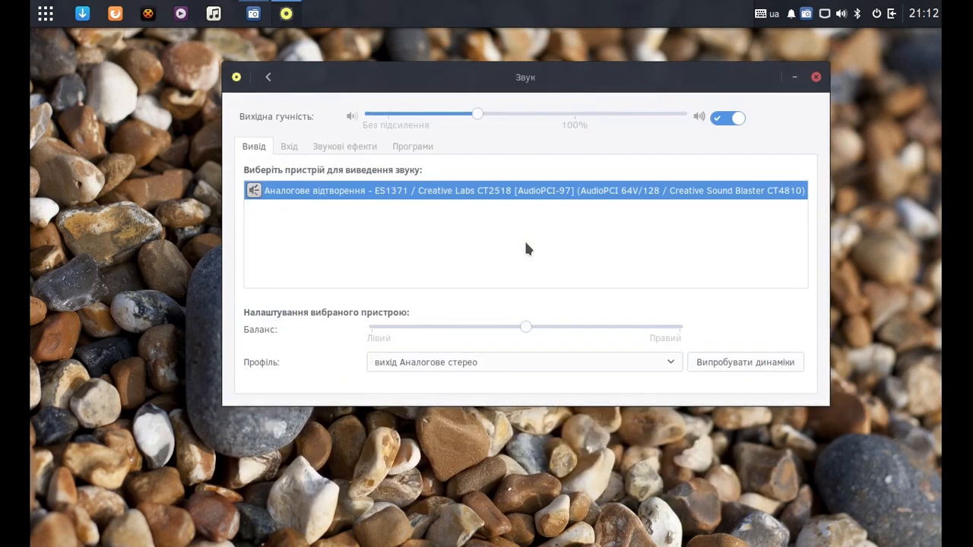
{"action": "left_click", "coordinate": [288, 148]}
{"action": "left_click", "coordinate": [342, 144]}
{"action": "left_click", "coordinate": [415, 146]}
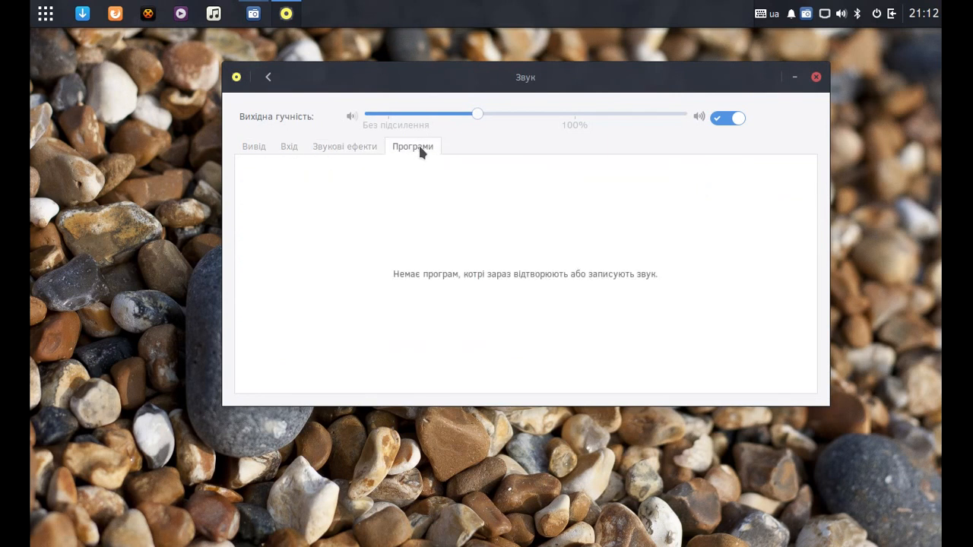
{"action": "left_click", "coordinate": [270, 83]}
Look through the list of shortcuts in the Клавіатура settings and return to all settings.
{"action": "left_click", "coordinate": [608, 242]}
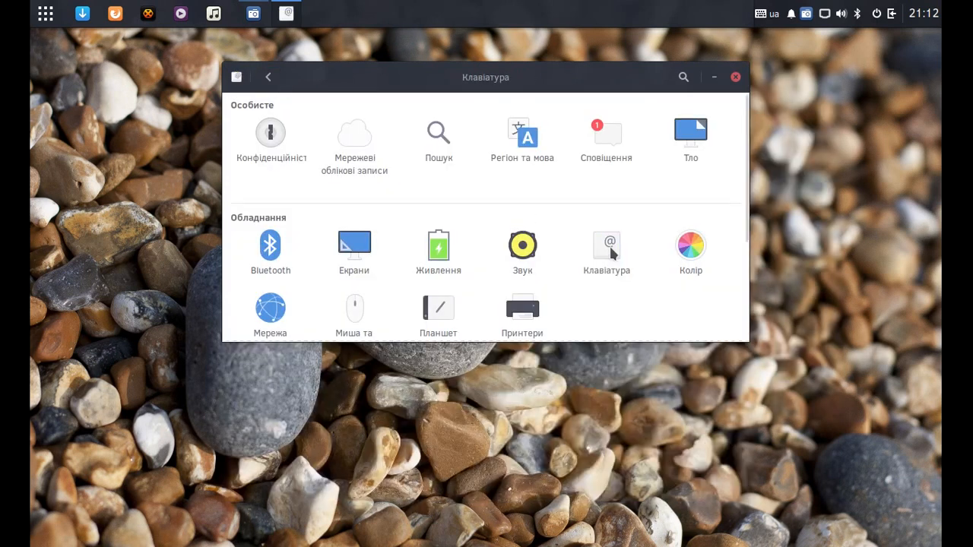
{"action": "scroll", "coordinate": [655, 219], "scroll_direction": "down", "scroll_amount": 10}
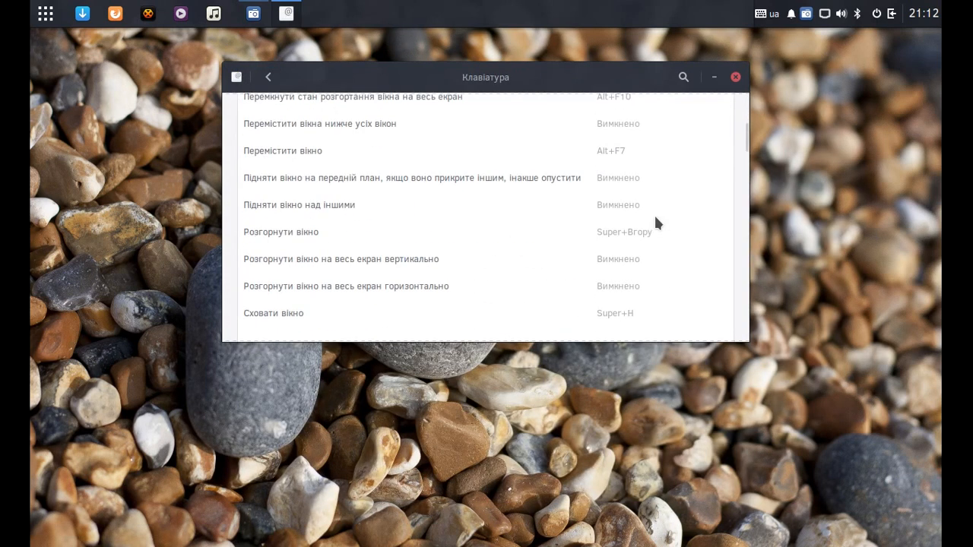
{"action": "scroll", "coordinate": [654, 213], "scroll_direction": "down", "scroll_amount": 12}
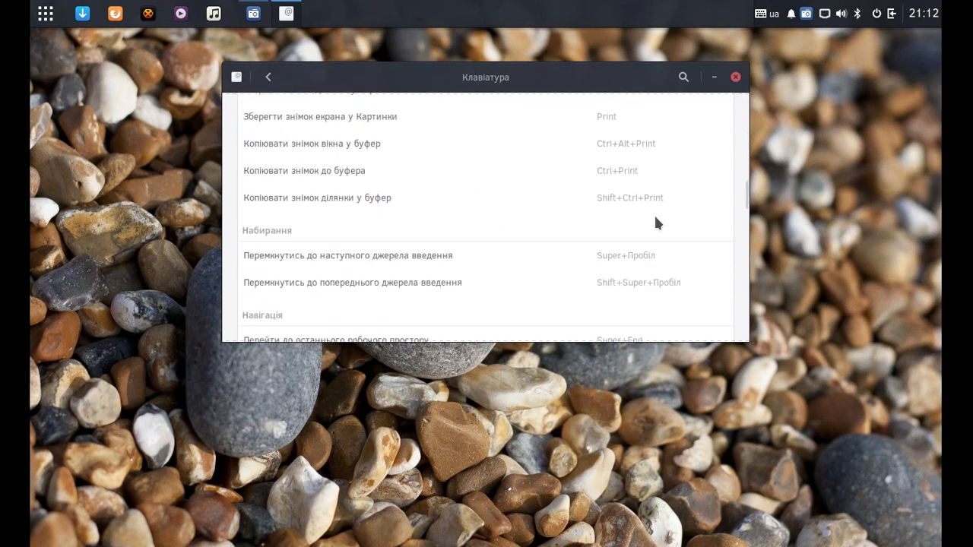
{"action": "left_click", "coordinate": [268, 78]}
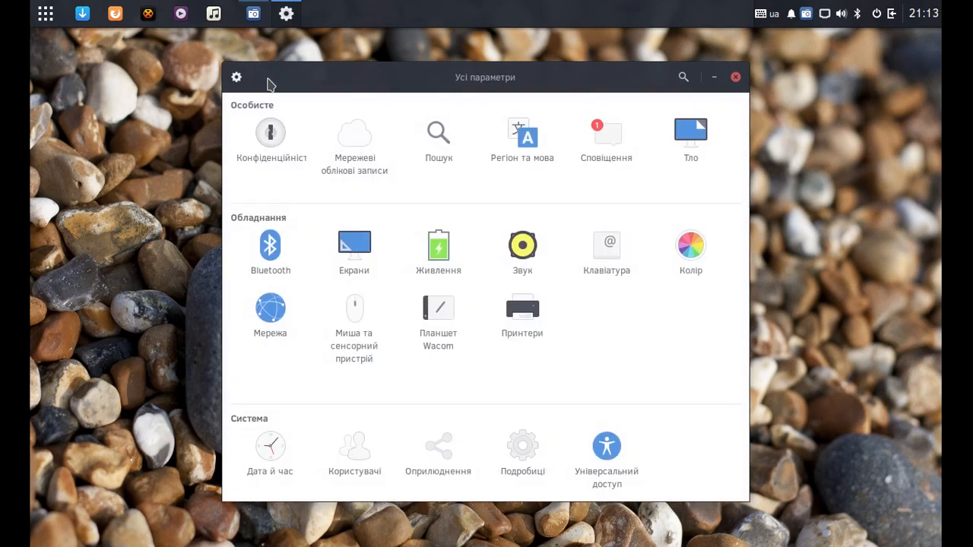
View the Колір, Мережа, and Миша та сенсорний пристрій settings one after another.
{"action": "left_click", "coordinate": [690, 246]}
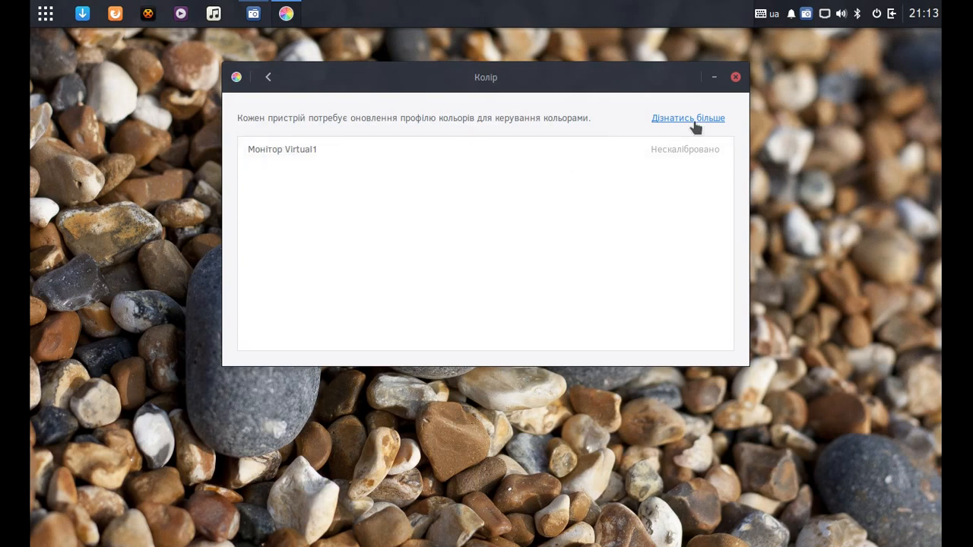
{"action": "left_click", "coordinate": [275, 86]}
{"action": "left_click", "coordinate": [273, 314]}
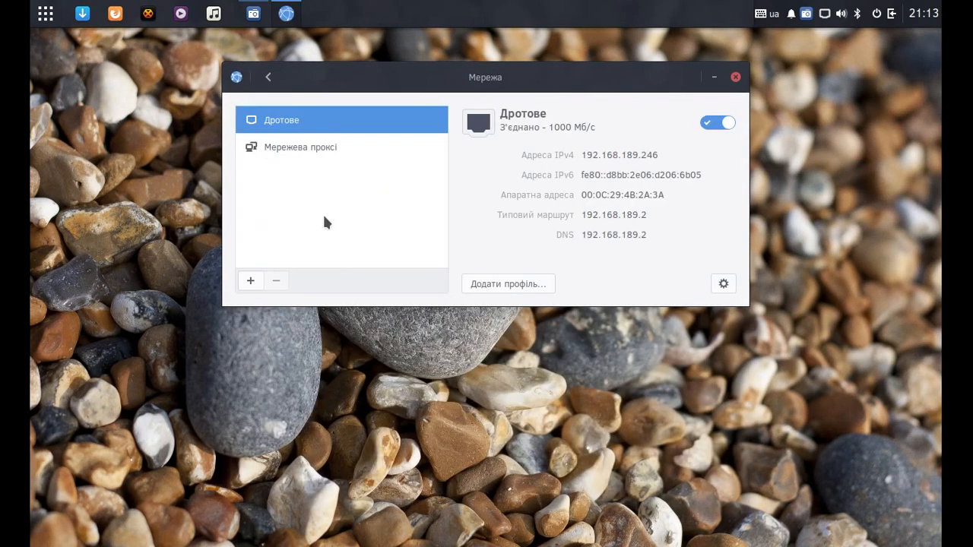
{"action": "left_click", "coordinate": [267, 77]}
{"action": "left_click", "coordinate": [355, 324]}
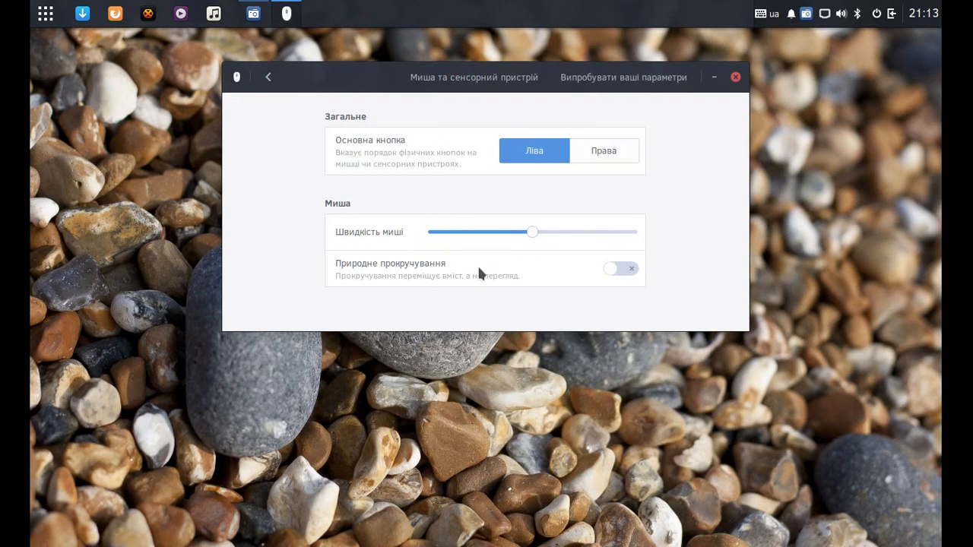
{"action": "left_click", "coordinate": [267, 77]}
Open the Дата й час settings and unlock them for editing by authenticating with the account password.
{"action": "left_click", "coordinate": [251, 464]}
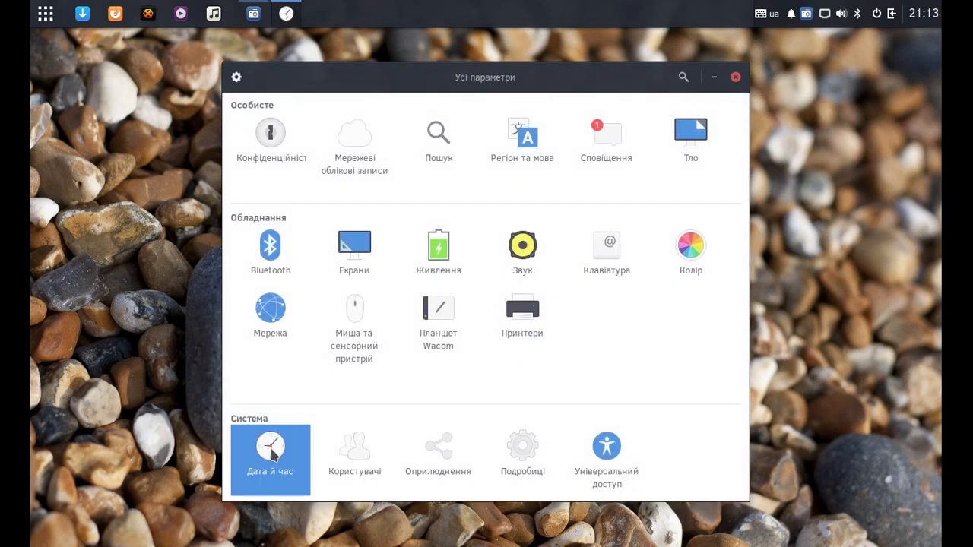
{"action": "left_click", "coordinate": [639, 86]}
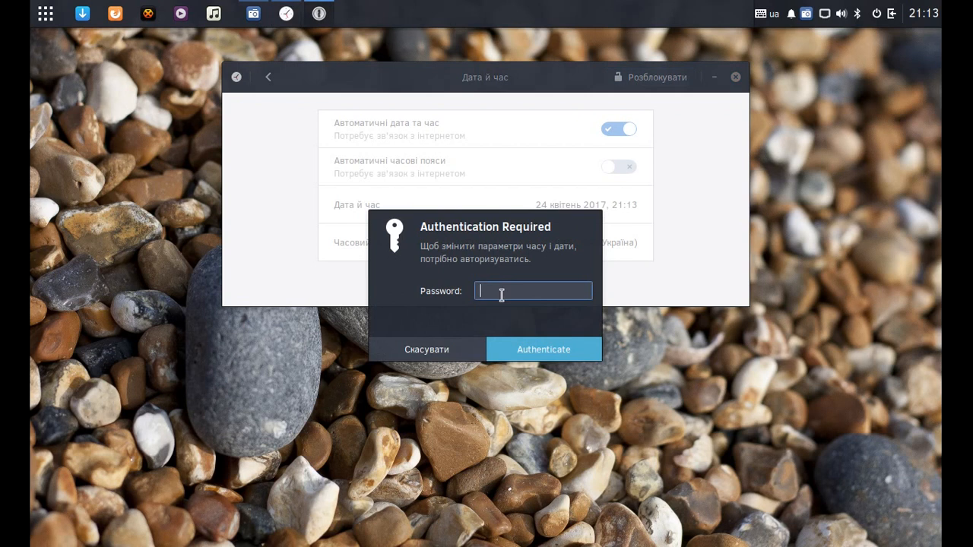
{"action": "key", "text": "Return"}
{"action": "left_click", "coordinate": [503, 129]}
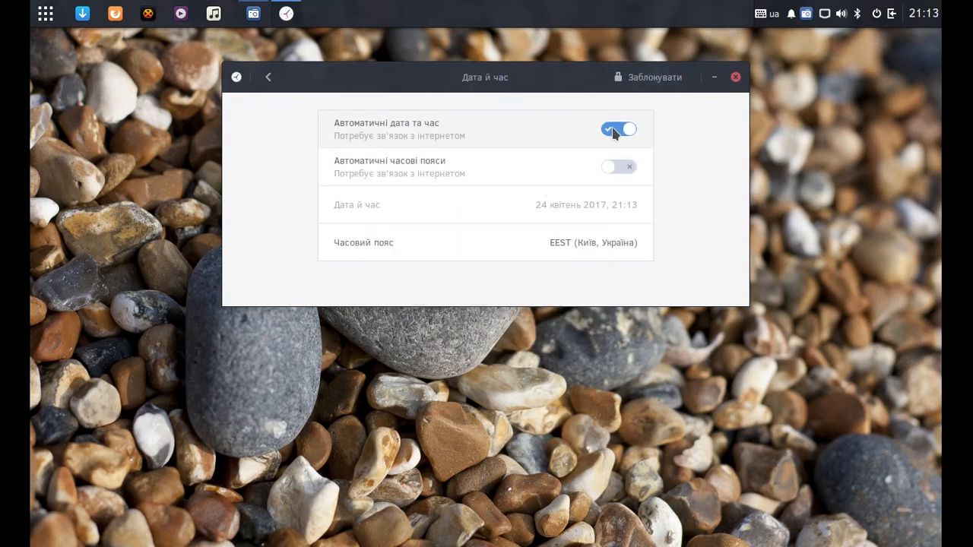
Turn off Автоматичні дата та час and look at the Часовий пояс selection.
{"action": "left_click", "coordinate": [505, 207]}
{"action": "left_click", "coordinate": [599, 132]}
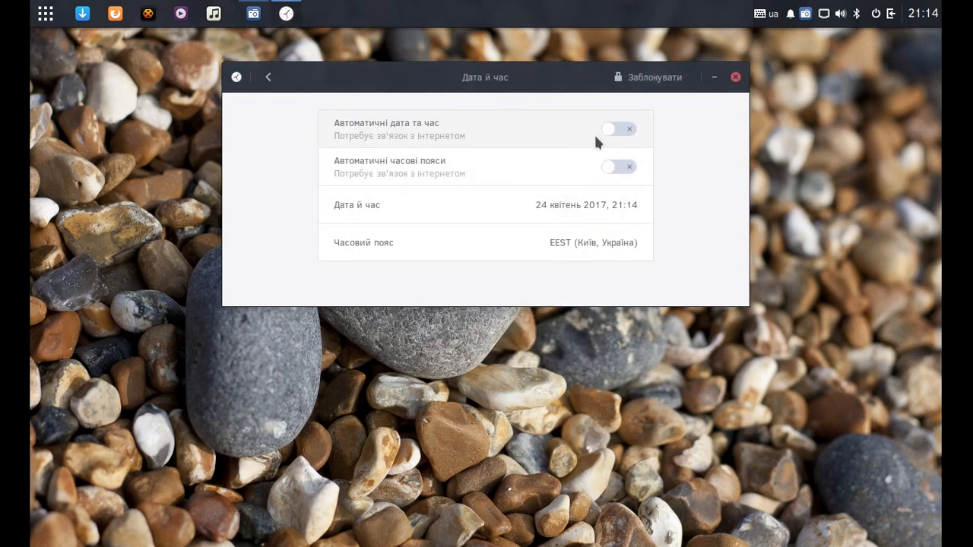
{"action": "left_click", "coordinate": [448, 252]}
{"action": "left_click", "coordinate": [763, 44]}
Turn Автоматичні дата та час back on and lock the Дата й час settings before returning to all settings.
{"action": "left_click", "coordinate": [618, 129]}
{"action": "left_click", "coordinate": [654, 79]}
{"action": "left_click", "coordinate": [269, 79]}
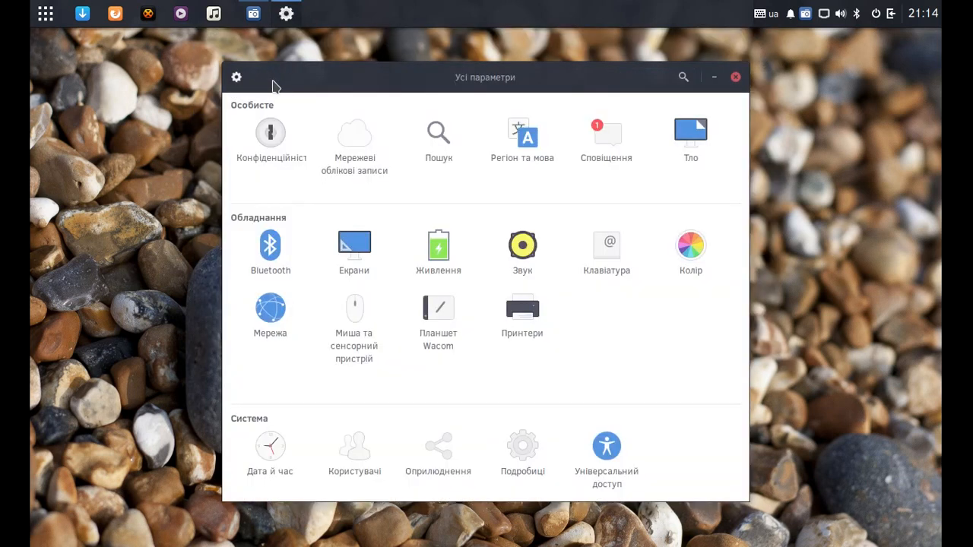
View the Користувачі settings and open the Оприлюднення settings.
{"action": "left_click", "coordinate": [352, 455]}
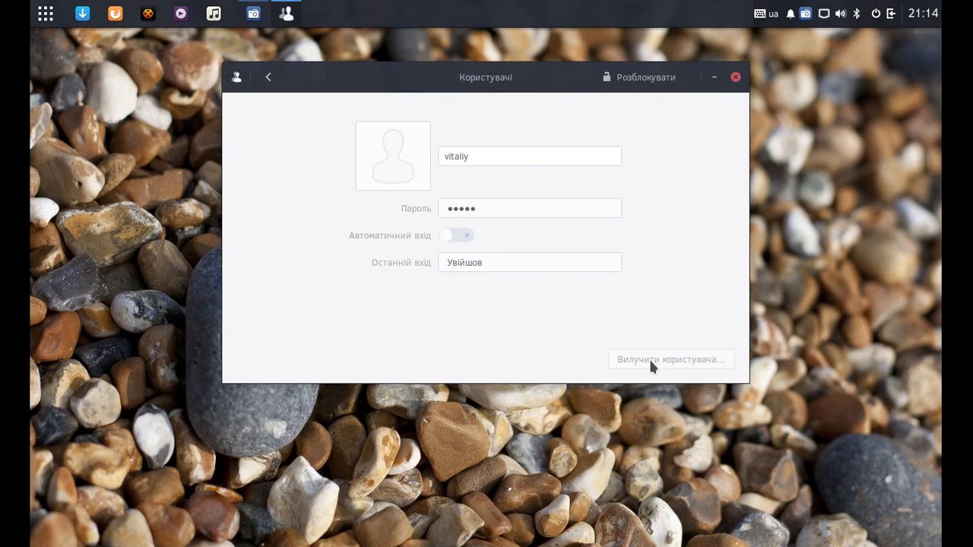
{"action": "left_click", "coordinate": [269, 77]}
{"action": "left_click", "coordinate": [461, 461]}
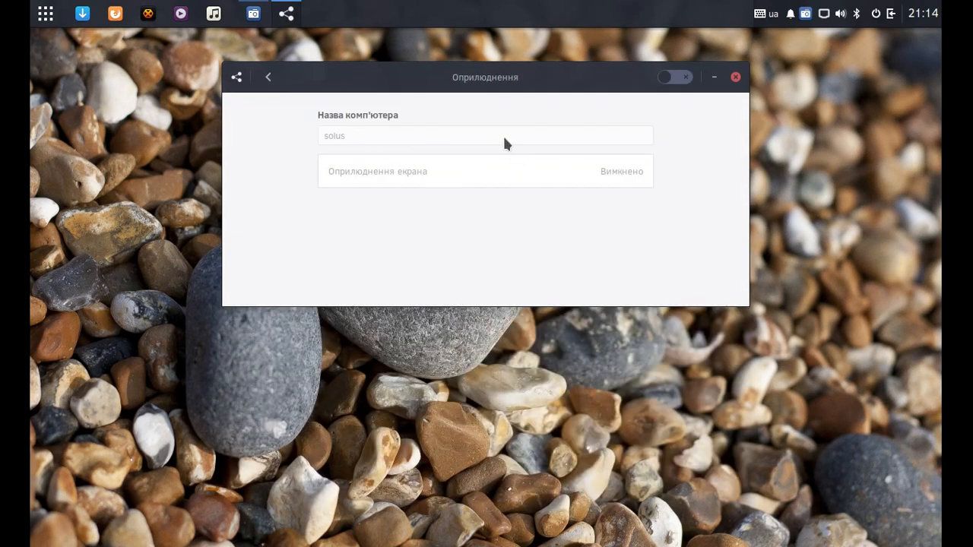
Enable sharing temporarily to view the Оприлюднення екрана options, switch it off again and return to all settings.
{"action": "left_click", "coordinate": [676, 78]}
{"action": "left_click", "coordinate": [455, 170]}
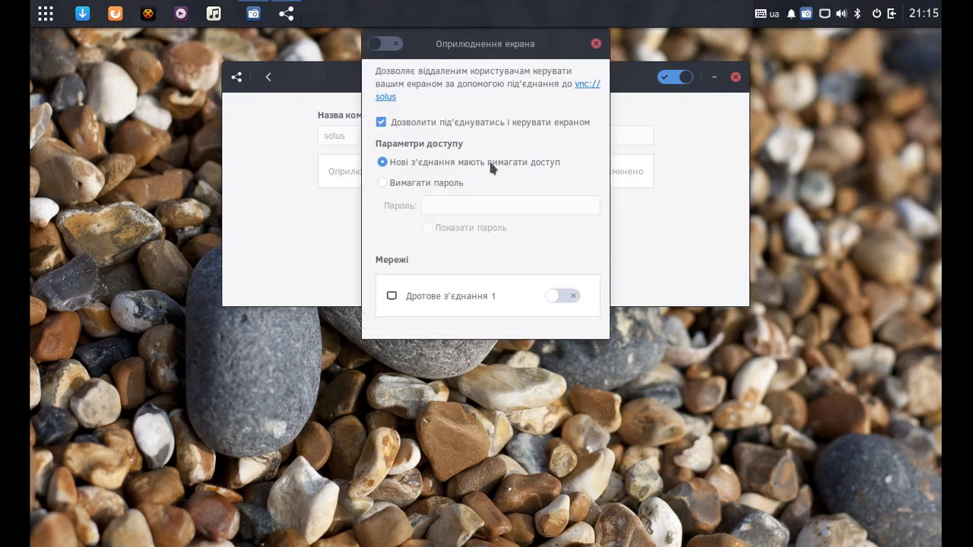
{"action": "left_click", "coordinate": [596, 44]}
{"action": "left_click", "coordinate": [675, 77]}
{"action": "left_click", "coordinate": [269, 77]}
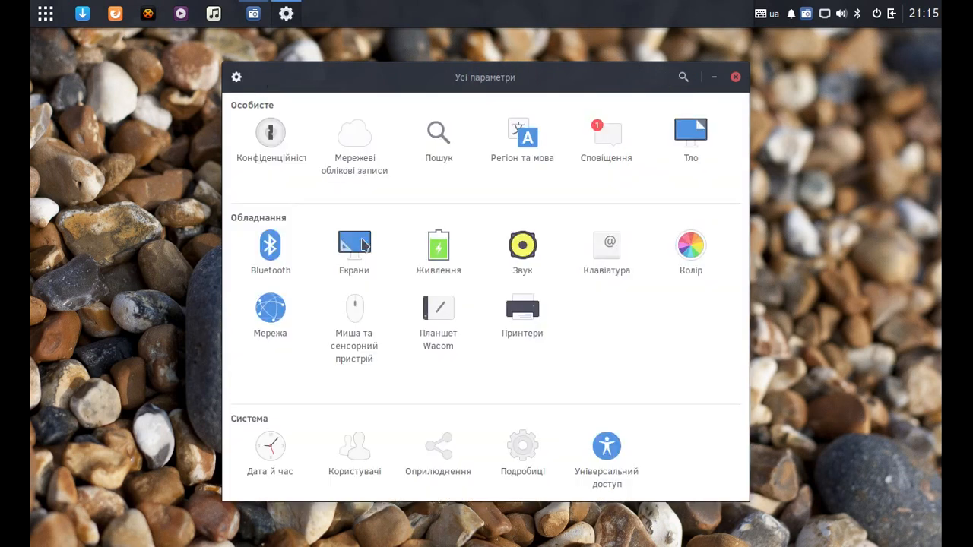
Look through the sections of the Подробиці settings and return to all settings.
{"action": "left_click", "coordinate": [524, 456]}
{"action": "left_click", "coordinate": [269, 136]}
{"action": "left_click", "coordinate": [648, 271]}
{"action": "left_click", "coordinate": [613, 240]}
{"action": "left_click", "coordinate": [633, 237]}
{"action": "left_click", "coordinate": [372, 160]}
{"action": "left_click", "coordinate": [277, 155]}
{"action": "left_click", "coordinate": [268, 77]}
Look through the Універсальний доступ settings and close the settings window.
{"action": "left_click", "coordinate": [608, 449]}
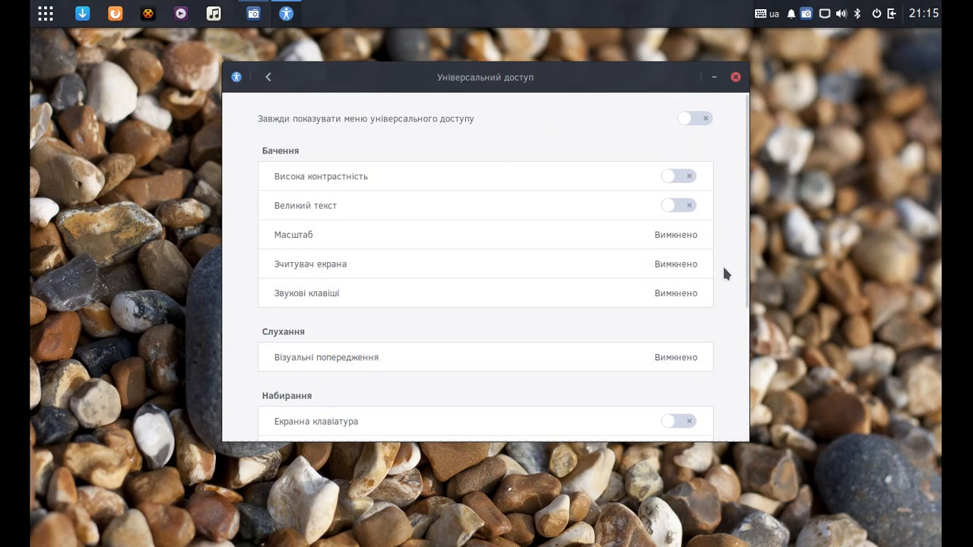
{"action": "scroll", "coordinate": [727, 255], "scroll_direction": "down", "scroll_amount": 5}
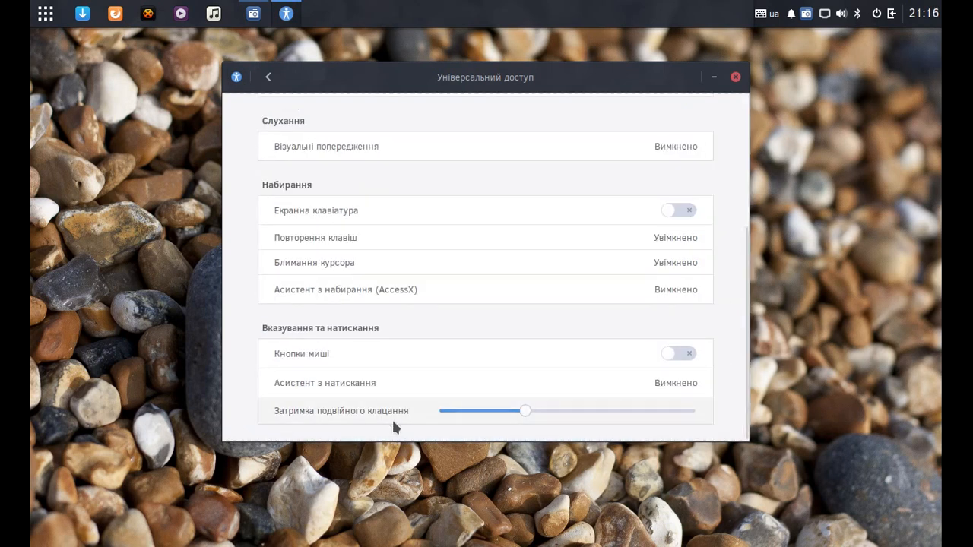
{"action": "left_click", "coordinate": [268, 77]}
{"action": "left_click", "coordinate": [736, 78]}
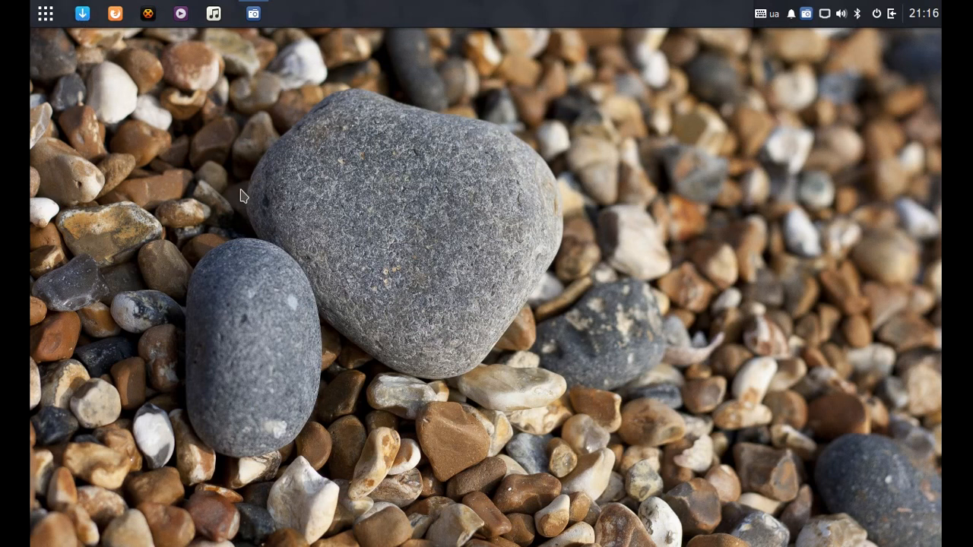
Open the Solus software center and check for available updates.
{"action": "left_click", "coordinate": [82, 12]}
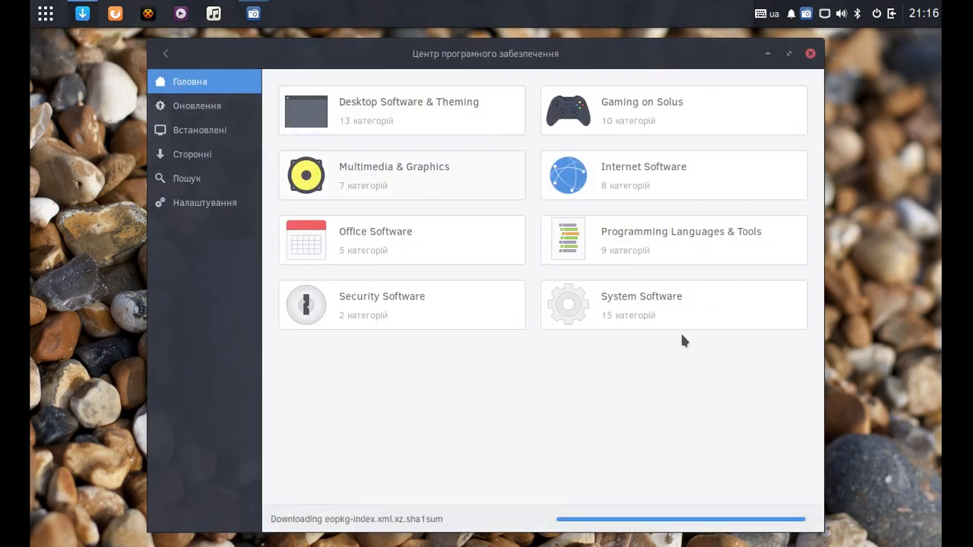
{"action": "left_click", "coordinate": [181, 111]}
{"action": "left_click", "coordinate": [762, 81]}
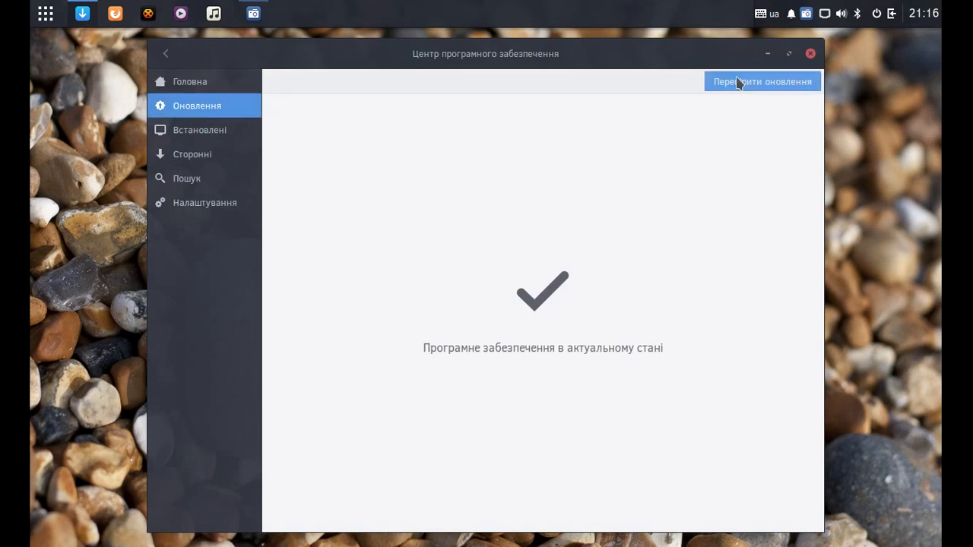
Browse the list of installed packages in the software center.
{"action": "left_click", "coordinate": [167, 134]}
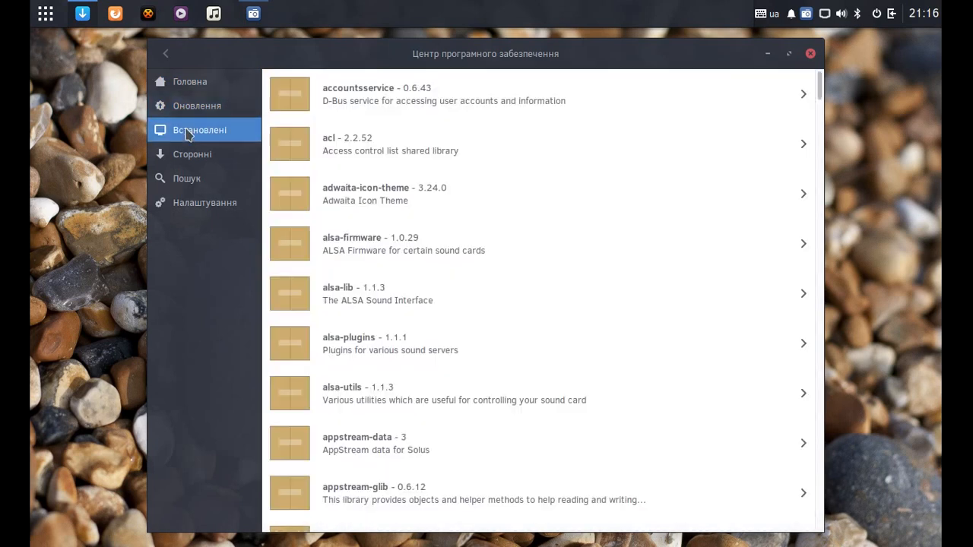
{"action": "scroll", "coordinate": [811, 144], "scroll_direction": "down", "scroll_amount": 20}
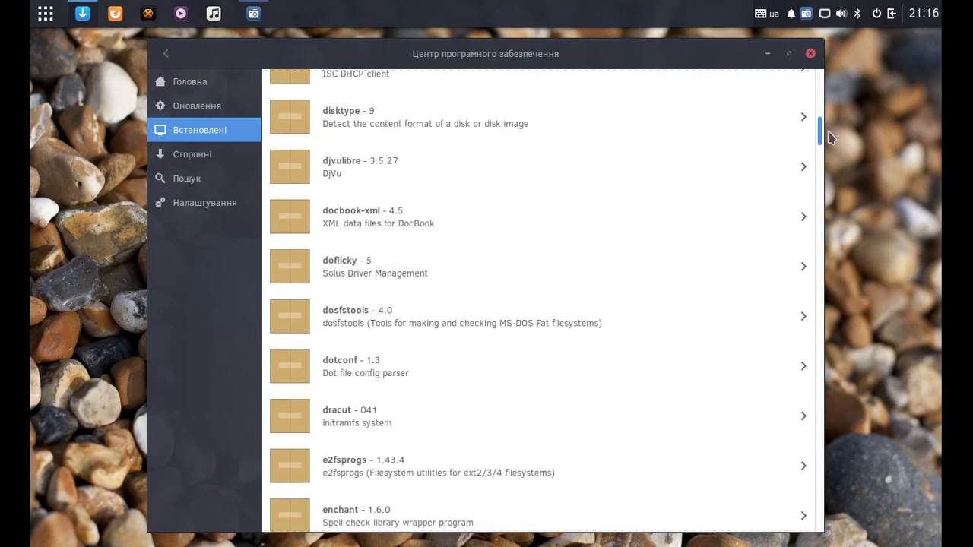
{"action": "left_click_drag", "start_coordinate": [831, 197], "coordinate": [863, 506]}
Install Skype from the third-party software list, authenticating with the account password.
{"action": "left_click", "coordinate": [180, 162]}
{"action": "scroll", "coordinate": [724, 195], "scroll_direction": "down", "scroll_amount": 10}
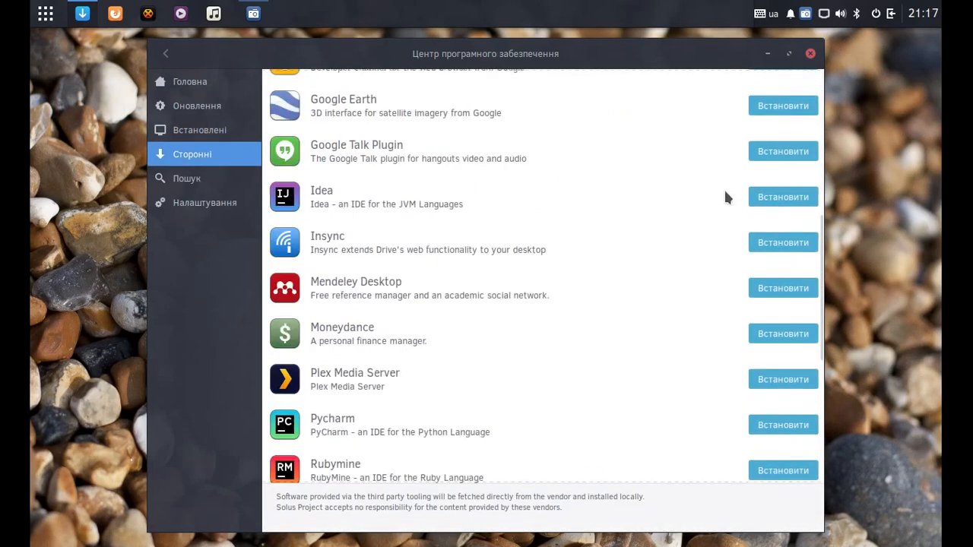
{"action": "left_click", "coordinate": [777, 187]}
{"action": "type", "text": "••••••"}
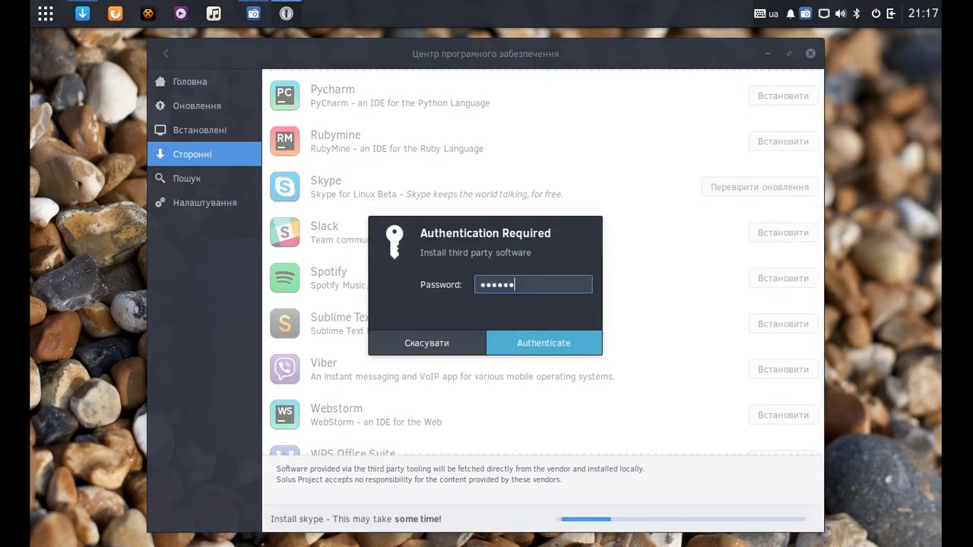
{"action": "key", "text": "Return"}
{"action": "scroll", "coordinate": [326, 210], "scroll_direction": "up", "scroll_amount": 10}
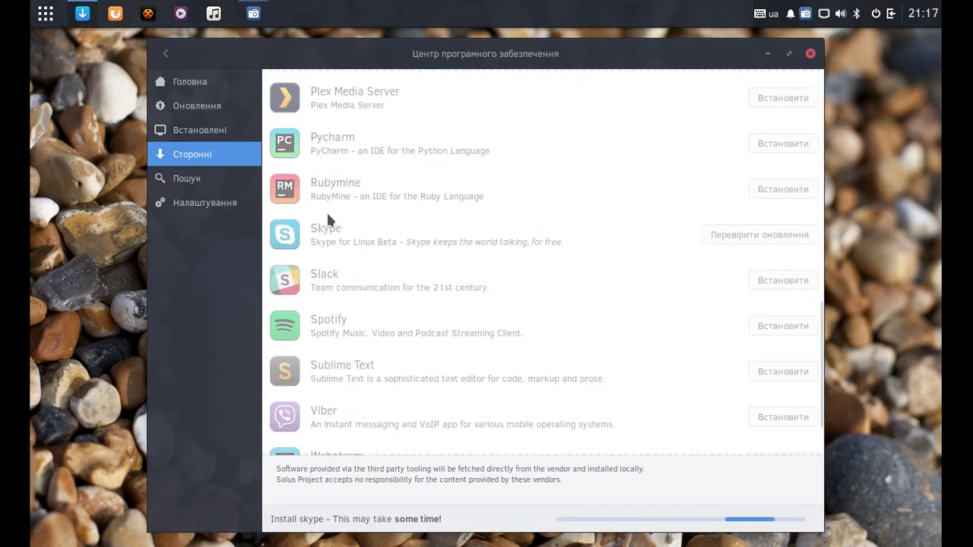
Review the update frequency and update notification choices in Налаштування, choosing Всі оновлення for notifications.
{"action": "left_click", "coordinate": [192, 206]}
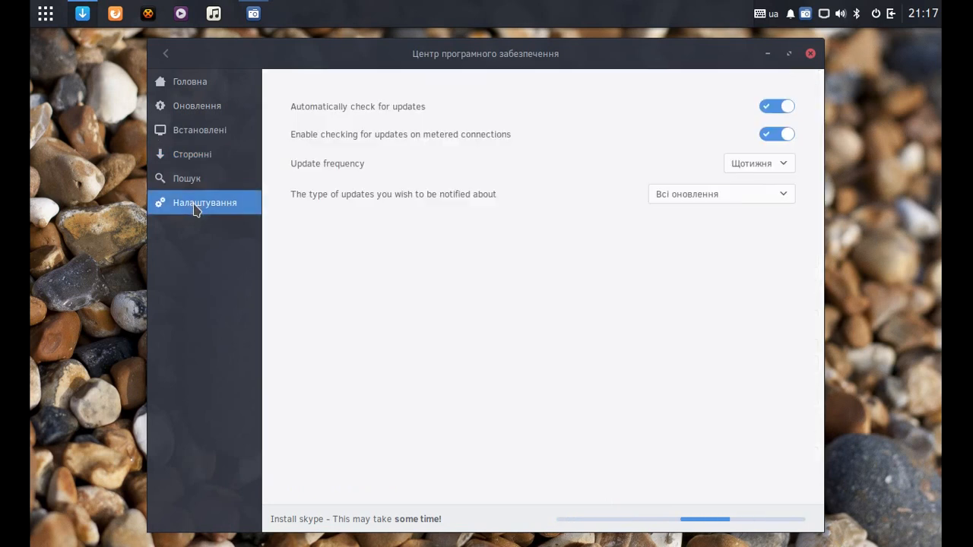
{"action": "left_click", "coordinate": [761, 166]}
{"action": "left_click", "coordinate": [761, 172]}
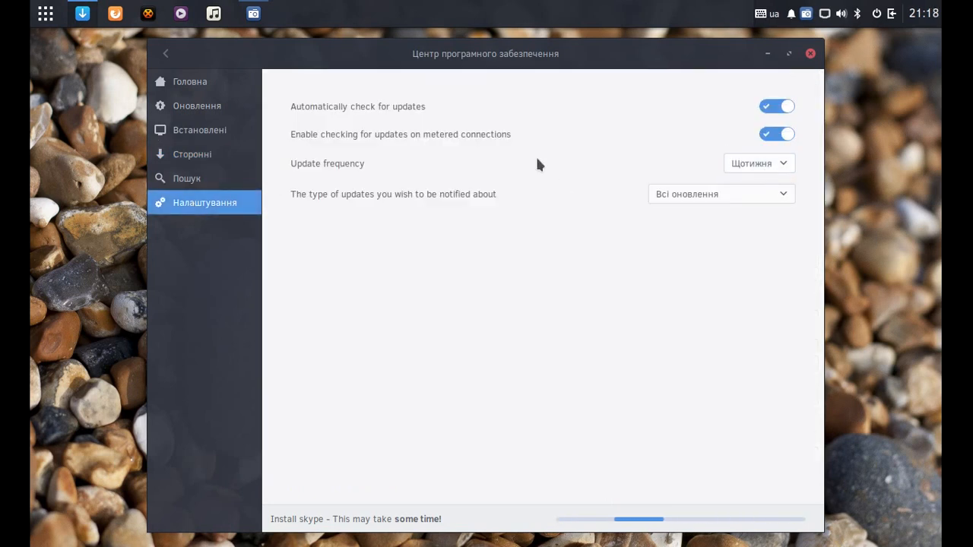
{"action": "left_click", "coordinate": [783, 189]}
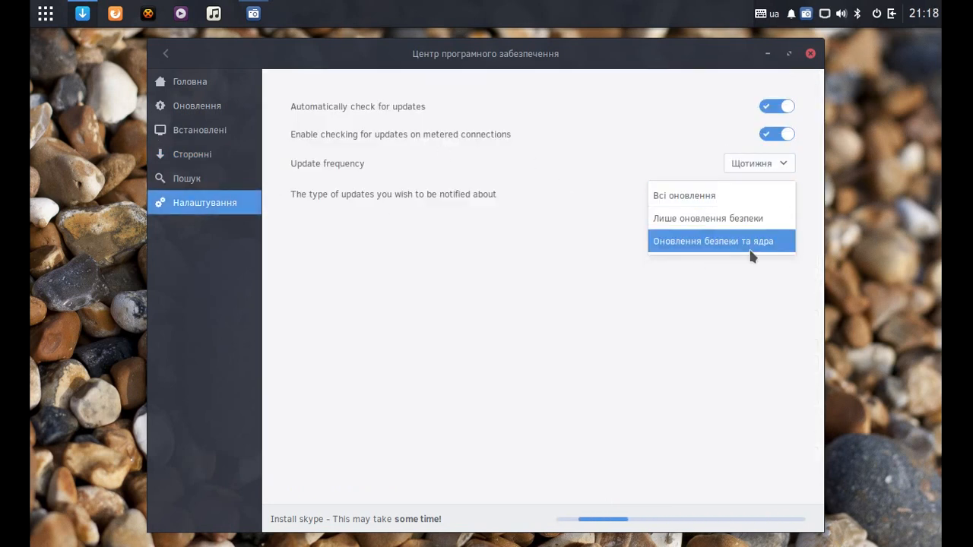
{"action": "left_click", "coordinate": [719, 196]}
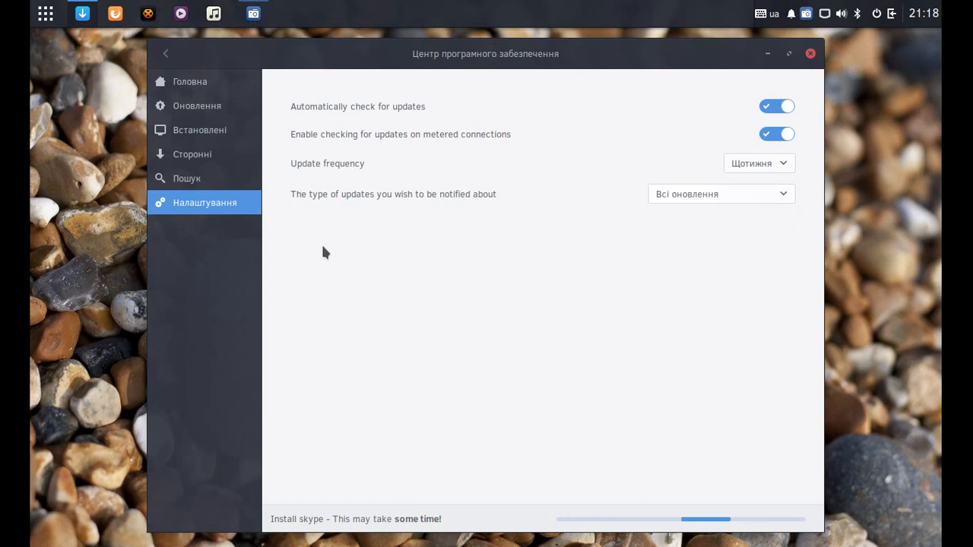
Open the Desktop Software & Theming category and look at Skype's entry in the third-party software list.
{"action": "left_click", "coordinate": [183, 83]}
{"action": "left_click", "coordinate": [386, 115]}
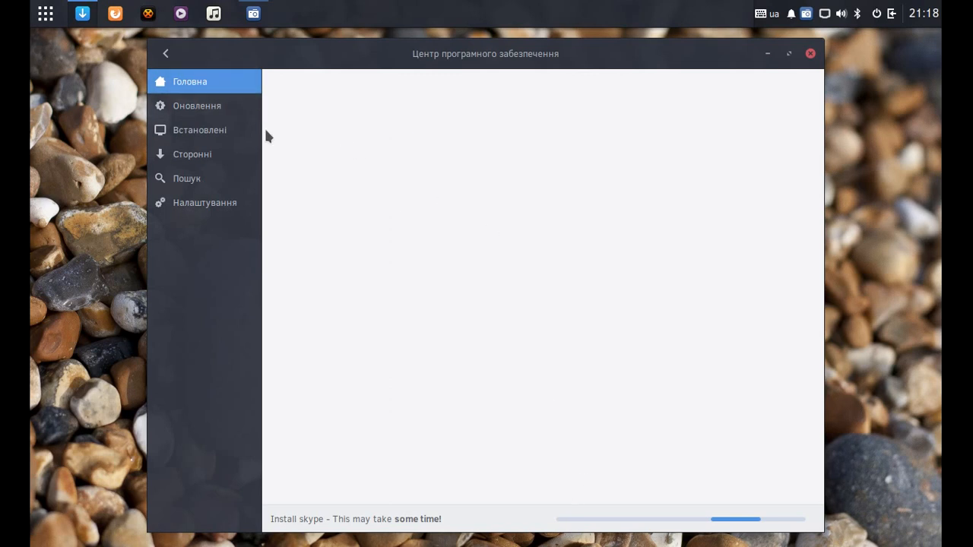
{"action": "left_click", "coordinate": [187, 155]}
{"action": "scroll", "coordinate": [604, 268], "scroll_direction": "down", "scroll_amount": 8}
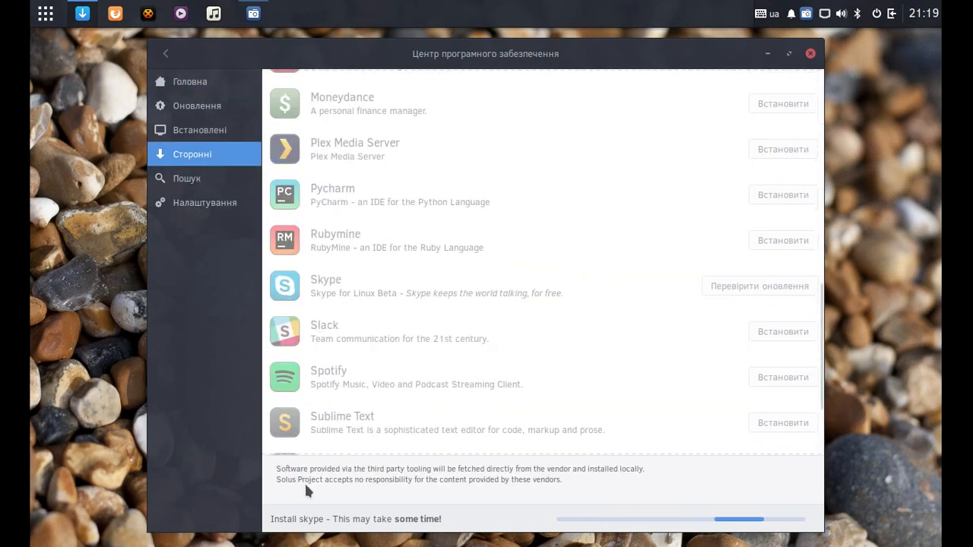
View the Budgie Desktop packages, including the budgie-desktop-branding entry, and return to the main software categories.
{"action": "left_click", "coordinate": [183, 85]}
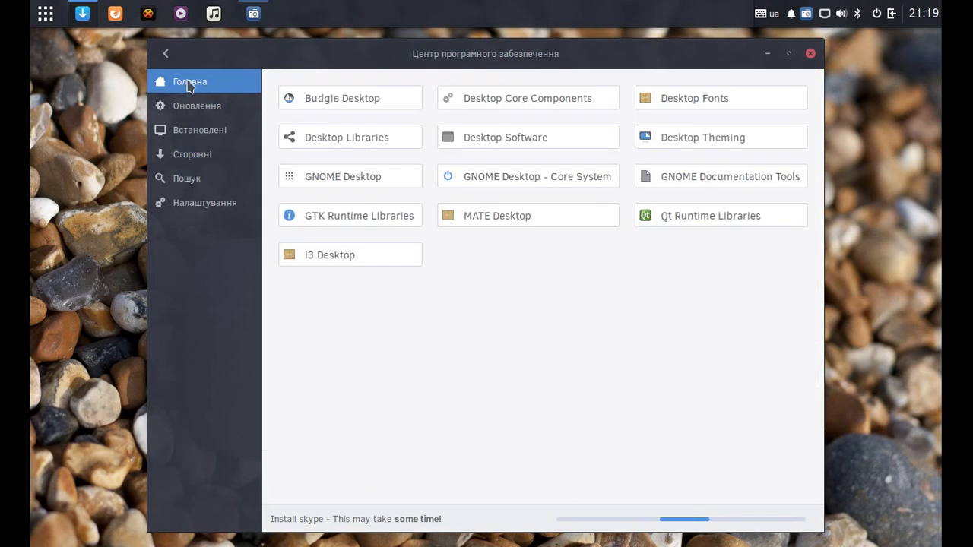
{"action": "left_click", "coordinate": [340, 101]}
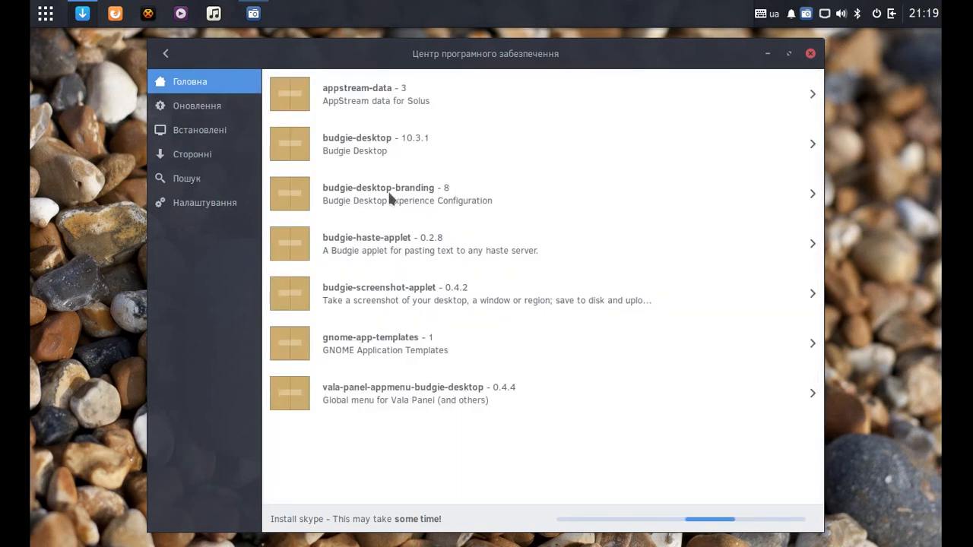
{"action": "left_click", "coordinate": [390, 198]}
{"action": "left_click", "coordinate": [168, 54]}
{"action": "left_click", "coordinate": [168, 55]}
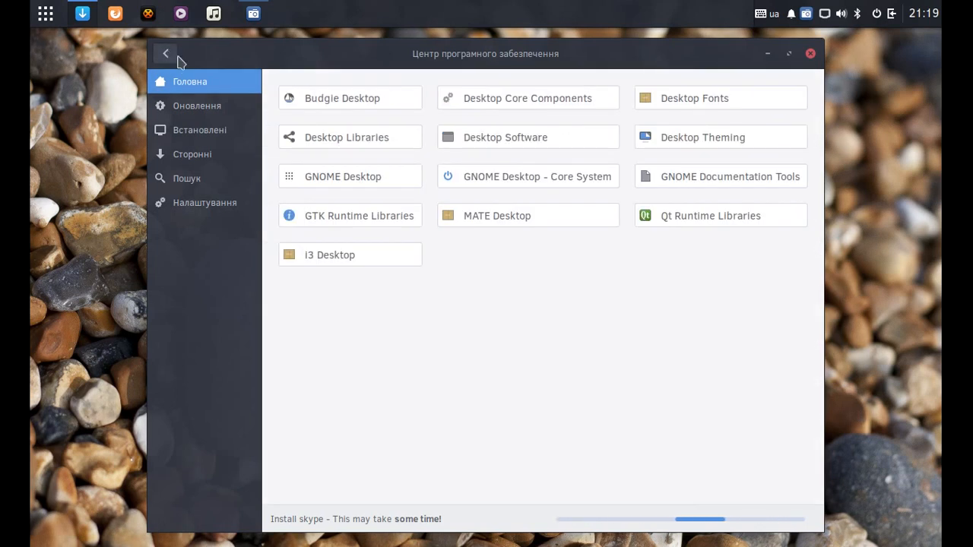
{"action": "left_click", "coordinate": [166, 58]}
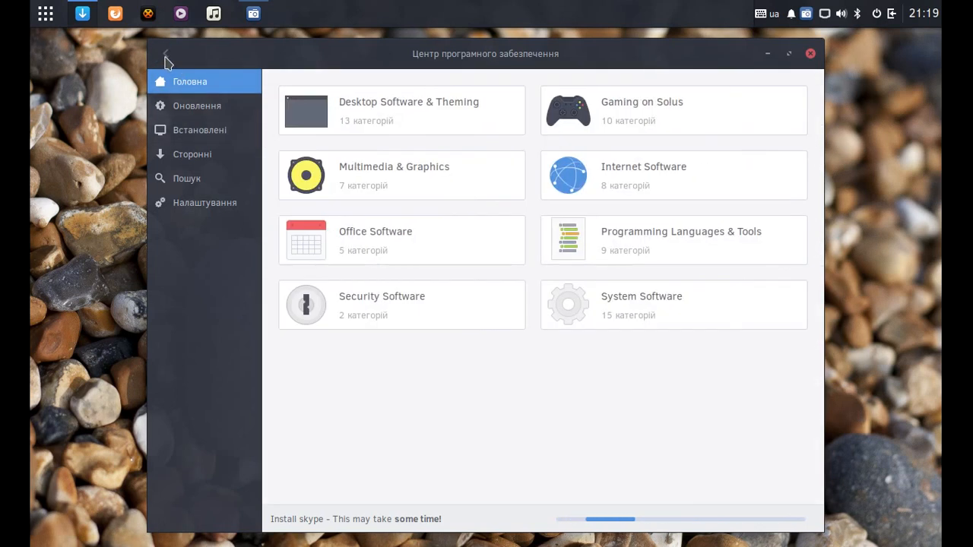
Browse the Graphics packages under Multimedia & Graphics and view the gimp entry.
{"action": "left_click", "coordinate": [369, 166]}
{"action": "left_click", "coordinate": [337, 134]}
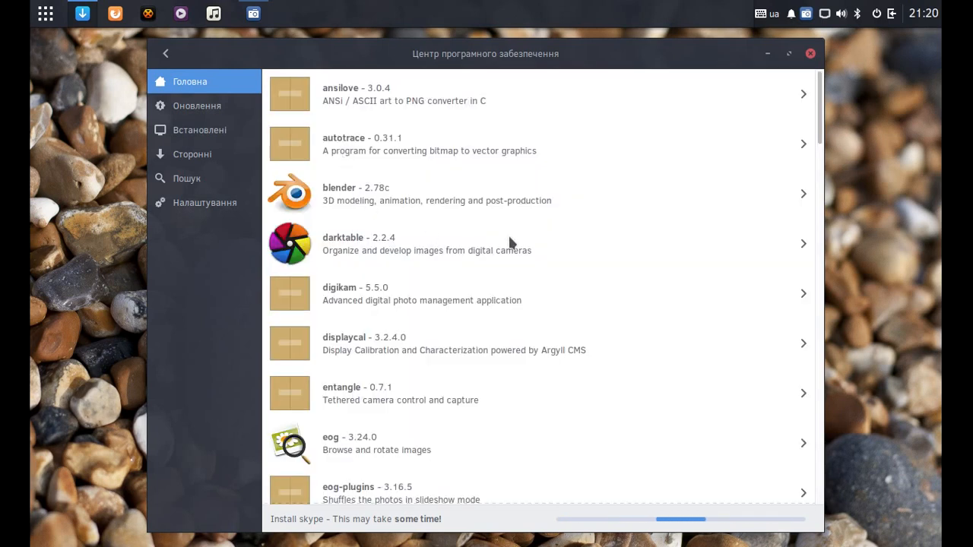
{"action": "scroll", "coordinate": [508, 237], "scroll_direction": "down", "scroll_amount": 15}
{"action": "scroll", "coordinate": [418, 200], "scroll_direction": "up", "scroll_amount": 2}
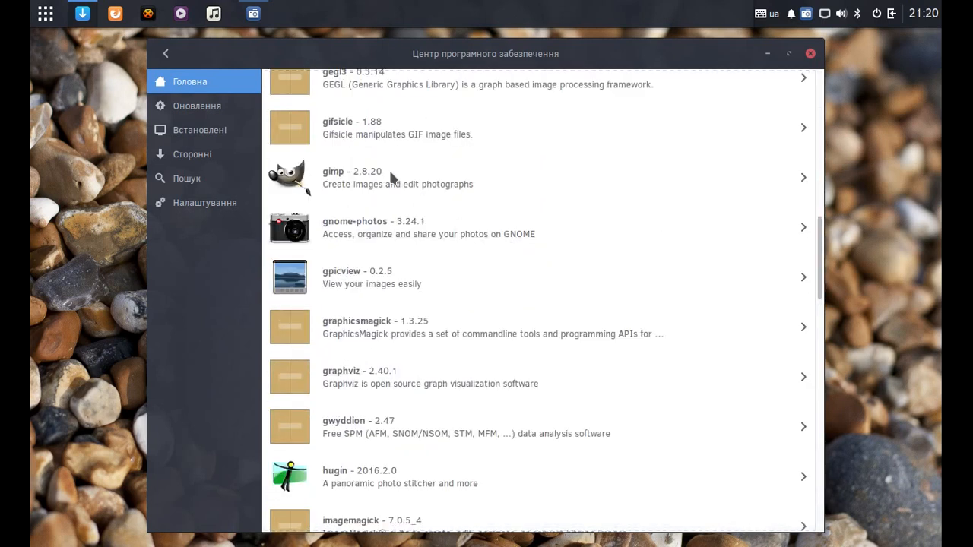
{"action": "left_click", "coordinate": [371, 176]}
{"action": "key", "text": "alt+Left"}
View the details of the Krita and Variety packages in the Graphics list.
{"action": "scroll", "coordinate": [448, 257], "scroll_direction": "down", "scroll_amount": 4}
{"action": "left_click", "coordinate": [337, 189]}
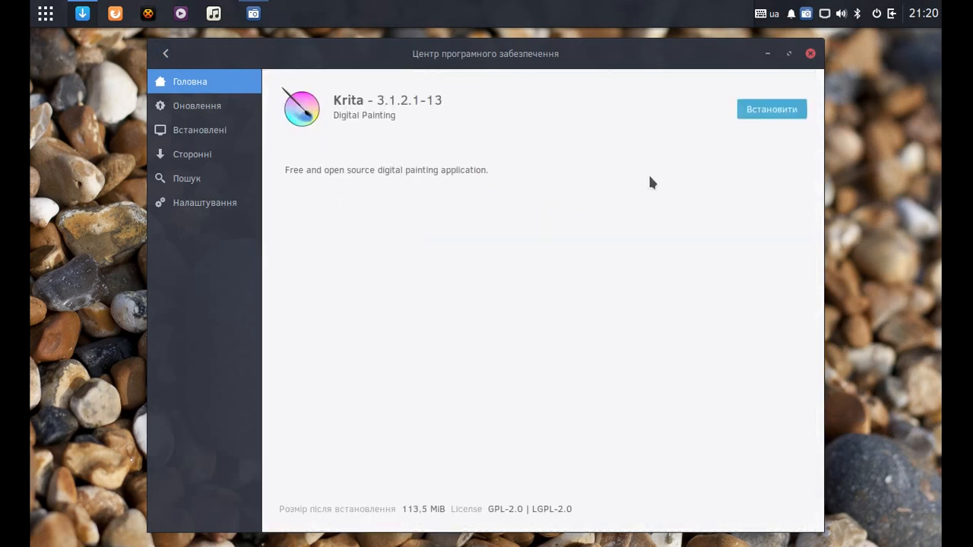
{"action": "left_click", "coordinate": [166, 53]}
{"action": "scroll", "coordinate": [446, 334], "scroll_direction": "down", "scroll_amount": 10}
{"action": "left_click", "coordinate": [350, 409]}
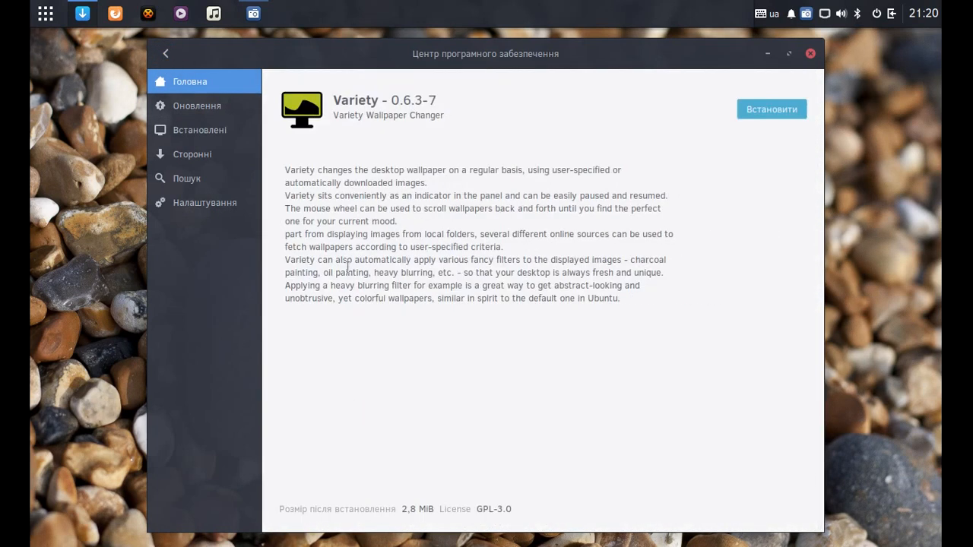
{"action": "left_click", "coordinate": [166, 53]}
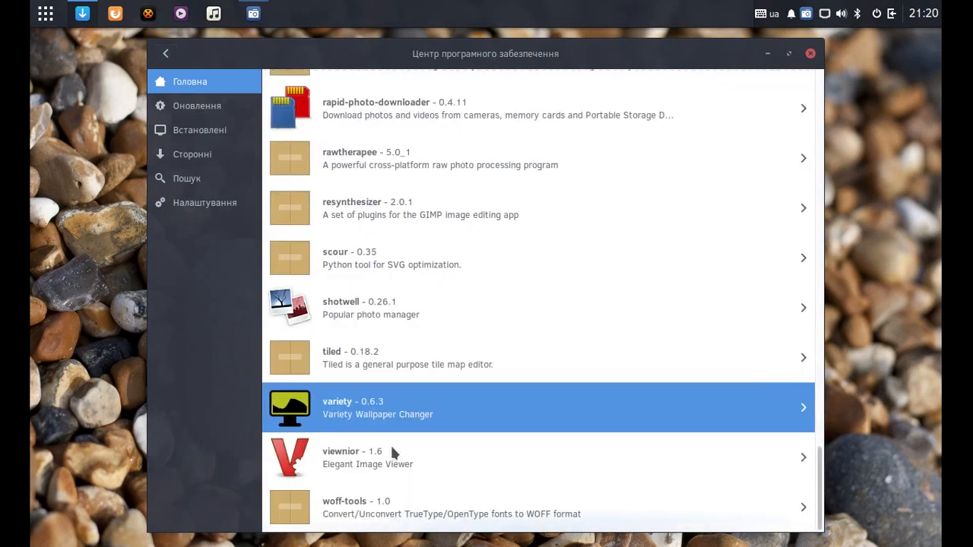
Browse the Video Software packages and view the simplescreenrecorder details.
{"action": "left_click", "coordinate": [166, 53]}
{"action": "left_click", "coordinate": [347, 177]}
{"action": "scroll", "coordinate": [413, 264], "scroll_direction": "down", "scroll_amount": 10}
{"action": "scroll", "coordinate": [415, 268], "scroll_direction": "down", "scroll_amount": 4}
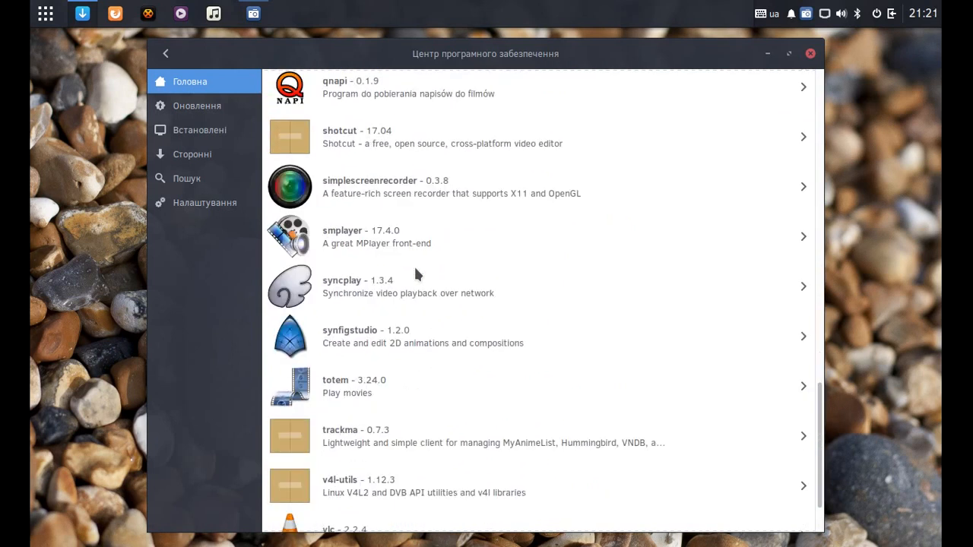
{"action": "left_click", "coordinate": [449, 190]}
{"action": "left_click", "coordinate": [166, 54]}
View another package near the end of the Video Software list and return to the multimedia categories.
{"action": "scroll", "coordinate": [413, 344], "scroll_direction": "down", "scroll_amount": 1}
{"action": "scroll", "coordinate": [413, 344], "scroll_direction": "down", "scroll_amount": 1}
{"action": "left_click", "coordinate": [349, 460]}
{"action": "left_click", "coordinate": [166, 53]}
{"action": "left_click", "coordinate": [165, 53]}
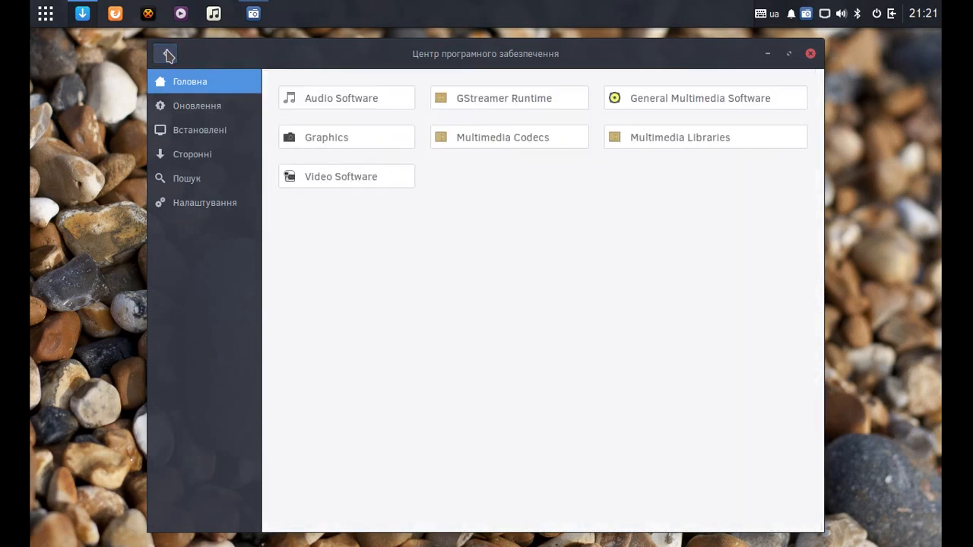
Browse the Multimedia Codecs packages down to the end of the list.
{"action": "left_click", "coordinate": [505, 143]}
{"action": "scroll", "coordinate": [470, 265], "scroll_direction": "down", "scroll_amount": 15}
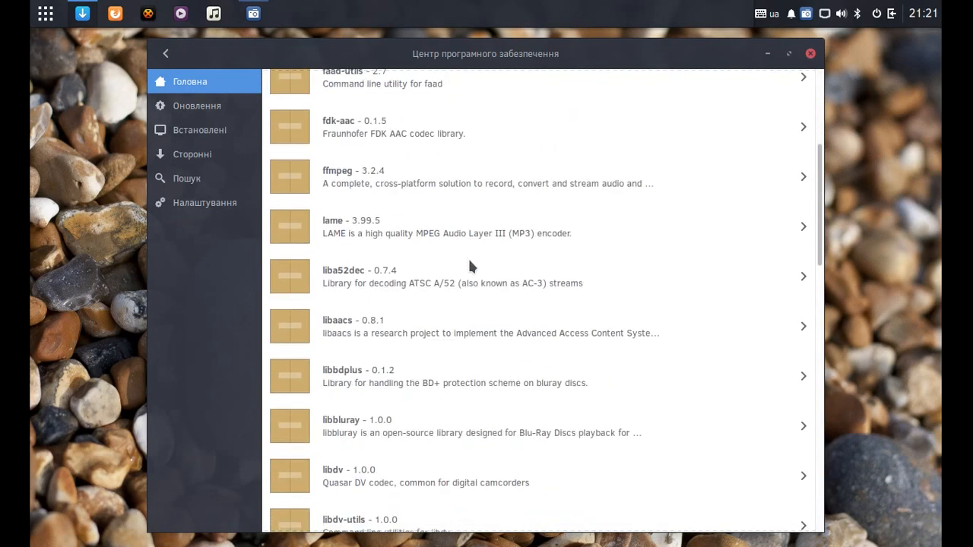
{"action": "scroll", "coordinate": [469, 266], "scroll_direction": "down", "scroll_amount": 1}
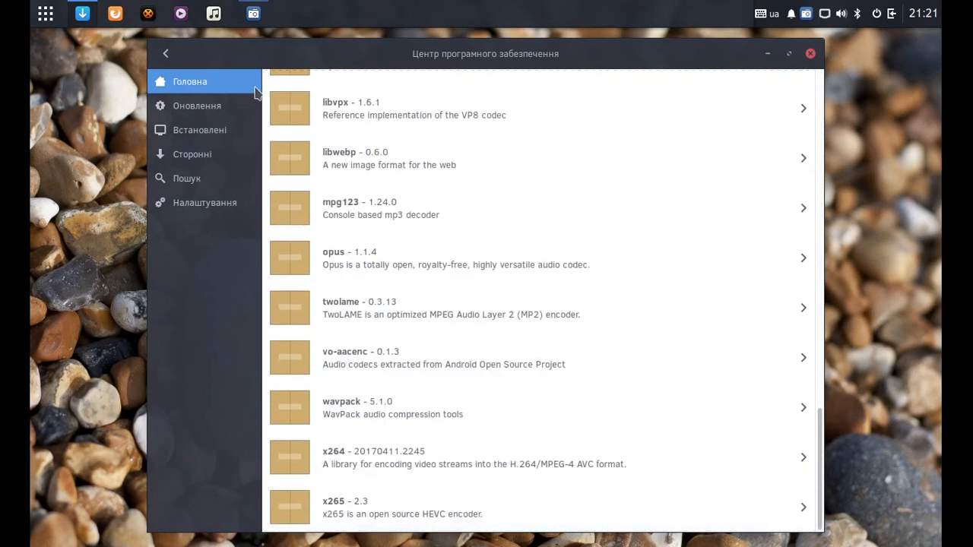
Browse the multimedia package list containing k3b and kodi down to its end, checking two packages' details.
{"action": "left_click", "coordinate": [167, 55]}
{"action": "left_click", "coordinate": [680, 93]}
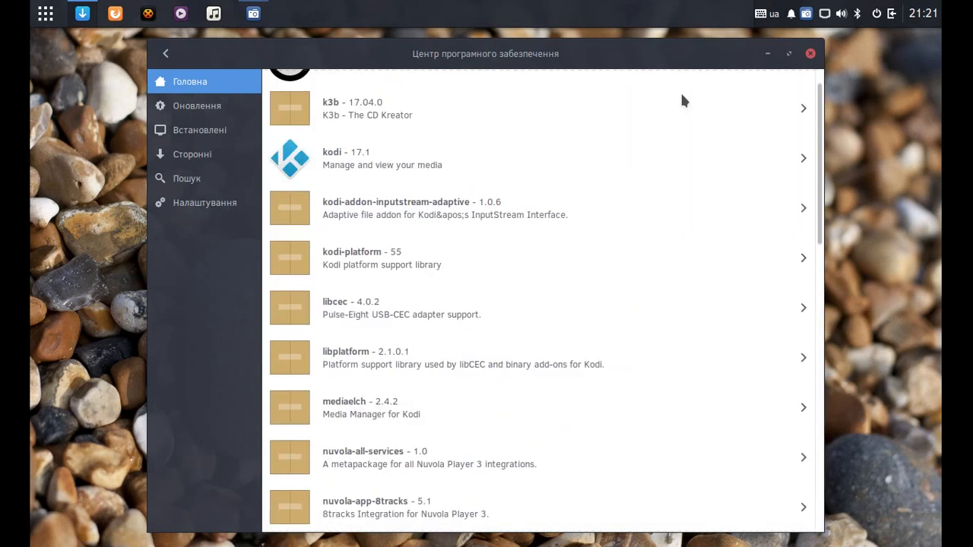
{"action": "left_click", "coordinate": [543, 97]}
{"action": "left_click", "coordinate": [167, 54]}
{"action": "left_click", "coordinate": [426, 191]}
{"action": "left_click", "coordinate": [167, 54]}
{"action": "scroll", "coordinate": [546, 315], "scroll_direction": "down", "scroll_amount": 10}
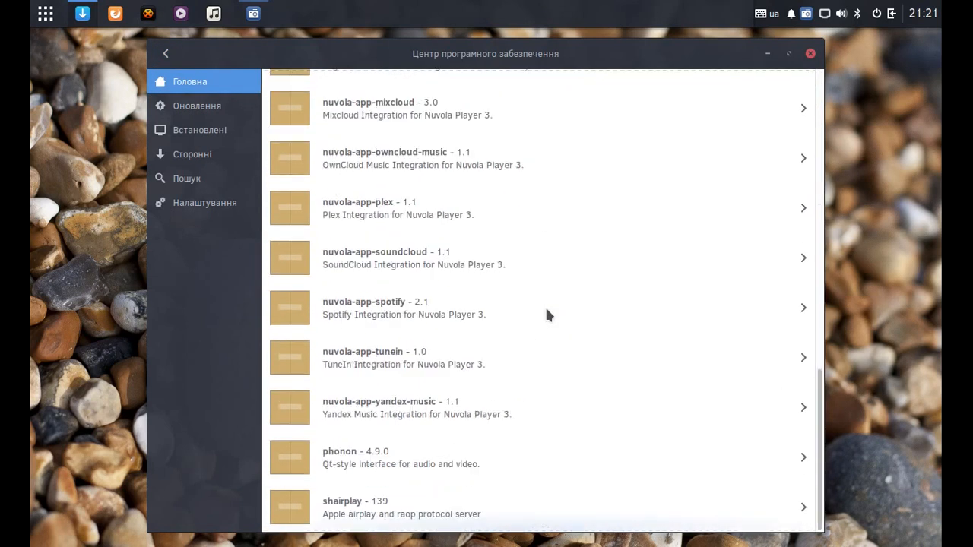
Open the Gaming on Solus categories and view the Card Games packages.
{"action": "left_click", "coordinate": [166, 53]}
{"action": "left_click", "coordinate": [167, 53]}
{"action": "left_click", "coordinate": [633, 111]}
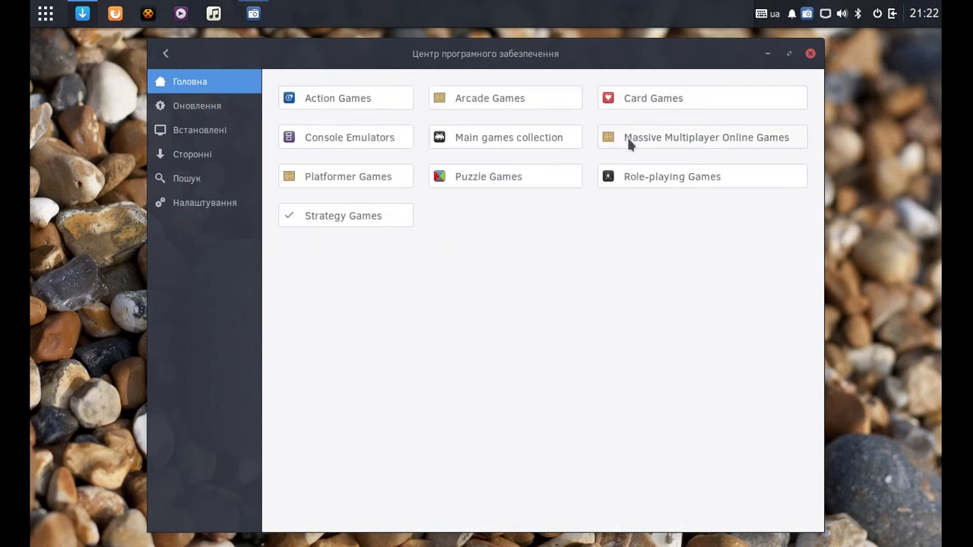
{"action": "left_click", "coordinate": [638, 103]}
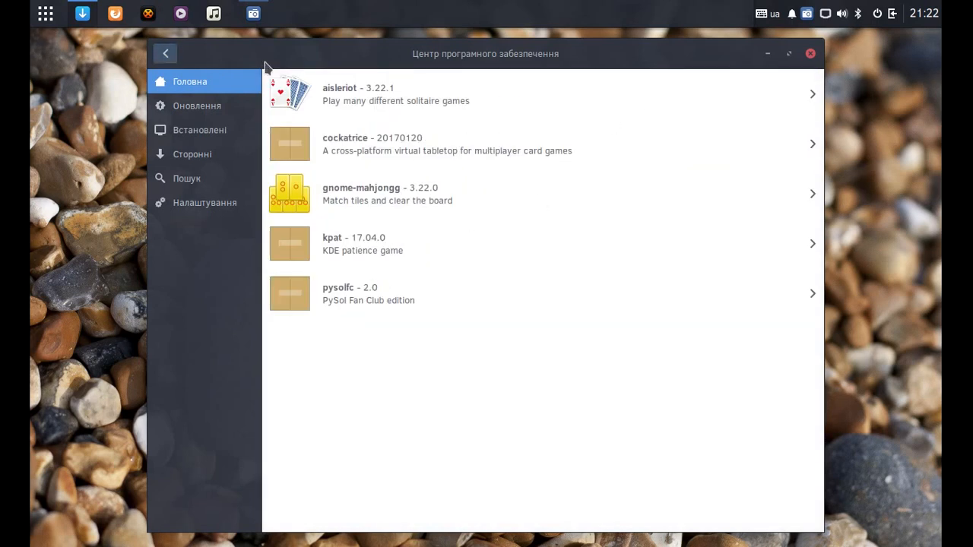
{"action": "left_click", "coordinate": [166, 53]}
Browse the Main games collection and view the Steam package details.
{"action": "left_click", "coordinate": [487, 139]}
{"action": "scroll", "coordinate": [532, 357], "scroll_direction": "down", "scroll_amount": 2}
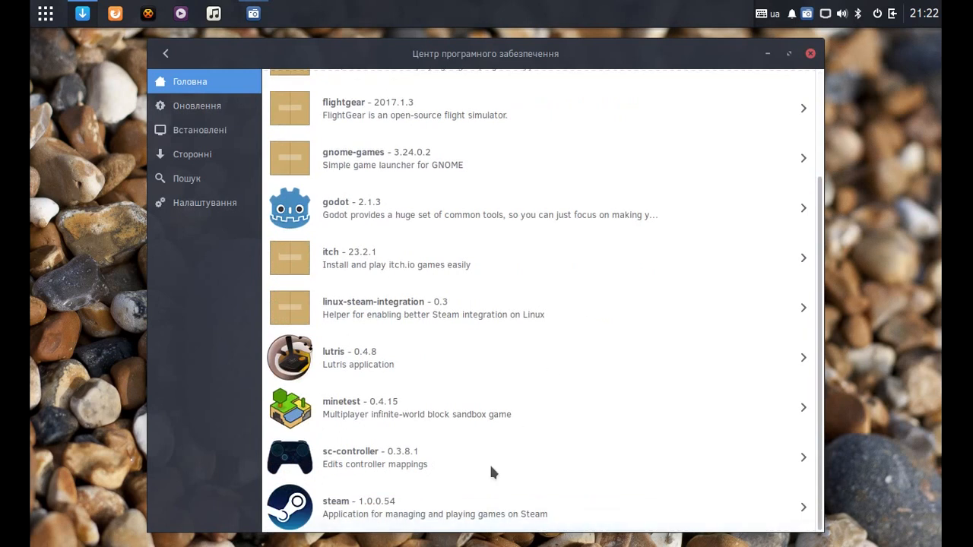
{"action": "left_click", "coordinate": [348, 503]}
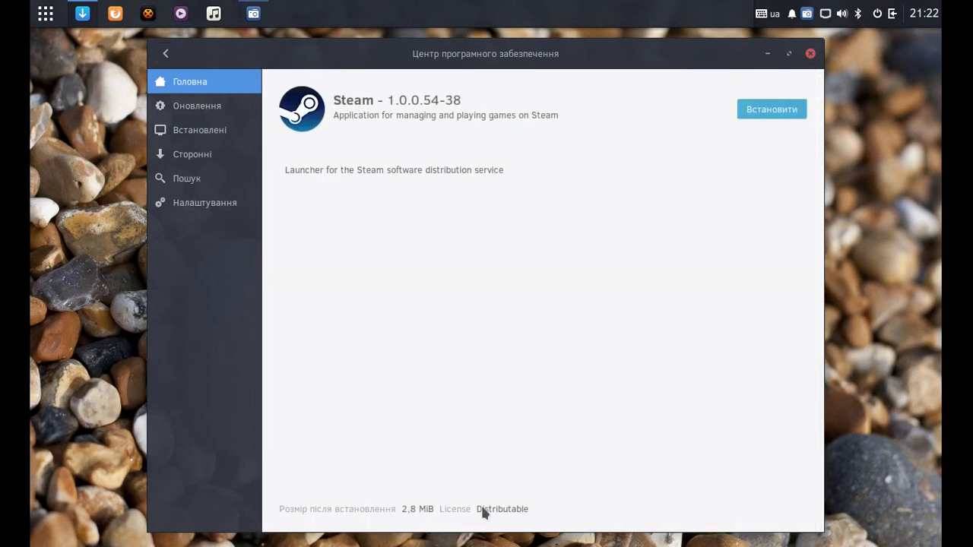
{"action": "left_click", "coordinate": [169, 55]}
{"action": "left_click", "coordinate": [166, 53]}
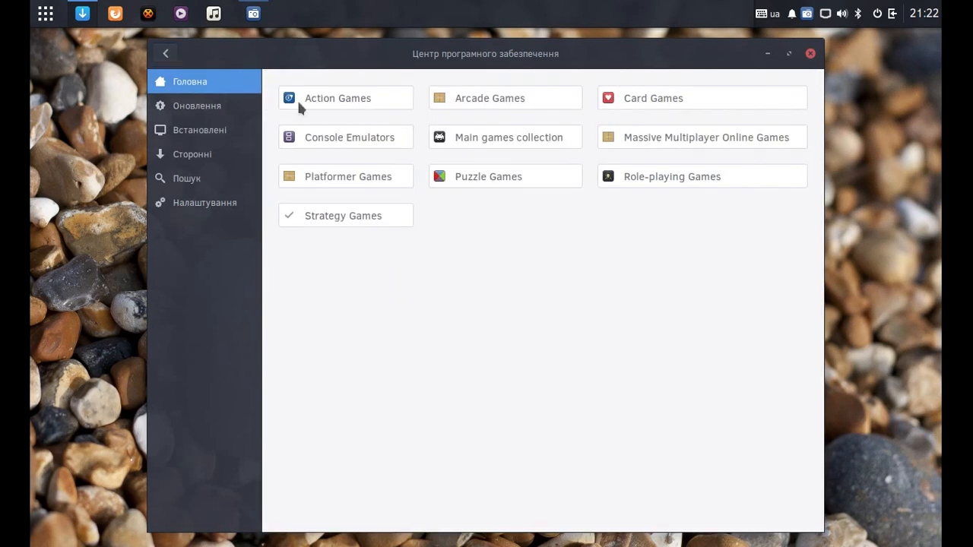
View the manaplus details in Massive Multiplayer Online Games and look over the Platformer Games list.
{"action": "left_click", "coordinate": [687, 138]}
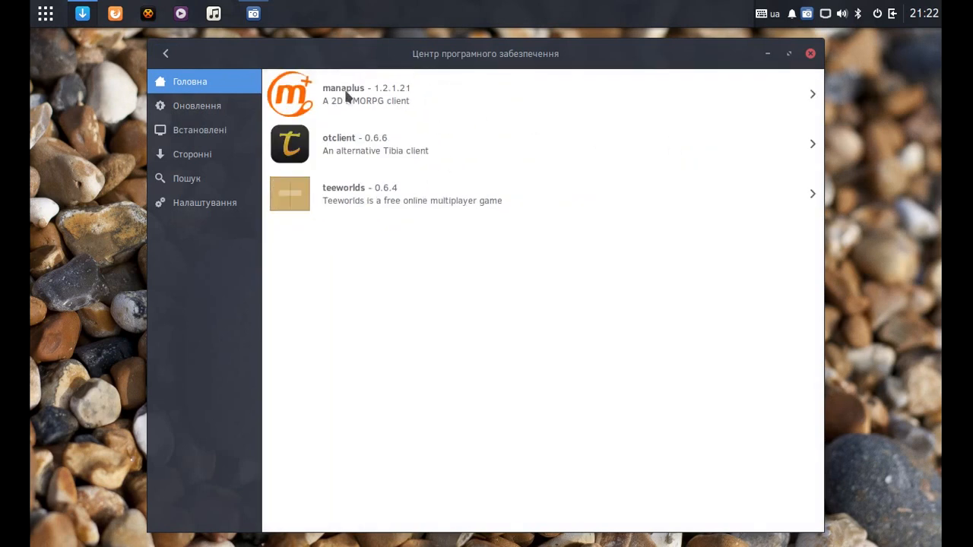
{"action": "left_click", "coordinate": [336, 101]}
{"action": "left_click", "coordinate": [166, 55]}
{"action": "left_click", "coordinate": [166, 56]}
{"action": "left_click", "coordinate": [352, 177]}
{"action": "left_click", "coordinate": [170, 54]}
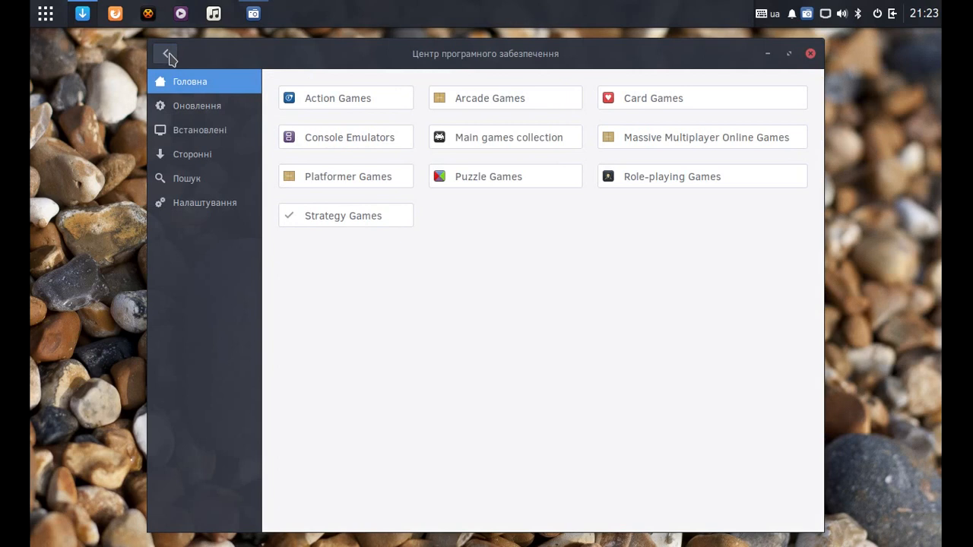
Open the Web browsers list under Internet Software and view the Firefox package details.
{"action": "left_click", "coordinate": [171, 58]}
{"action": "left_click", "coordinate": [627, 161]}
{"action": "left_click", "coordinate": [613, 183]}
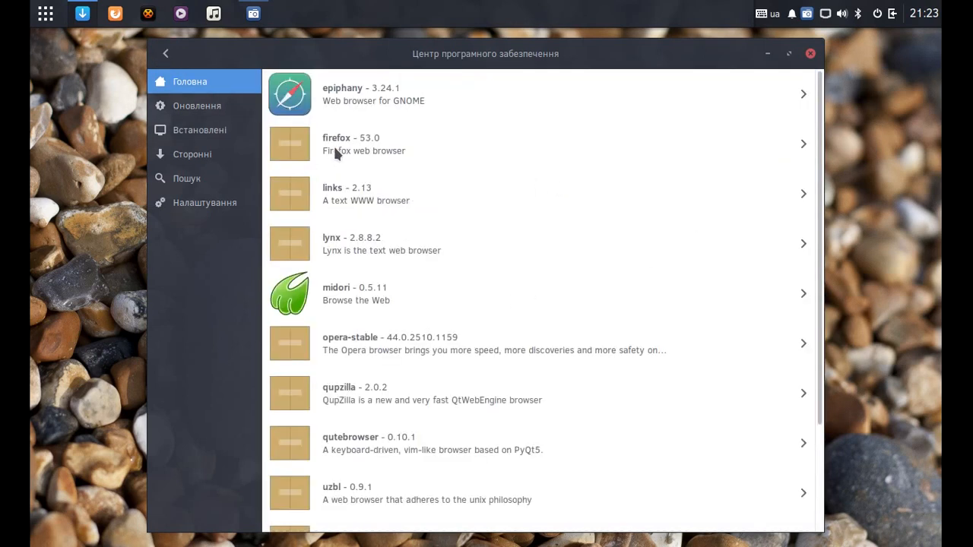
{"action": "left_click", "coordinate": [335, 152]}
{"action": "left_click", "coordinate": [166, 53]}
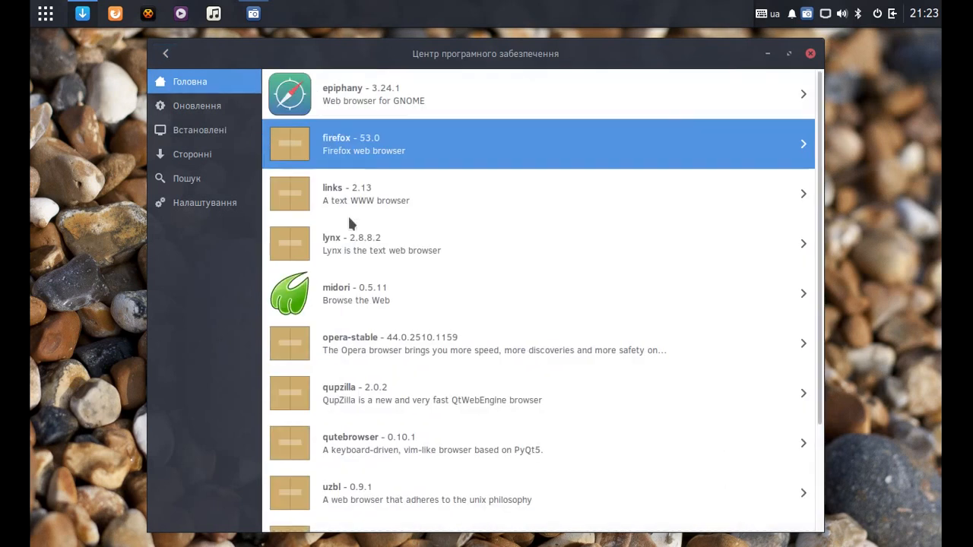
View the details of the opera-stable and vivaldi-stable packages in the Web browsers list.
{"action": "left_click", "coordinate": [395, 358]}
{"action": "left_click", "coordinate": [166, 54]}
{"action": "left_click", "coordinate": [416, 456]}
{"action": "left_click", "coordinate": [168, 54]}
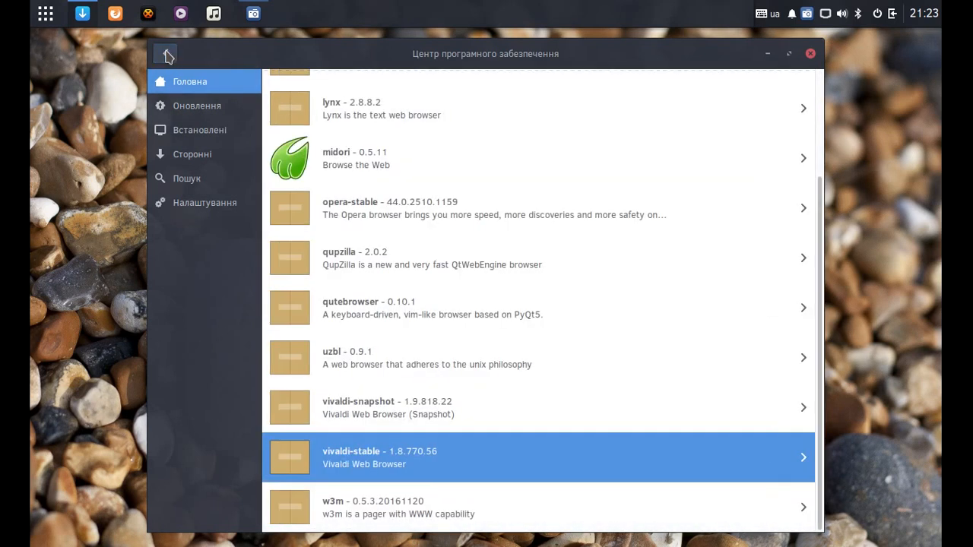
Look over the Web applications list and browse the Instant messaging packages to the end.
{"action": "left_click", "coordinate": [167, 55]}
{"action": "left_click", "coordinate": [332, 182]}
{"action": "left_click", "coordinate": [180, 55]}
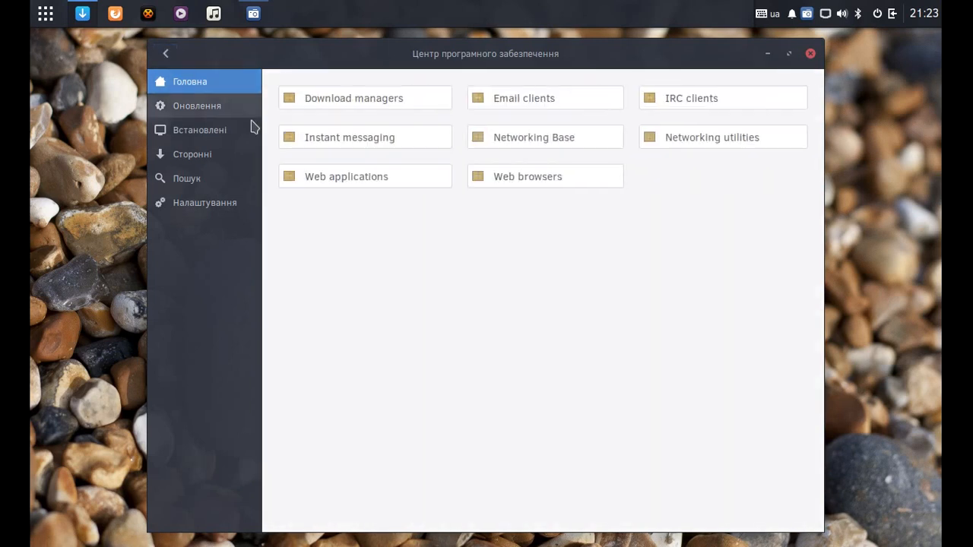
{"action": "left_click", "coordinate": [323, 138]}
{"action": "scroll", "coordinate": [495, 286], "scroll_direction": "down", "scroll_amount": 10}
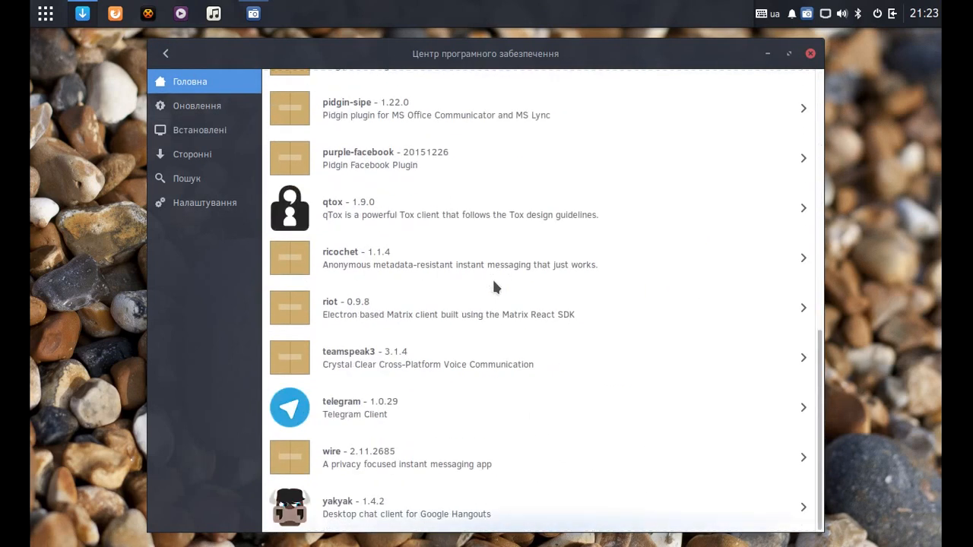
{"action": "left_click", "coordinate": [166, 53]}
Look over the IRC clients and Networking Base packages and return to the main category overview.
{"action": "left_click", "coordinate": [686, 98]}
{"action": "left_click", "coordinate": [166, 53]}
{"action": "left_click", "coordinate": [498, 139]}
{"action": "scroll", "coordinate": [597, 316], "scroll_direction": "down", "scroll_amount": 10}
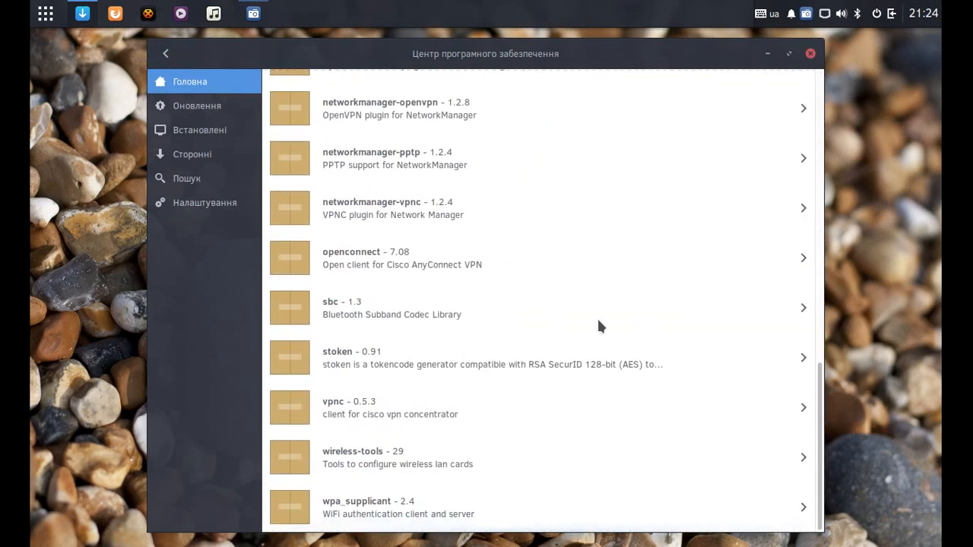
{"action": "left_click", "coordinate": [167, 54]}
{"action": "left_click", "coordinate": [167, 53]}
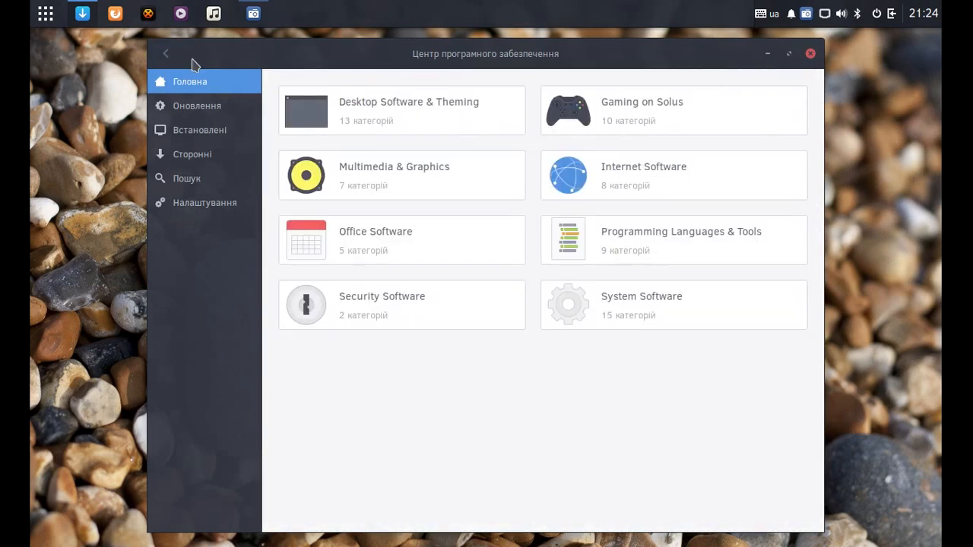
Browse the Programming libraries packages under Programming Languages & Tools and return to the main overview.
{"action": "left_click", "coordinate": [663, 237]}
{"action": "left_click", "coordinate": [591, 176]}
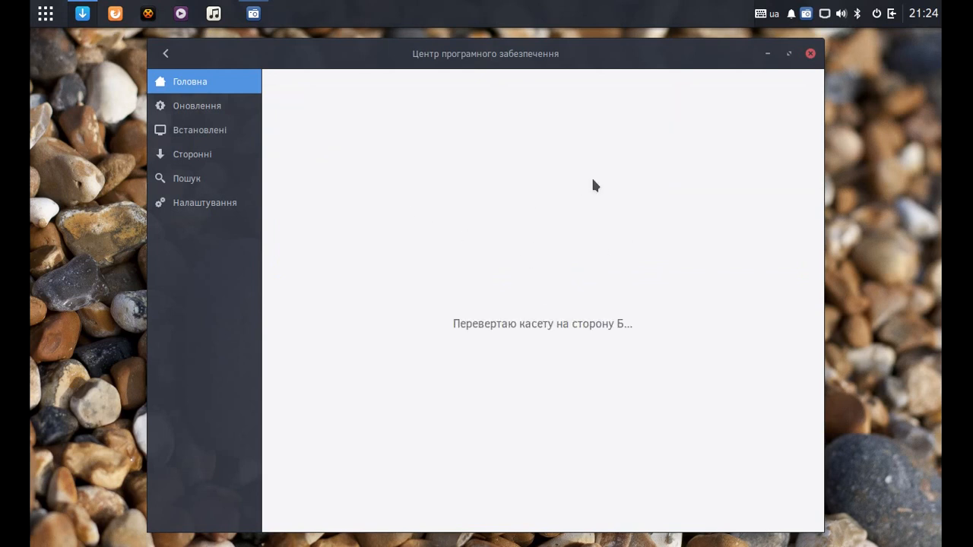
{"action": "scroll", "coordinate": [590, 184], "scroll_direction": "down", "scroll_amount": 10}
{"action": "left_click", "coordinate": [167, 53]}
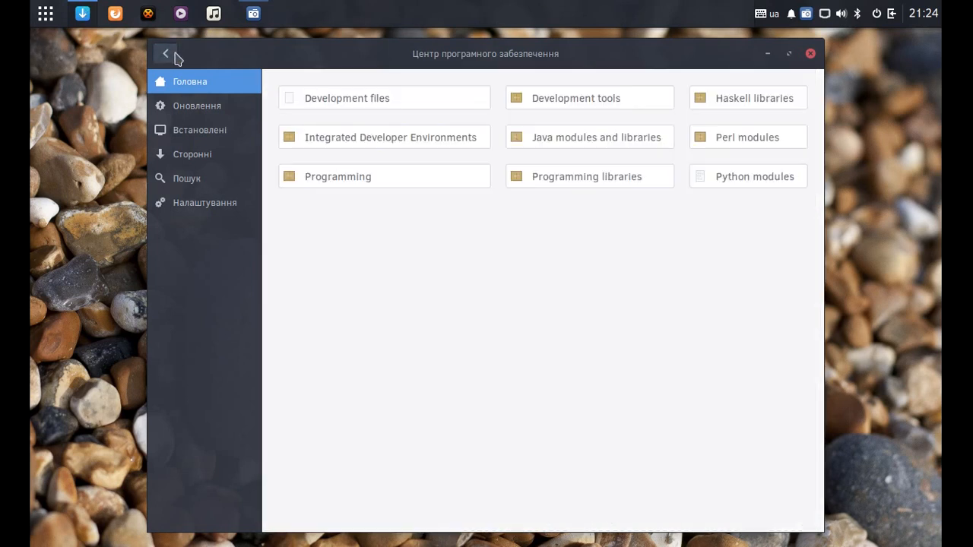
{"action": "left_click", "coordinate": [167, 54]}
Open the Office Software package list, view the AbiWord details and browse down to the LibreOffice packages.
{"action": "left_click", "coordinate": [377, 238]}
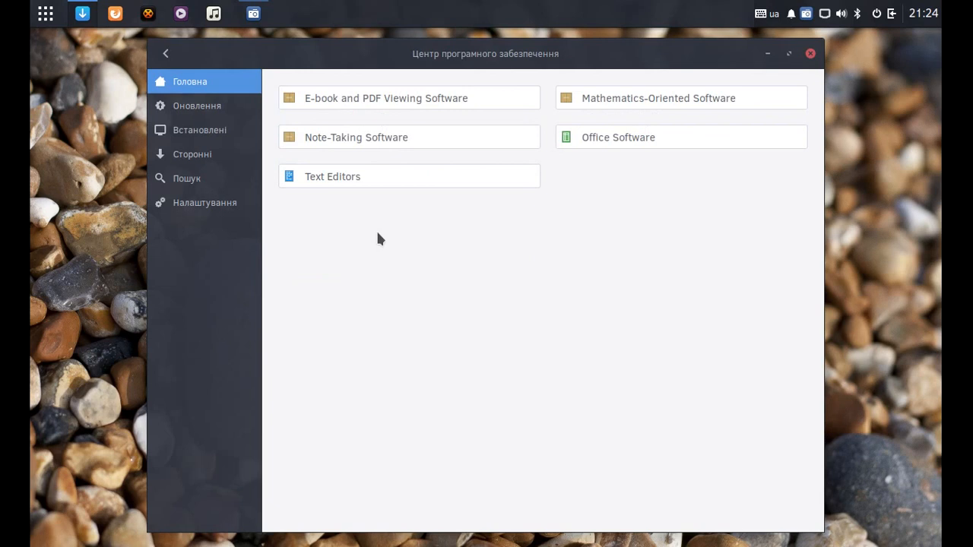
{"action": "left_click", "coordinate": [605, 138]}
{"action": "left_click", "coordinate": [399, 98]}
{"action": "left_click", "coordinate": [166, 53]}
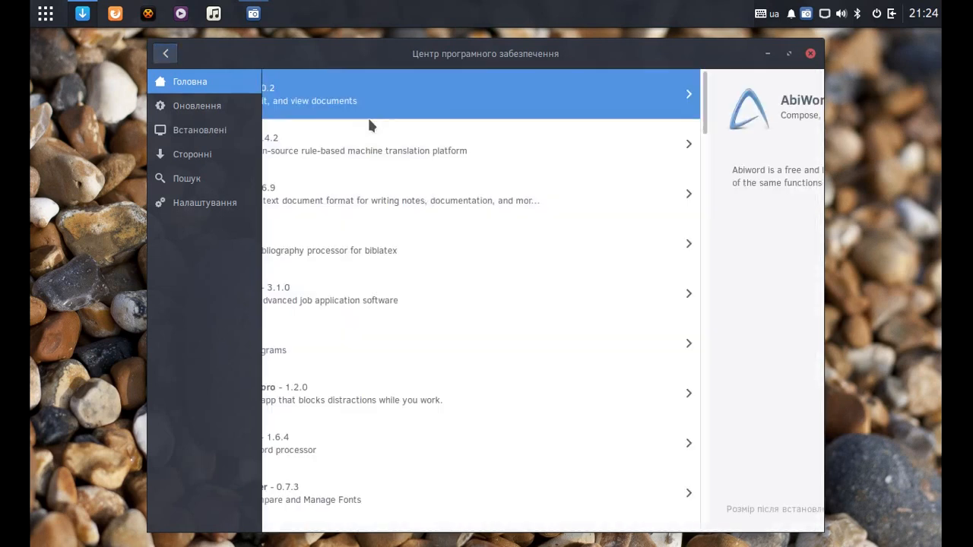
{"action": "scroll", "coordinate": [591, 205], "scroll_direction": "down", "scroll_amount": 15}
{"action": "scroll", "coordinate": [592, 205], "scroll_direction": "down", "scroll_amount": 15}
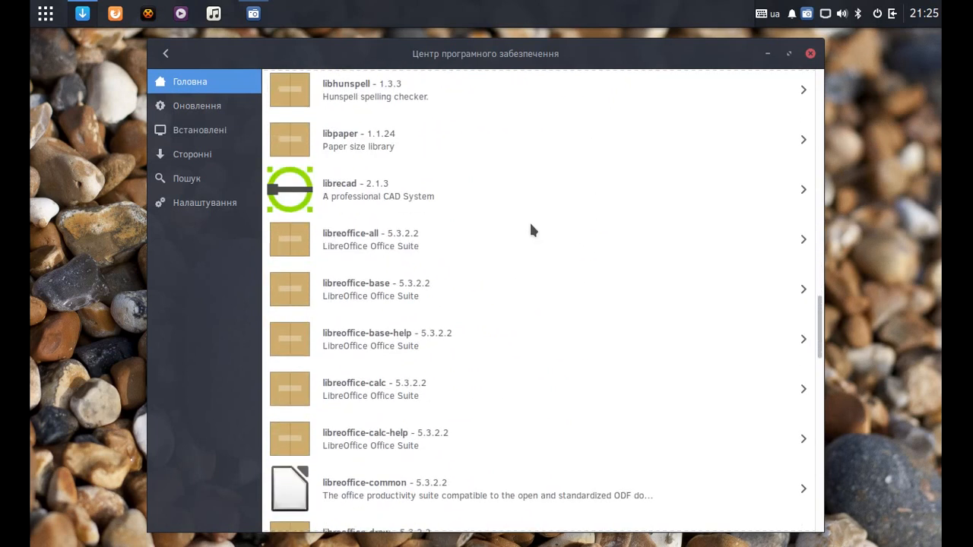
View the details of the libreoffice-all and libreoffice-common packages.
{"action": "left_click", "coordinate": [361, 241]}
{"action": "left_click", "coordinate": [167, 54]}
{"action": "scroll", "coordinate": [527, 265], "scroll_direction": "down", "scroll_amount": 3}
{"action": "left_click", "coordinate": [355, 327]}
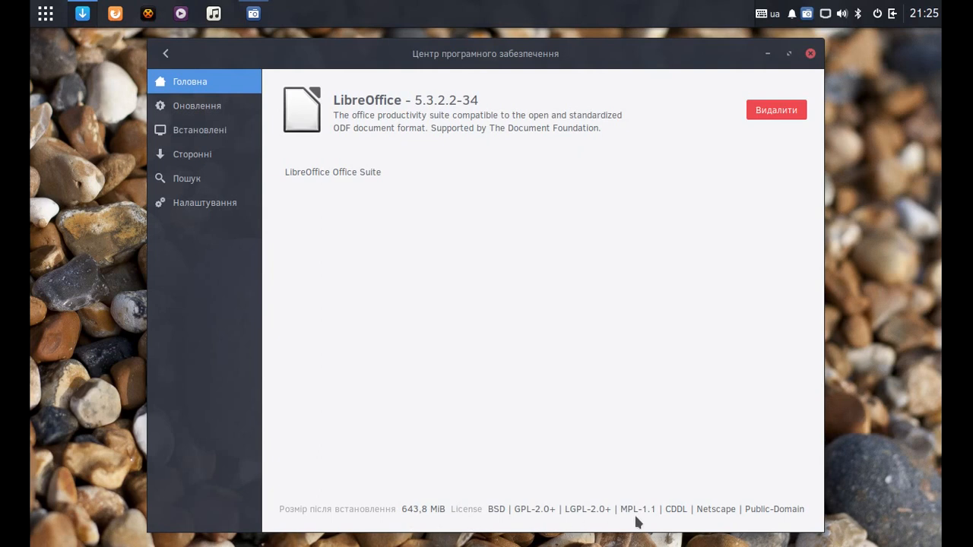
{"action": "left_click", "coordinate": [167, 54]}
Browse the rest of the Office Software packages and return to the main category overview.
{"action": "scroll", "coordinate": [535, 399], "scroll_direction": "down", "scroll_amount": 10}
{"action": "scroll", "coordinate": [535, 403], "scroll_direction": "down", "scroll_amount": 15}
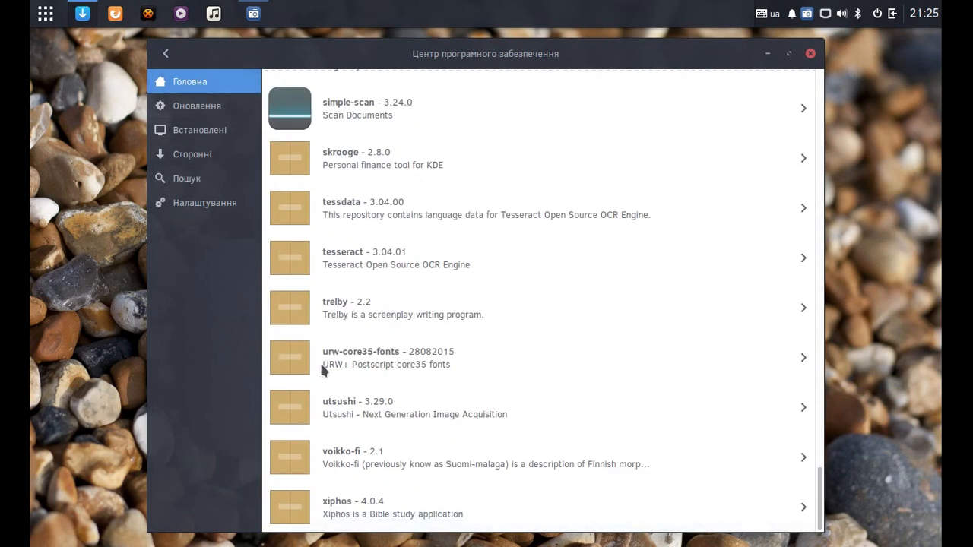
{"action": "left_click", "coordinate": [166, 54]}
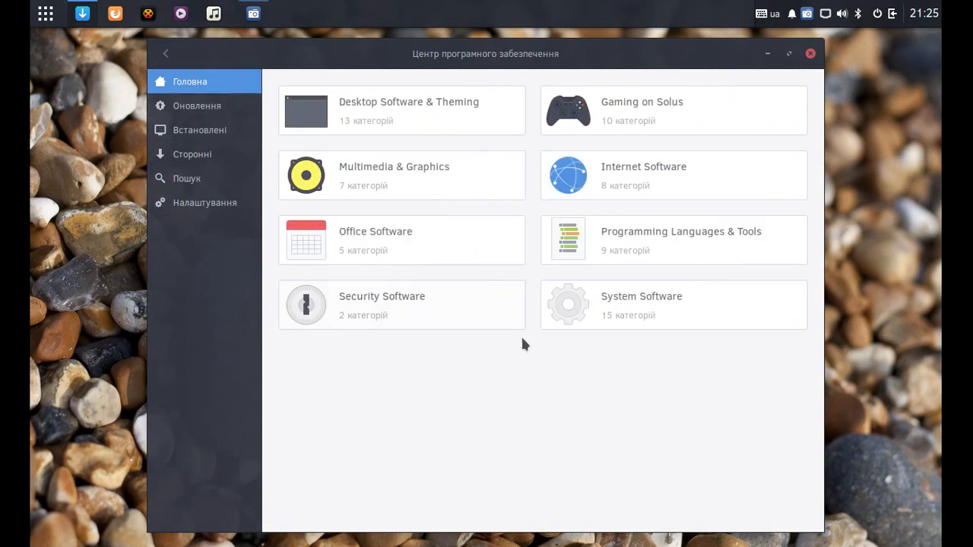
View the linux-lts-headers details in Kernel Development under System Software and return to the system categories.
{"action": "left_click", "coordinate": [617, 299]}
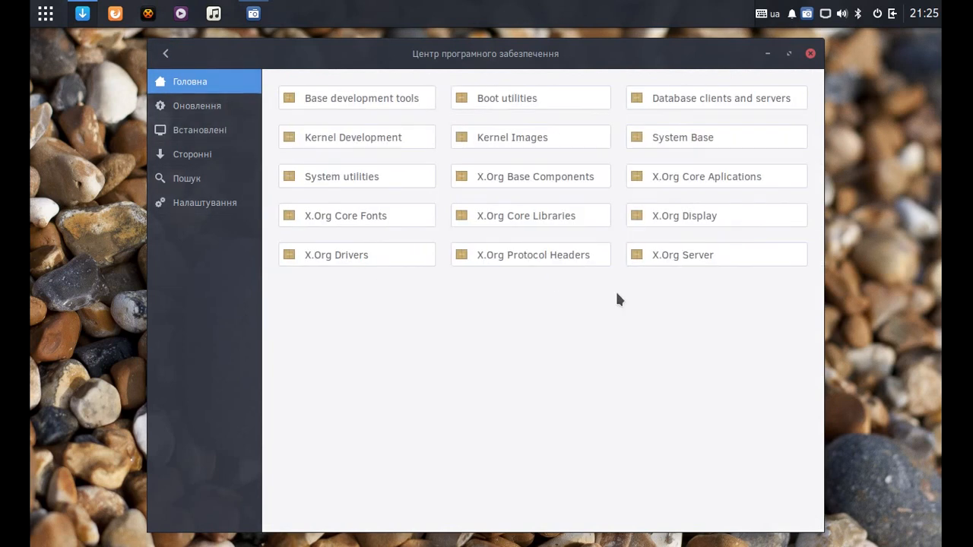
{"action": "left_click", "coordinate": [337, 141]}
{"action": "left_click", "coordinate": [346, 101]}
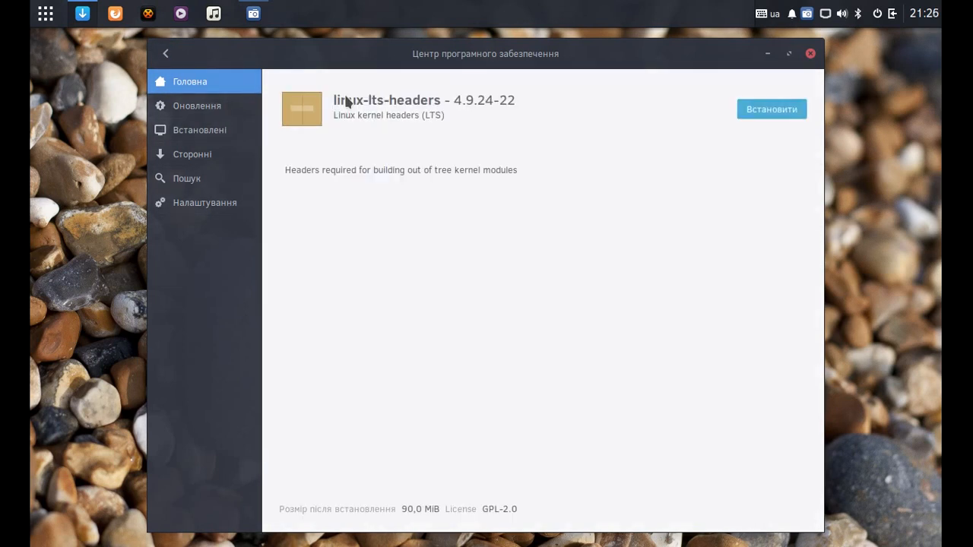
{"action": "left_click", "coordinate": [172, 55]}
{"action": "left_click", "coordinate": [168, 55]}
Browse the System utilities packages down toward the end and return to the system categories.
{"action": "left_click", "coordinate": [356, 176]}
{"action": "scroll", "coordinate": [456, 276], "scroll_direction": "down", "scroll_amount": 10}
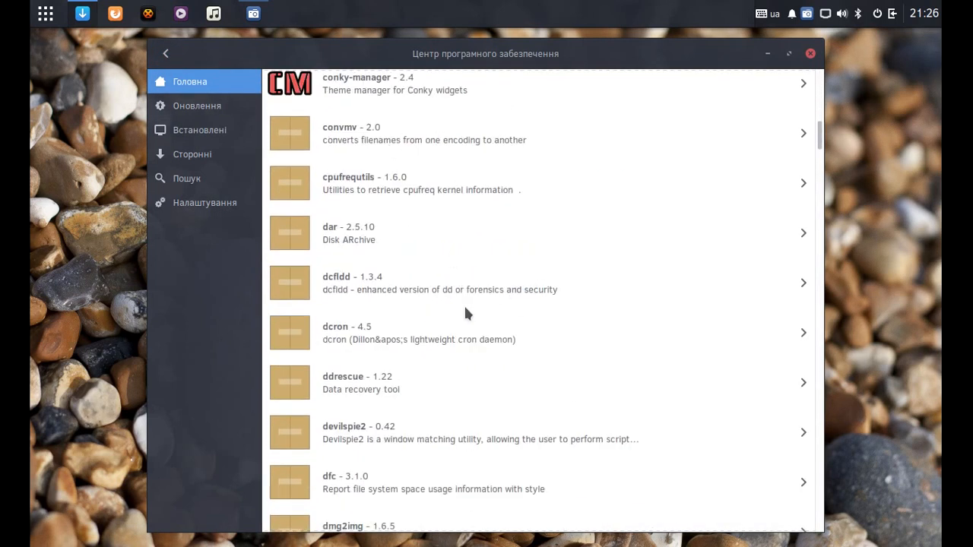
{"action": "scroll", "coordinate": [424, 329], "scroll_direction": "down", "scroll_amount": 20}
{"action": "scroll", "coordinate": [424, 327], "scroll_direction": "down", "scroll_amount": 20}
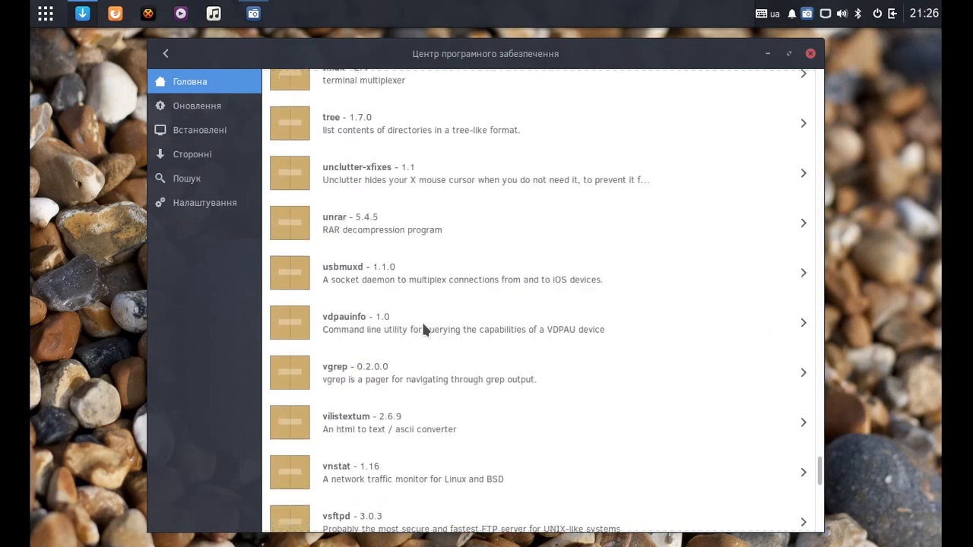
{"action": "scroll", "coordinate": [423, 329], "scroll_direction": "down", "scroll_amount": 5}
{"action": "left_click", "coordinate": [165, 53]}
Look over the Kernel Images list and browse the System Base packages to the end.
{"action": "left_click", "coordinate": [506, 135]}
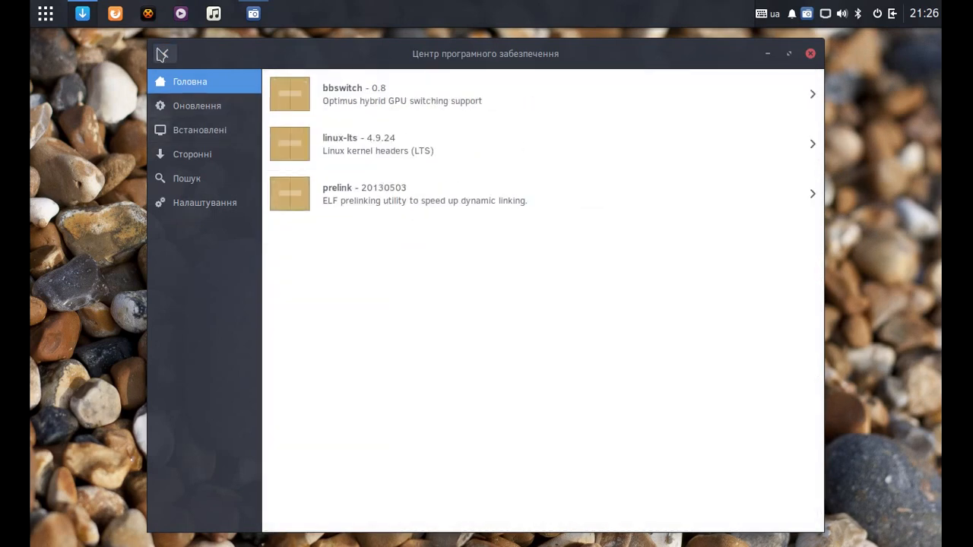
{"action": "left_click", "coordinate": [162, 55]}
{"action": "left_click", "coordinate": [686, 135]}
{"action": "scroll", "coordinate": [445, 293], "scroll_direction": "down", "scroll_amount": 3}
{"action": "scroll", "coordinate": [444, 295], "scroll_direction": "down", "scroll_amount": 20}
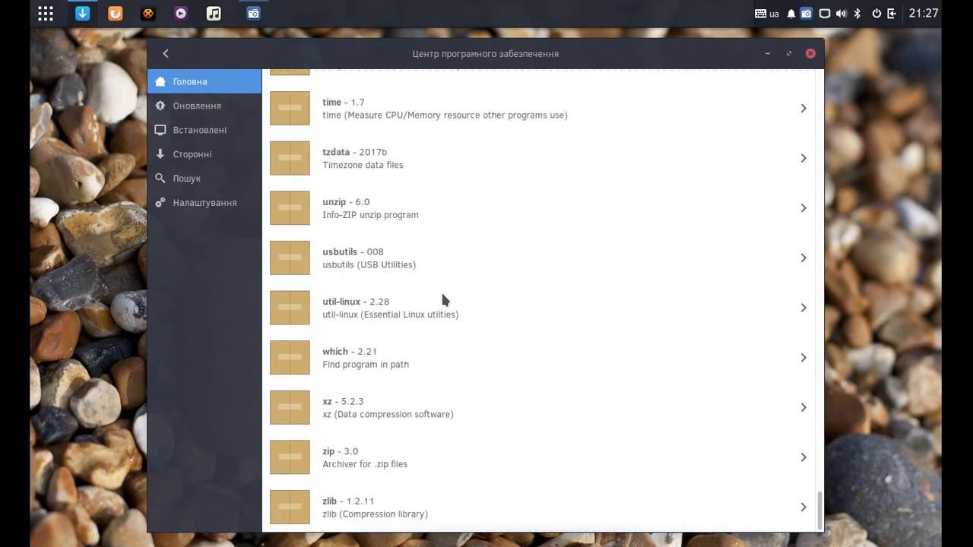
{"action": "left_click", "coordinate": [165, 54]}
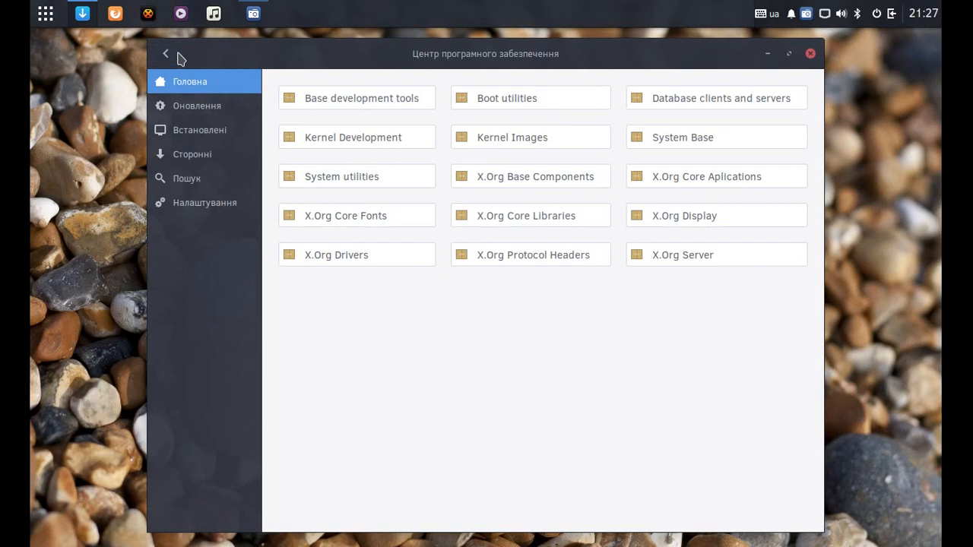
Browse the X.Org Drivers and X.Org Core Applications package lists.
{"action": "left_click", "coordinate": [337, 259]}
{"action": "scroll", "coordinate": [467, 352], "scroll_direction": "down", "scroll_amount": 15}
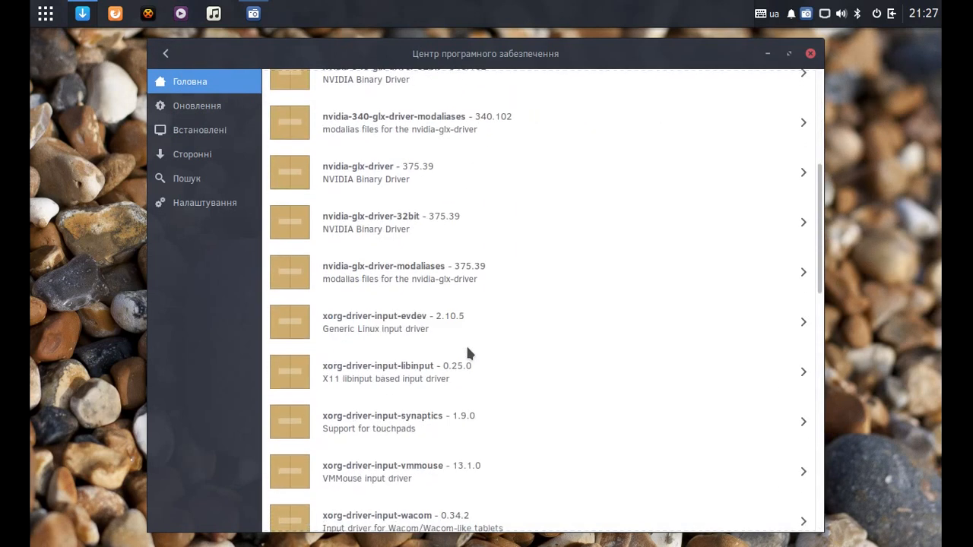
{"action": "left_click", "coordinate": [167, 55]}
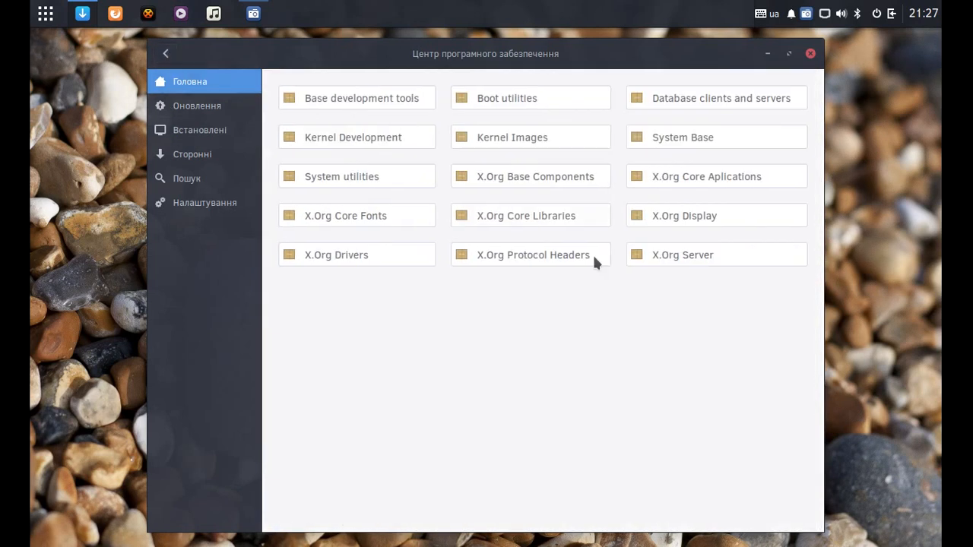
{"action": "left_click", "coordinate": [713, 178]}
{"action": "scroll", "coordinate": [609, 293], "scroll_direction": "down", "scroll_amount": 10}
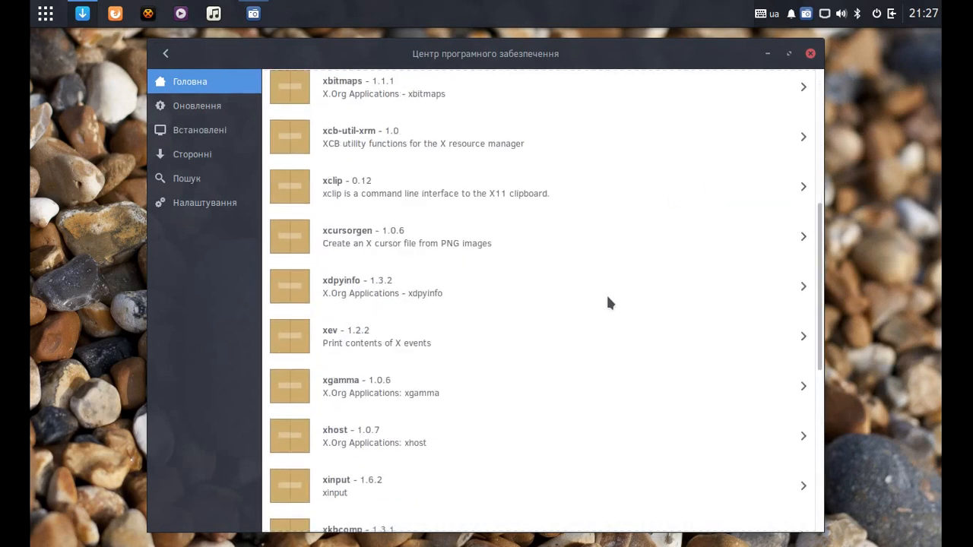
{"action": "left_click", "coordinate": [166, 53]}
Open the first category of Security Software and view its cryptography packages.
{"action": "left_click", "coordinate": [166, 53]}
{"action": "left_click", "coordinate": [364, 304]}
{"action": "left_click", "coordinate": [349, 97]}
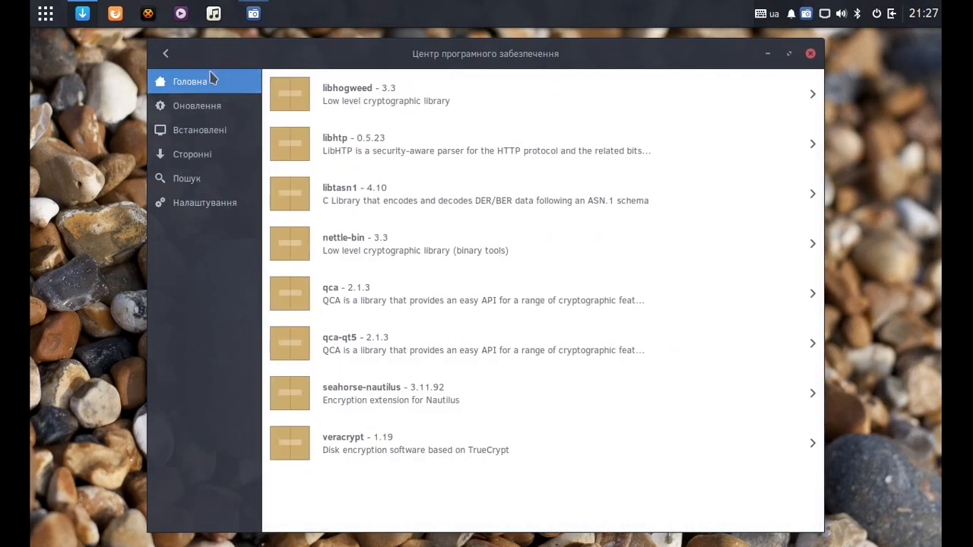
Leave the cryptography packages, open the second Security Software category and view the BleachBit details.
{"action": "left_click", "coordinate": [166, 54]}
{"action": "left_click", "coordinate": [516, 99]}
{"action": "left_click", "coordinate": [352, 192]}
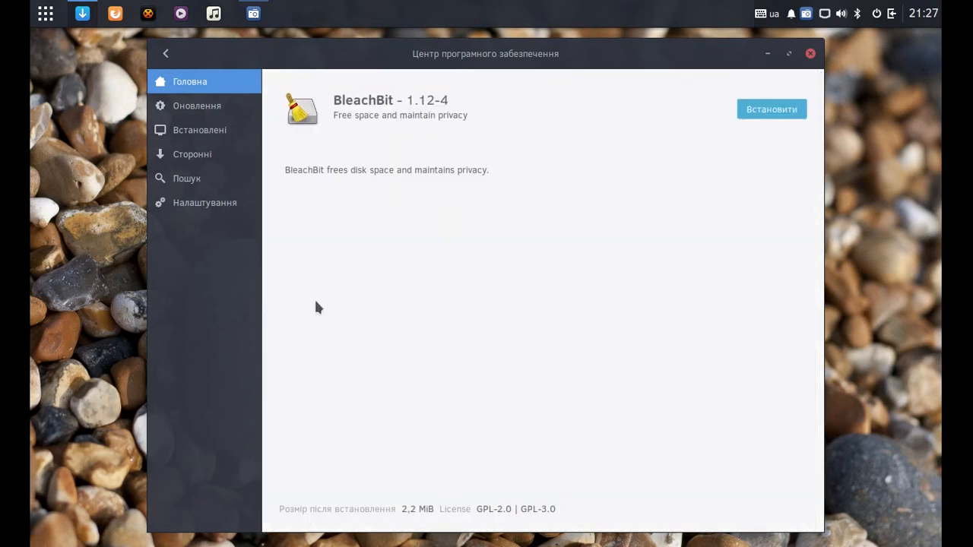
Browse the rest of that security package list to the end, return to the main categories and close the software center.
{"action": "left_click", "coordinate": [166, 53]}
{"action": "scroll", "coordinate": [615, 320], "scroll_direction": "down", "scroll_amount": 15}
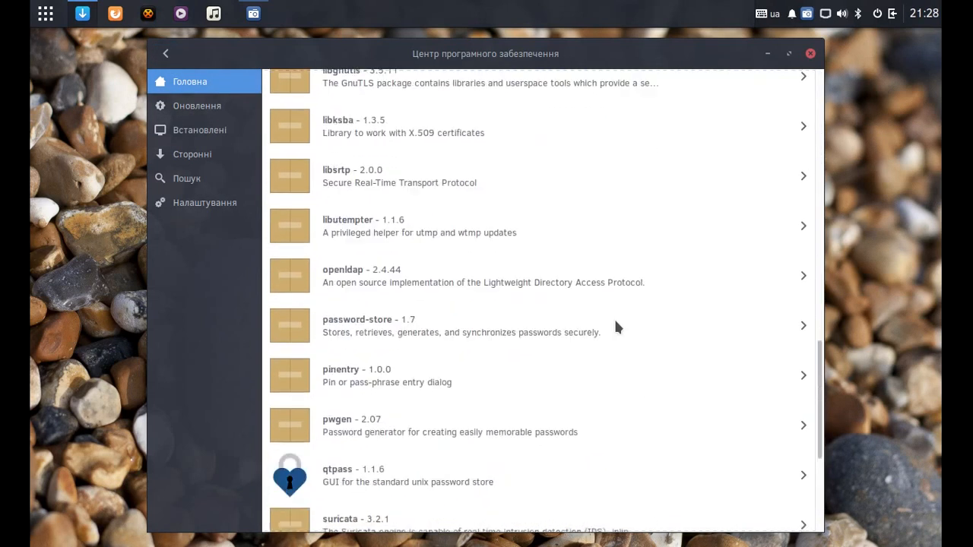
{"action": "scroll", "coordinate": [616, 326], "scroll_direction": "down", "scroll_amount": 5}
{"action": "left_click", "coordinate": [166, 53]}
{"action": "left_click", "coordinate": [166, 54]}
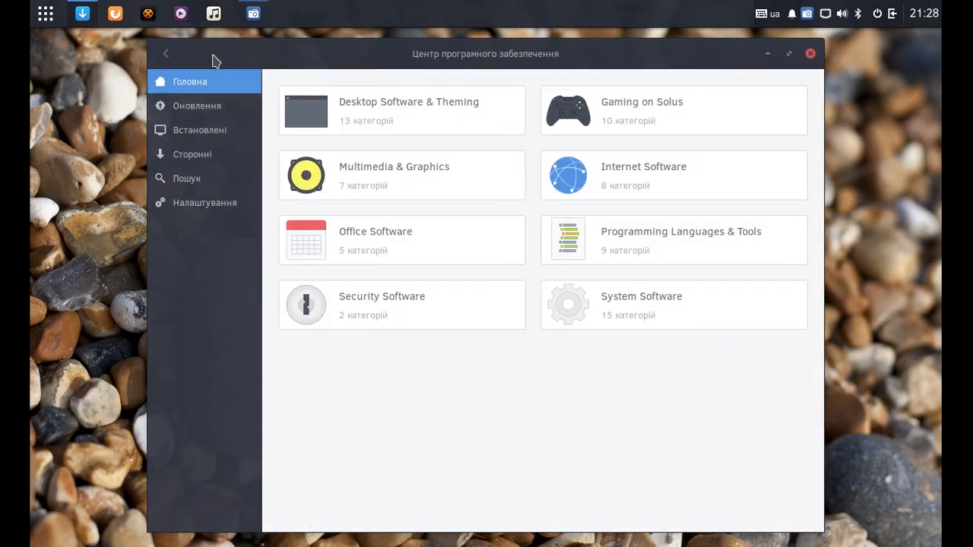
{"action": "left_click", "coordinate": [810, 54]}
Open the Raven sidebar, look over the sound output and input devices and view the notifications.
{"action": "left_click", "coordinate": [892, 14]}
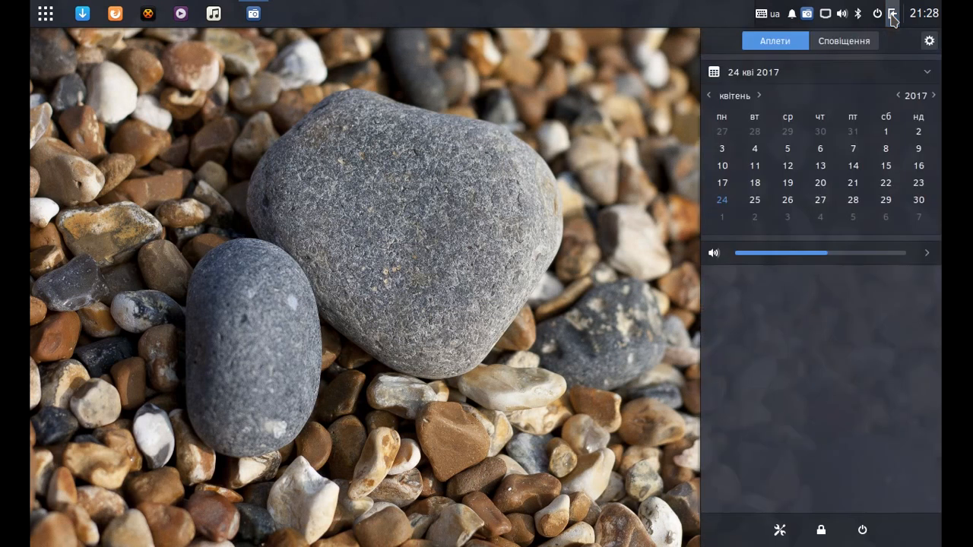
{"action": "left_click", "coordinate": [927, 253]}
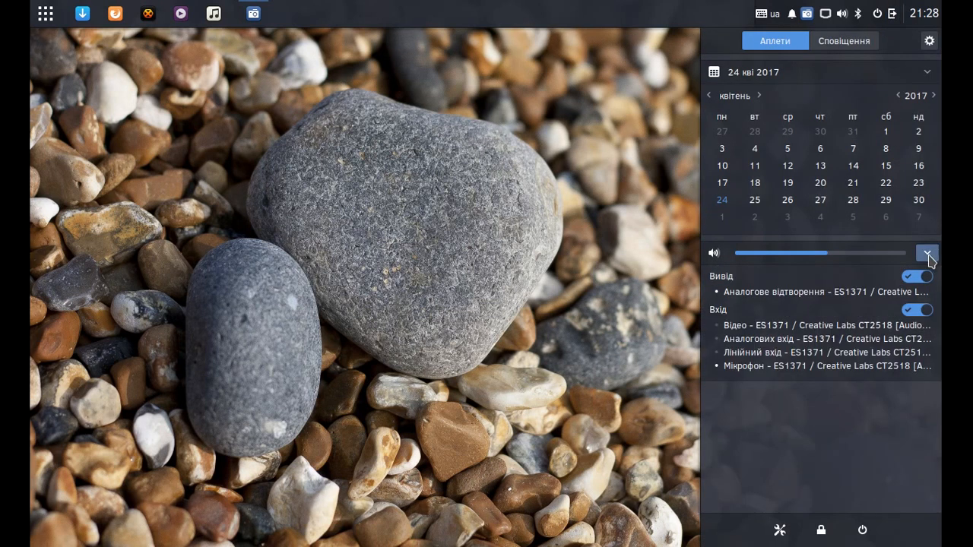
{"action": "left_click", "coordinate": [928, 256]}
{"action": "left_click", "coordinate": [847, 42]}
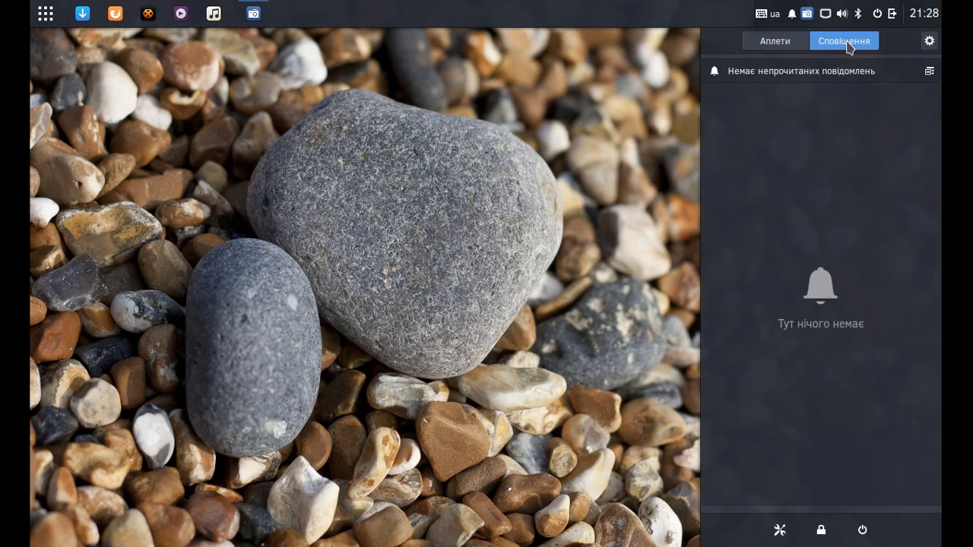
Open the Budgie settings and turn off the desktop icons.
{"action": "left_click", "coordinate": [929, 43]}
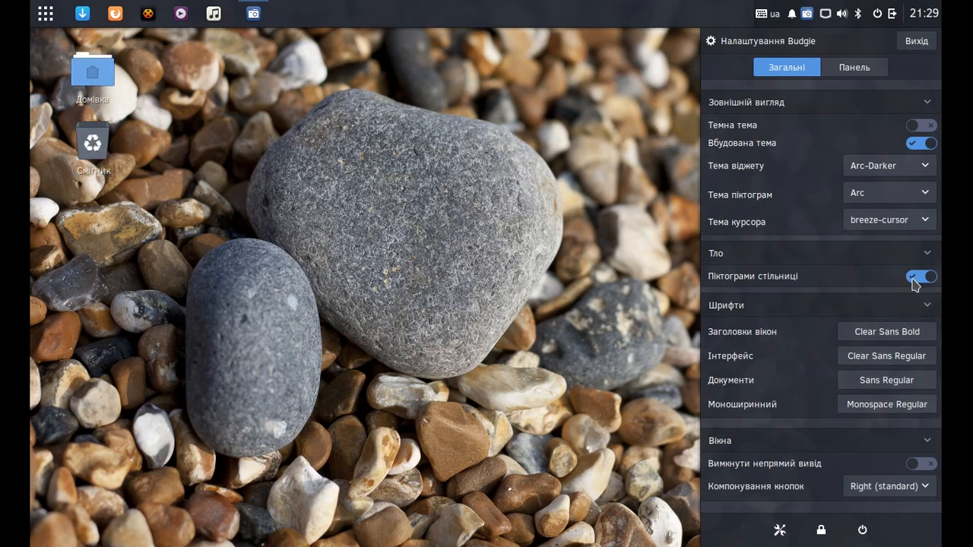
{"action": "left_click", "coordinate": [920, 276]}
Look through the fonts available for window titles without choosing one and check the window button layout options.
{"action": "left_click", "coordinate": [883, 333]}
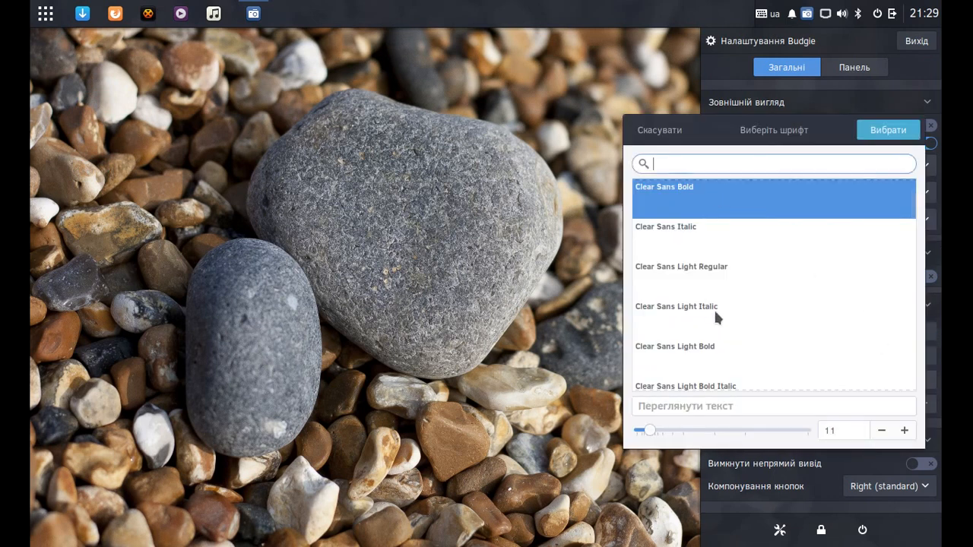
{"action": "scroll", "coordinate": [716, 308], "scroll_direction": "down", "scroll_amount": 15}
{"action": "scroll", "coordinate": [716, 305], "scroll_direction": "down", "scroll_amount": 10}
{"action": "left_click_drag", "start_coordinate": [914, 224], "coordinate": [922, 349]}
{"action": "key", "text": "Escape"}
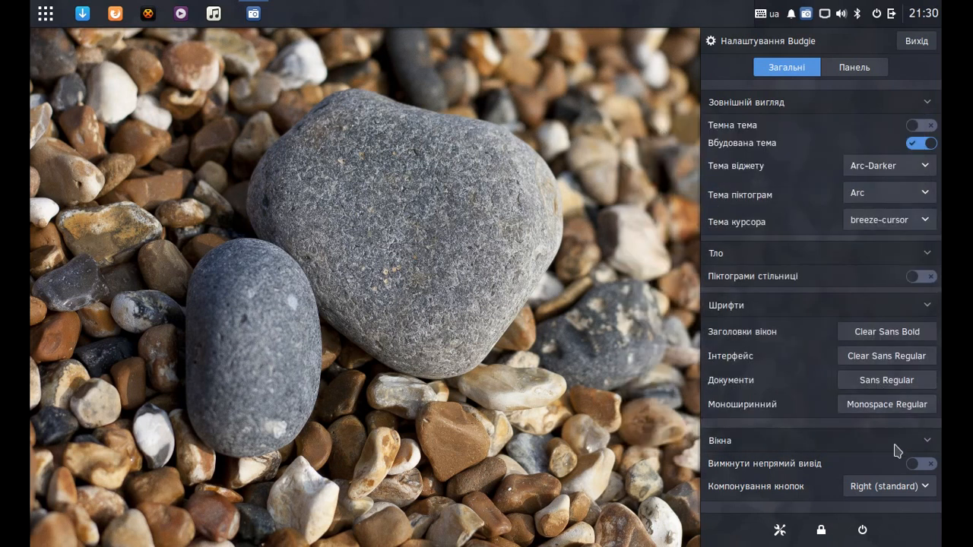
{"action": "left_click", "coordinate": [919, 490]}
{"action": "left_click", "coordinate": [919, 490]}
Set the panel size to 43 in the Budgie panel settings.
{"action": "left_click", "coordinate": [852, 68]}
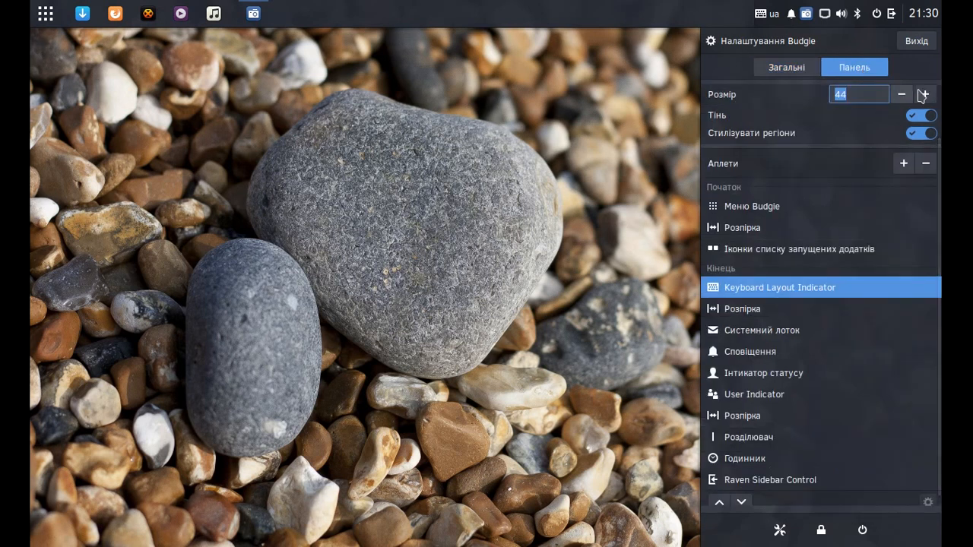
{"action": "left_click", "coordinate": [927, 96]}
{"action": "left_click", "coordinate": [926, 96]}
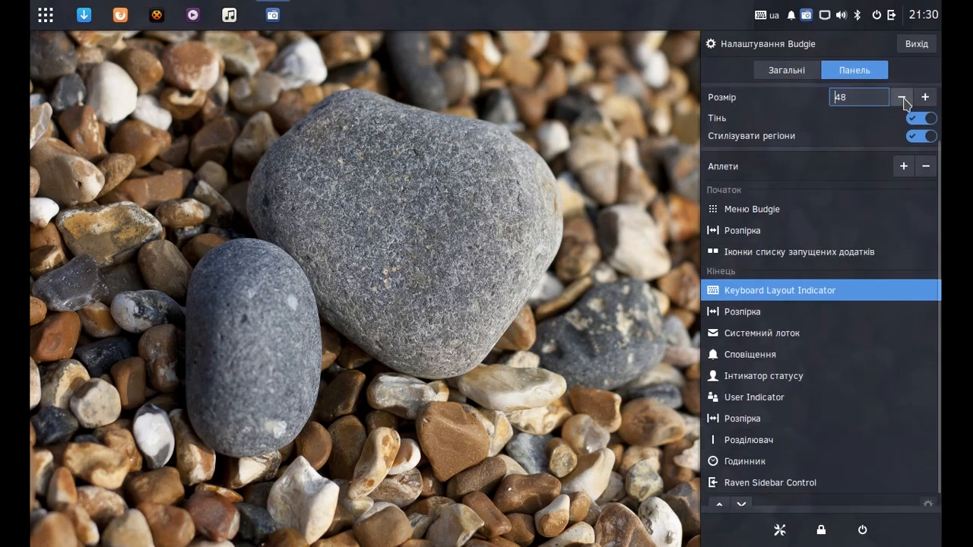
{"action": "left_click", "coordinate": [904, 100]}
{"action": "left_click", "coordinate": [904, 100]}
{"action": "left_click", "coordinate": [905, 100]}
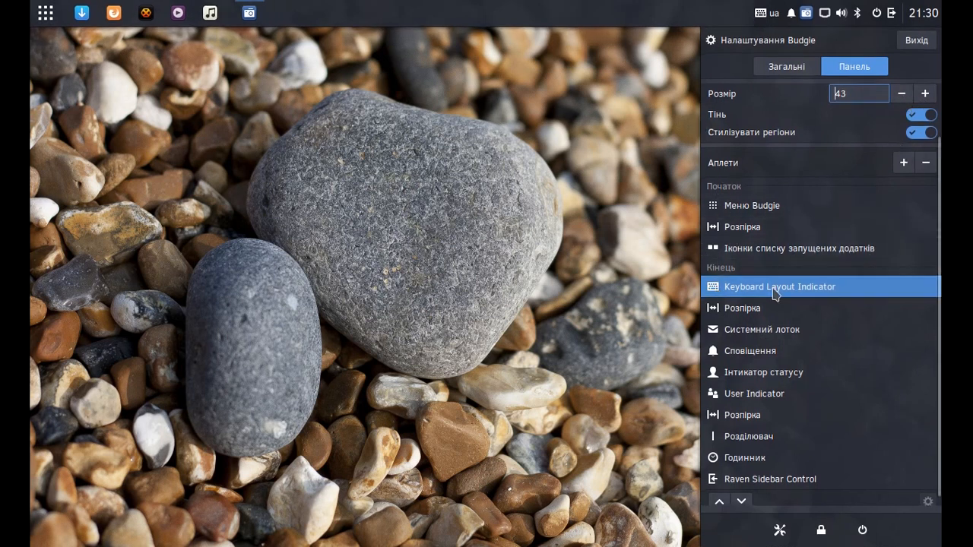
Add the workspace switcher applet (Перемикання робочих місць) to the panel.
{"action": "left_click", "coordinate": [904, 163]}
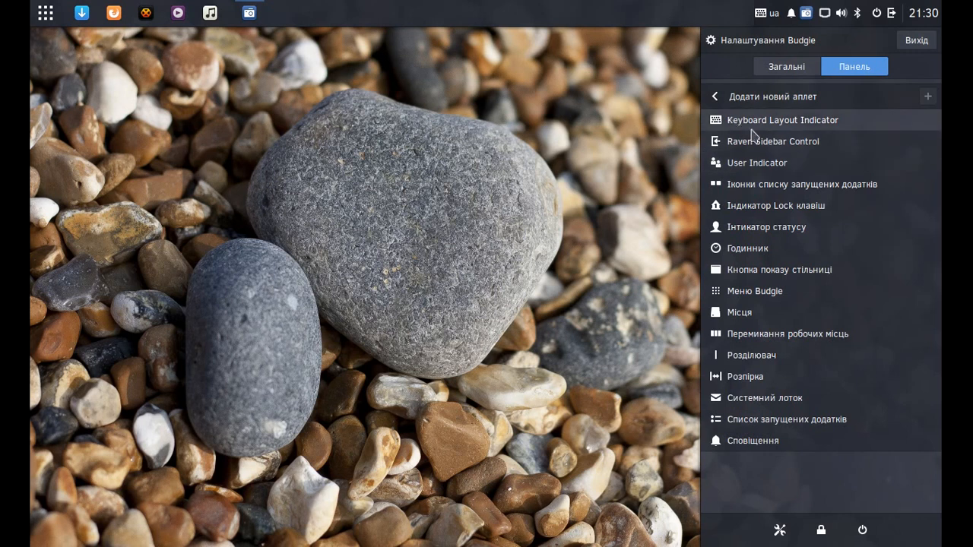
{"action": "left_click", "coordinate": [783, 340]}
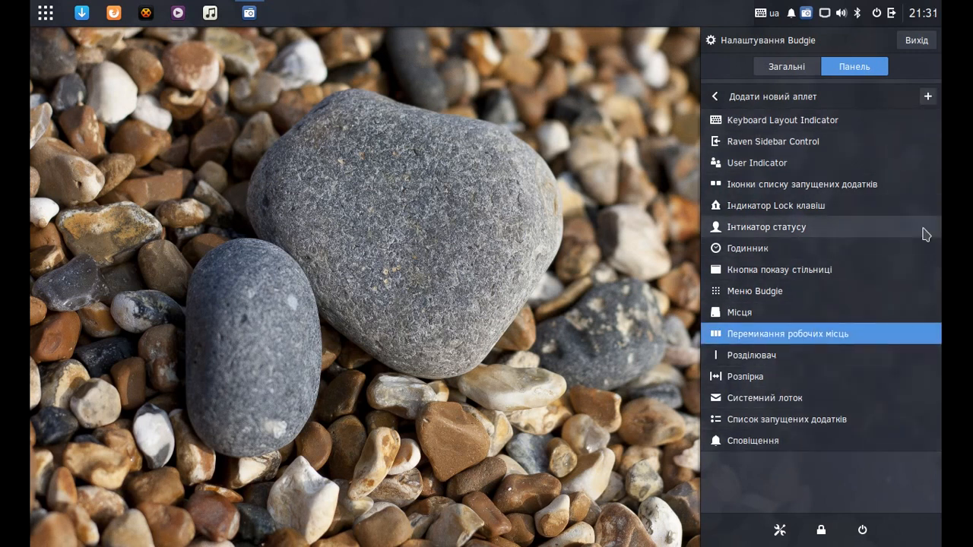
{"action": "left_click", "coordinate": [928, 97]}
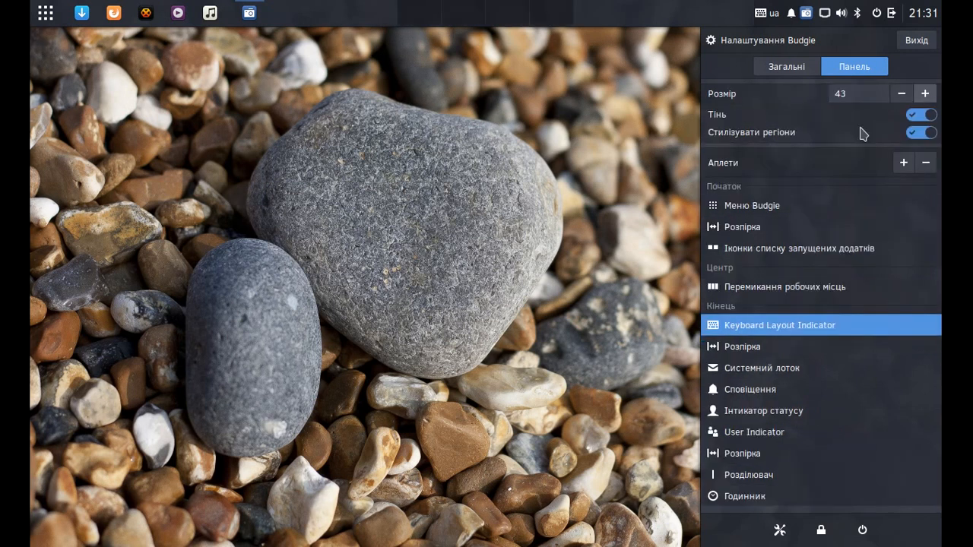
Move the Keyboard Layout Indicator up into the panel's center section and back down to the end section.
{"action": "scroll", "coordinate": [804, 467], "scroll_direction": "down", "scroll_amount": 2}
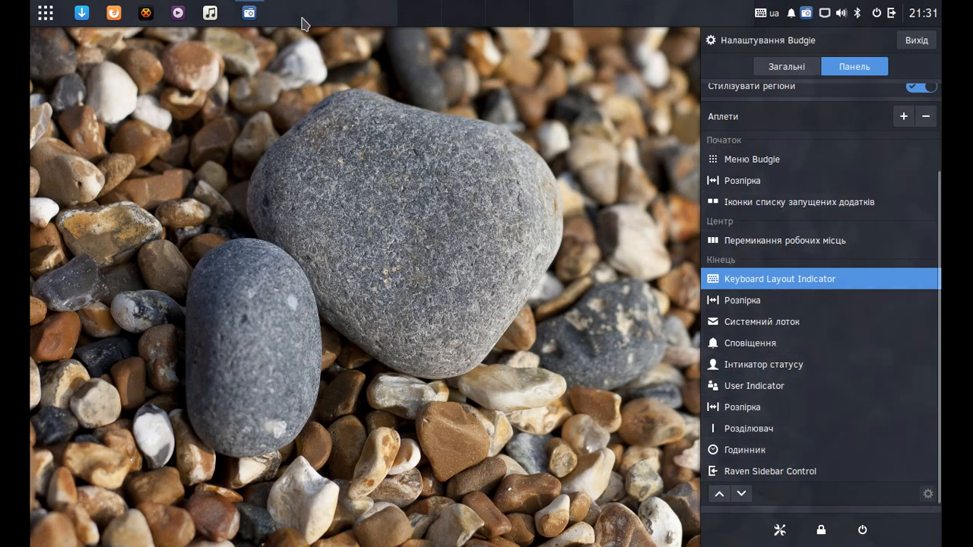
{"action": "left_click", "coordinate": [719, 495]}
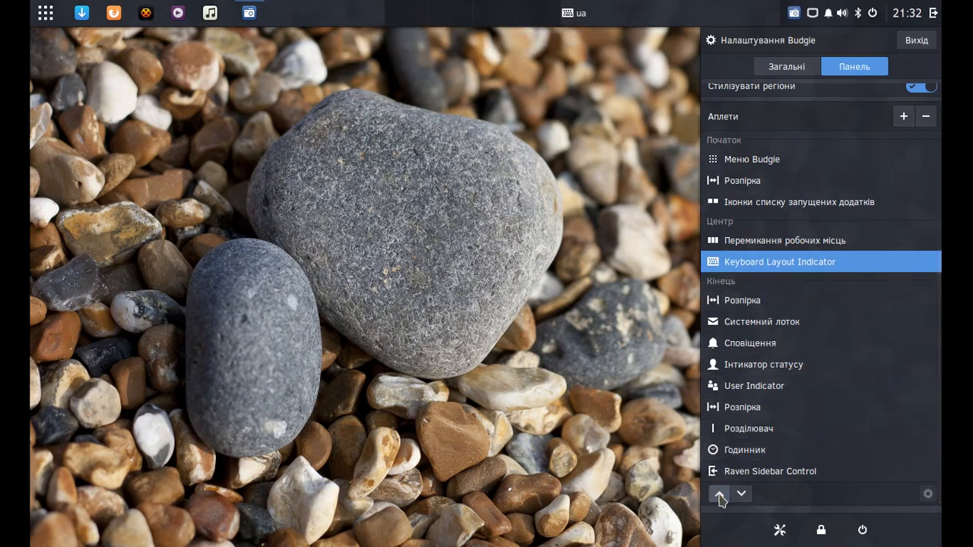
{"action": "left_click", "coordinate": [741, 494]}
Move the workspace switcher applet up into the panel's start section and remove it from the panel.
{"action": "left_click", "coordinate": [769, 245]}
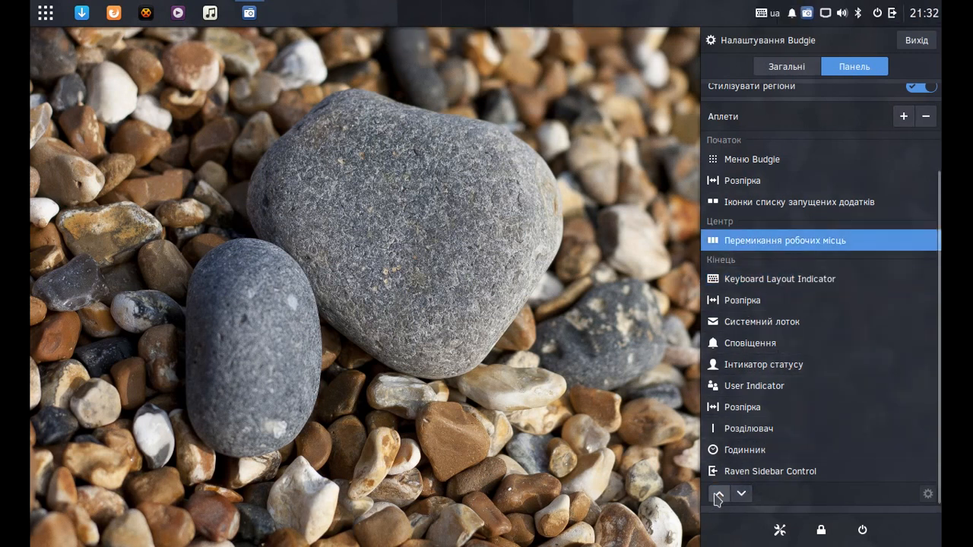
{"action": "left_click", "coordinate": [719, 494]}
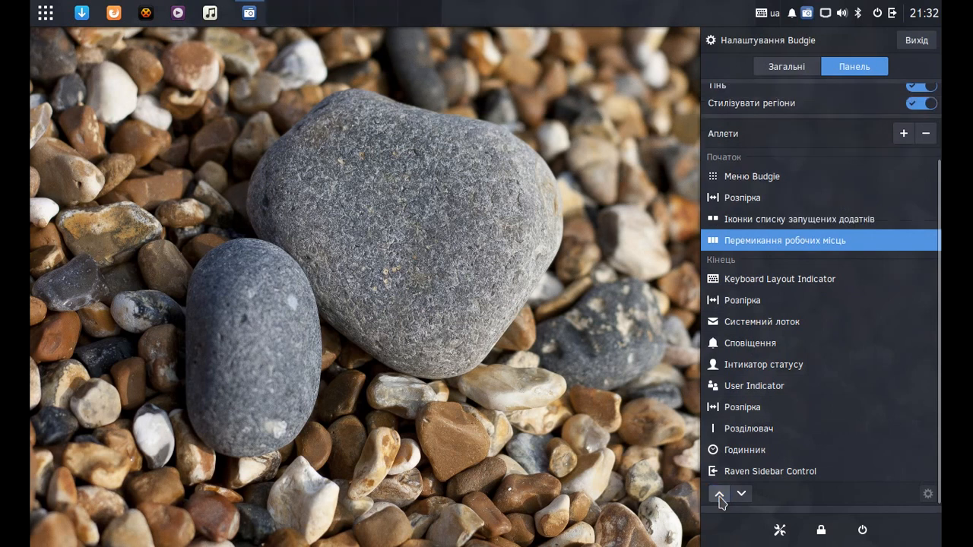
{"action": "left_click", "coordinate": [926, 135]}
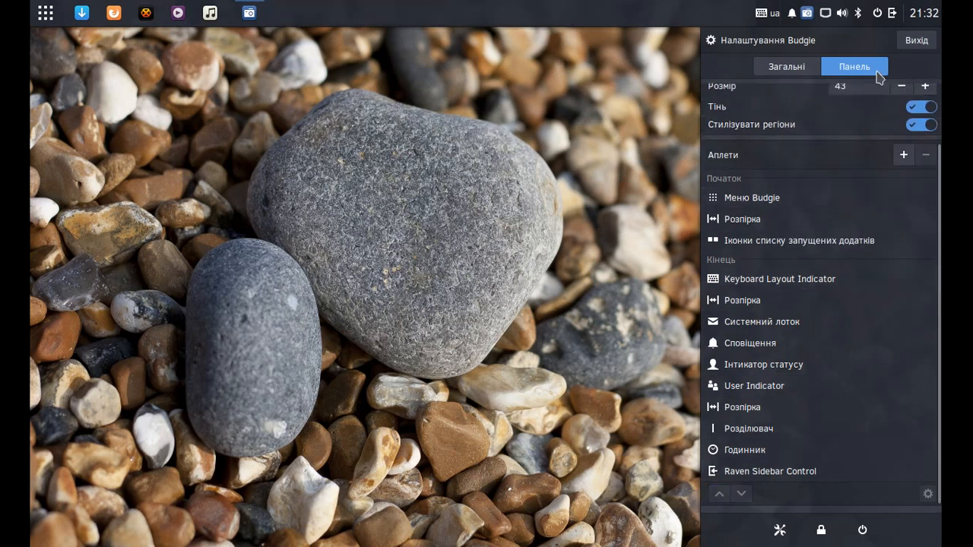
Return to the general Budgie settings, leave them for the sidebar's applets view and close the sidebar.
{"action": "left_click", "coordinate": [812, 65]}
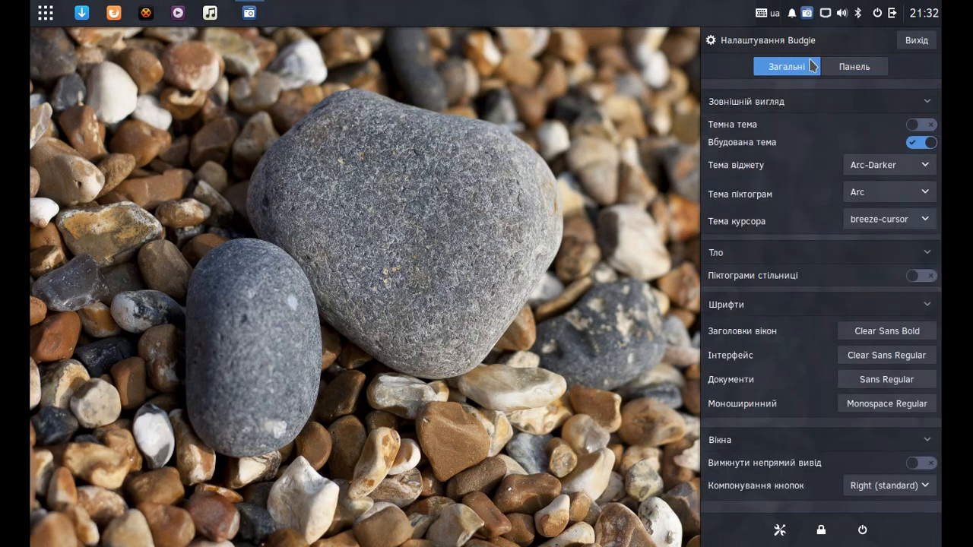
{"action": "left_click", "coordinate": [915, 41]}
{"action": "left_click", "coordinate": [777, 42]}
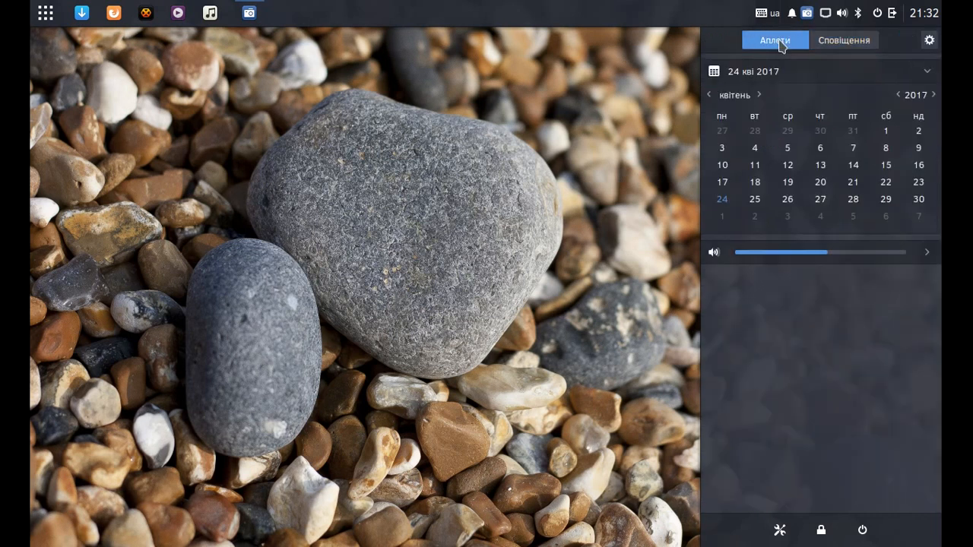
{"action": "left_click", "coordinate": [656, 89]}
Look over the session and power options and switch the keyboard layout to us.
{"action": "left_click", "coordinate": [878, 13]}
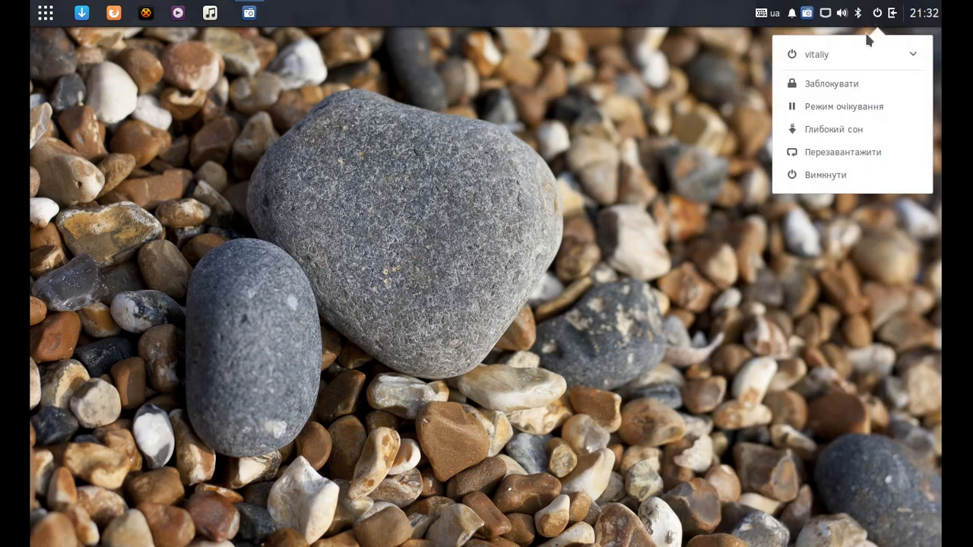
{"action": "left_click", "coordinate": [802, 177]}
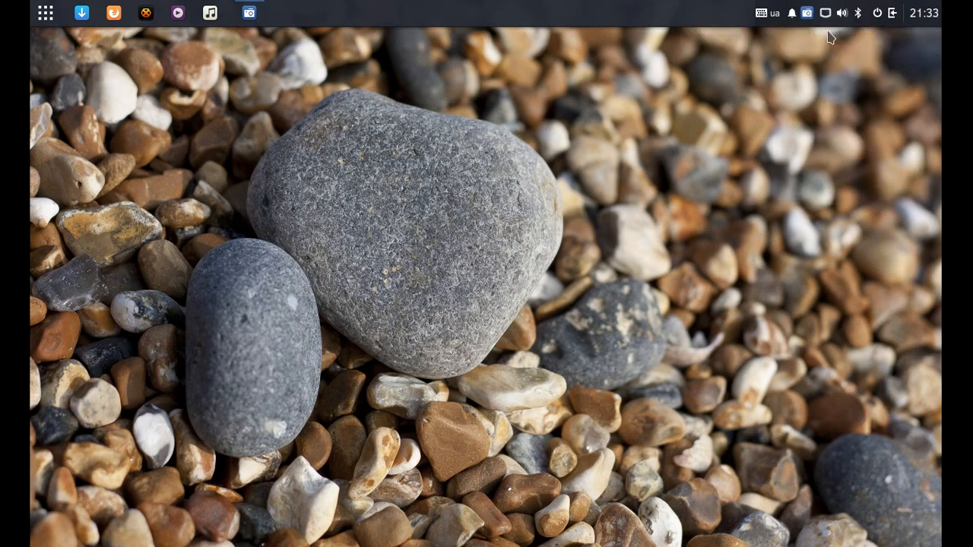
{"action": "left_click", "coordinate": [768, 17]}
{"action": "left_click", "coordinate": [766, 59]}
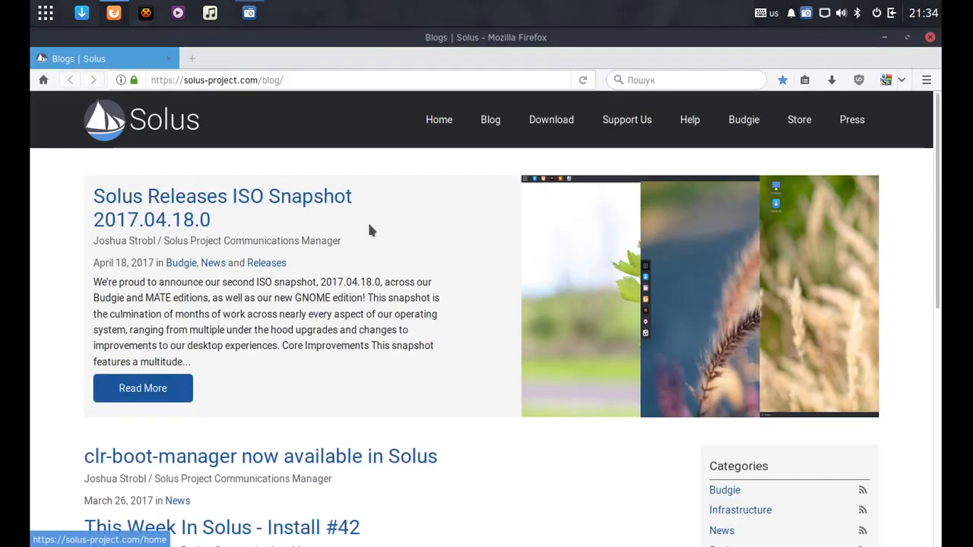
Look at the bookmarks menu in Firefox and open the full Solus Releases ISO Snapshot 2017.04.18.0 article.
{"action": "left_click", "coordinate": [806, 82]}
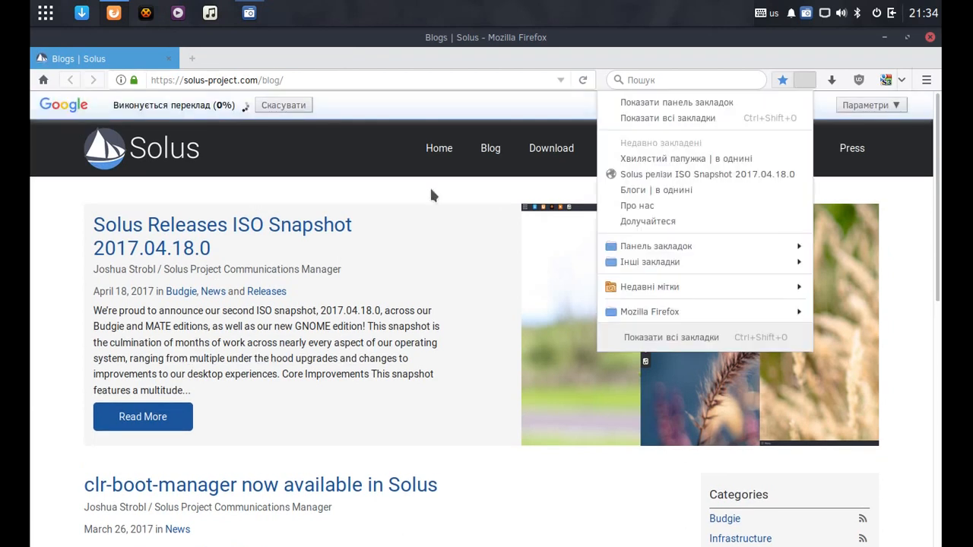
{"action": "left_click", "coordinate": [449, 236]}
{"action": "left_click", "coordinate": [138, 419]}
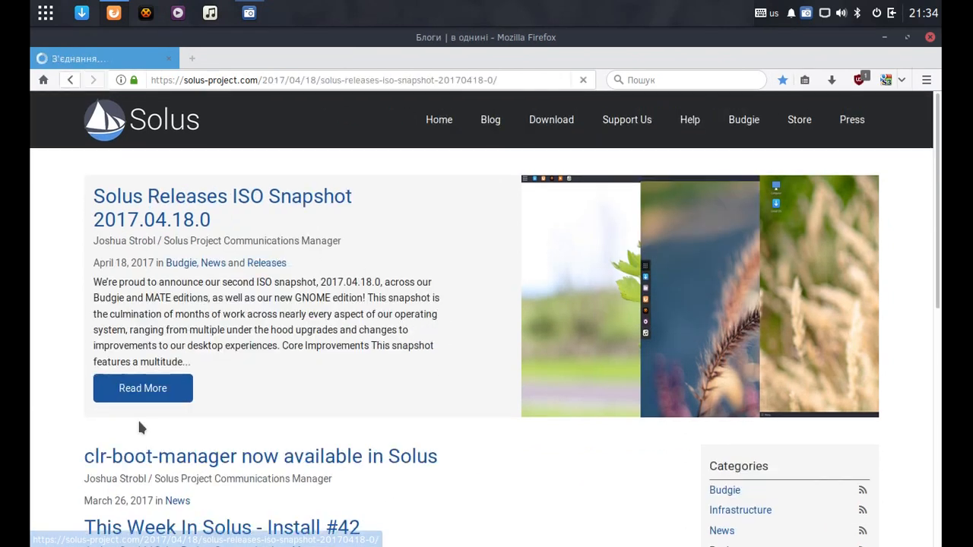
Skim the beginning of the snapshot release article and show its Ukrainian translation in reader view.
{"action": "scroll", "coordinate": [505, 355], "scroll_direction": "down", "scroll_amount": 1}
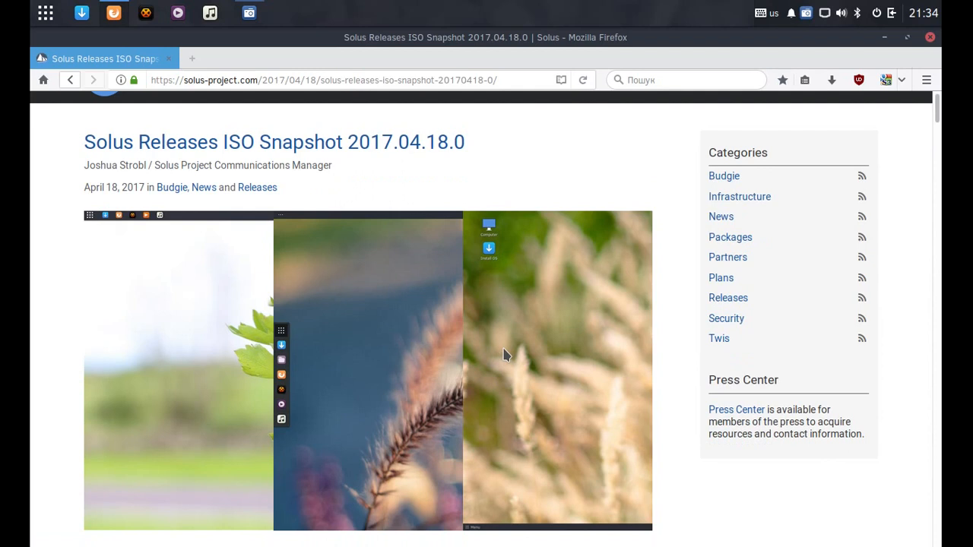
{"action": "scroll", "coordinate": [622, 357], "scroll_direction": "down", "scroll_amount": 2}
{"action": "scroll", "coordinate": [619, 354], "scroll_direction": "up", "scroll_amount": 3}
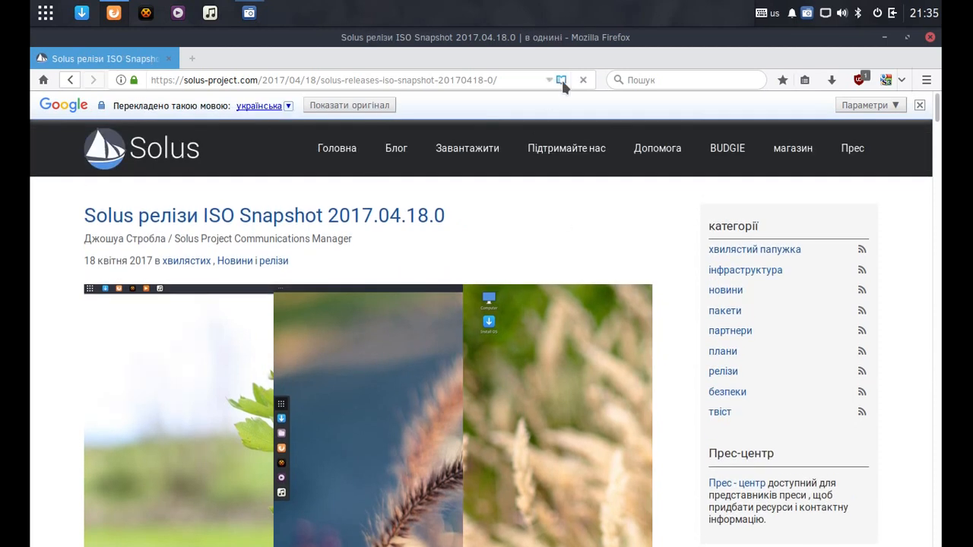
{"action": "left_click", "coordinate": [562, 81]}
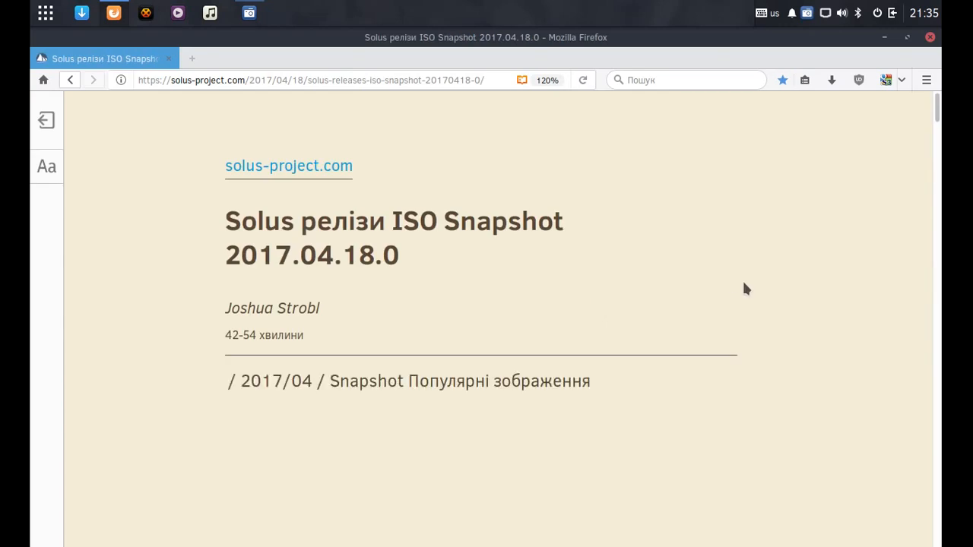
Read through the translated release notes, examining the Budgie, GNOME, package list and boot management sections.
{"action": "scroll", "coordinate": [769, 291], "scroll_direction": "down", "scroll_amount": 10}
{"action": "scroll", "coordinate": [770, 296], "scroll_direction": "down", "scroll_amount": 20}
{"action": "scroll", "coordinate": [823, 326], "scroll_direction": "down", "scroll_amount": 3}
{"action": "scroll", "coordinate": [824, 326], "scroll_direction": "up", "scroll_amount": 3}
{"action": "scroll", "coordinate": [823, 325], "scroll_direction": "down", "scroll_amount": 3}
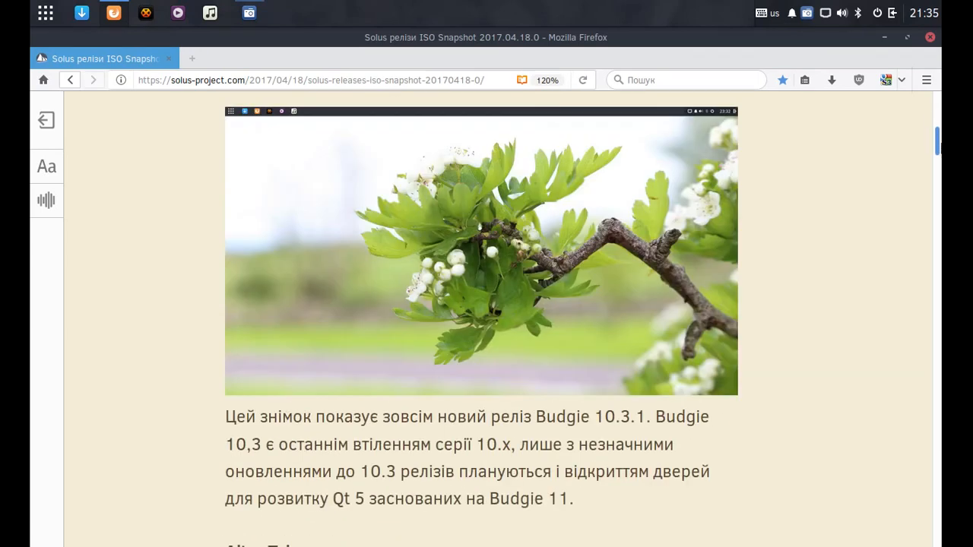
{"action": "scroll", "coordinate": [843, 287], "scroll_direction": "down", "scroll_amount": 15}
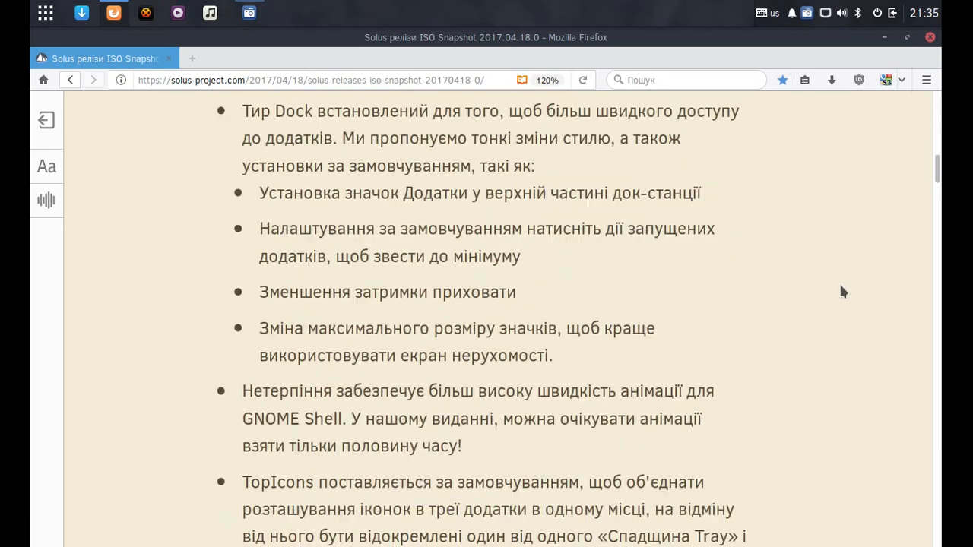
{"action": "scroll", "coordinate": [843, 292], "scroll_direction": "down", "scroll_amount": 15}
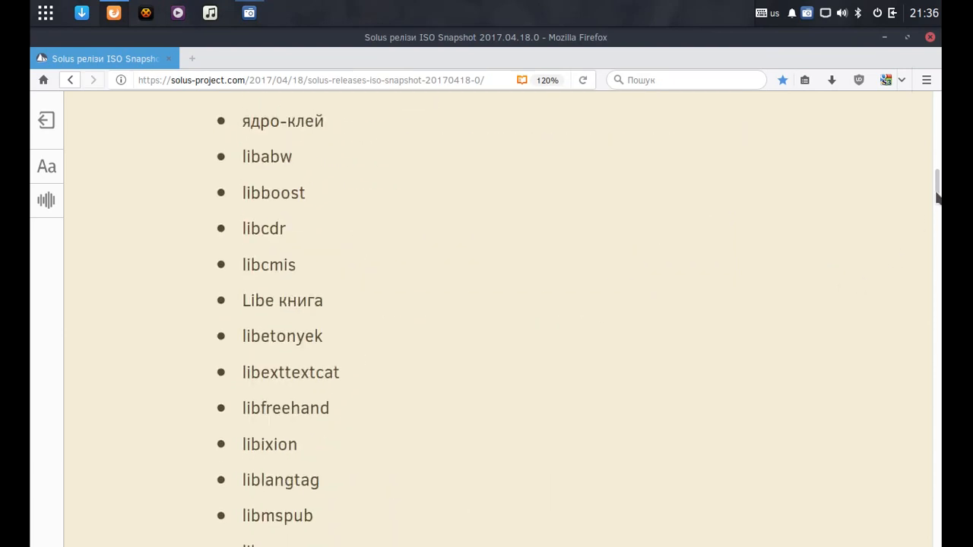
{"action": "left_click_drag", "start_coordinate": [938, 188], "coordinate": [938, 116]}
{"action": "scroll", "coordinate": [906, 271], "scroll_direction": "down", "scroll_amount": 15}
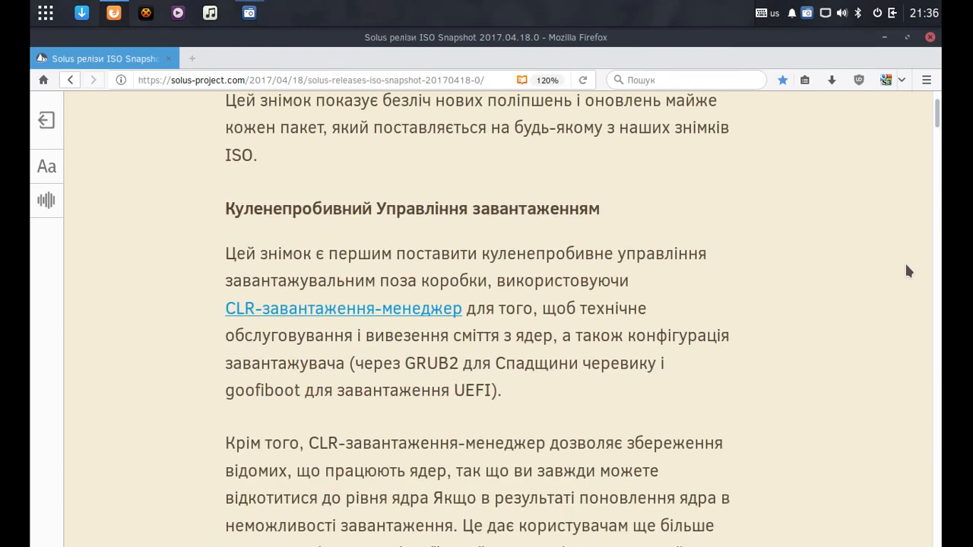
{"action": "scroll", "coordinate": [906, 267], "scroll_direction": "down", "scroll_amount": 20}
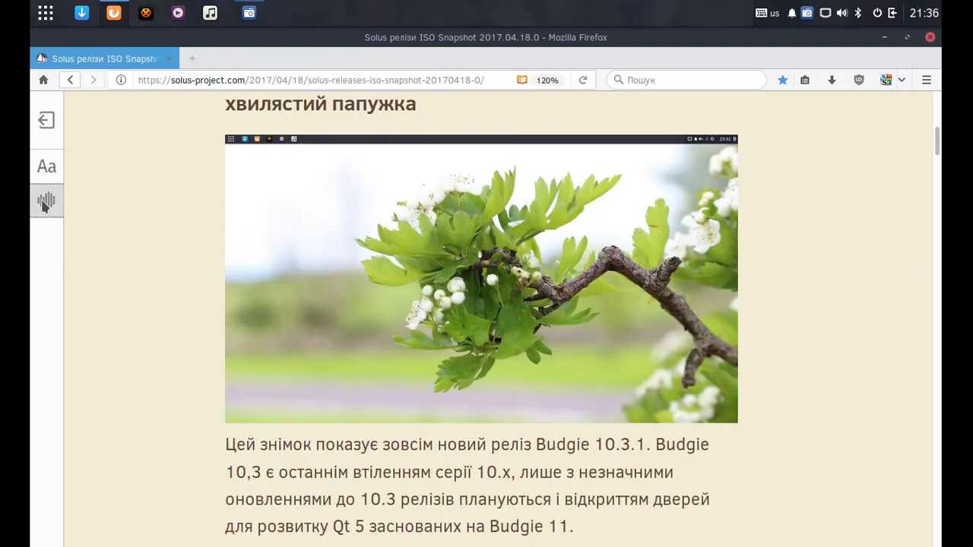
Read the translated Budgie 10.3 notes on Alt + Tab, the Clock Applet, the Run Dialog and media artwork.
{"action": "scroll", "coordinate": [848, 396], "scroll_direction": "down", "scroll_amount": 5}
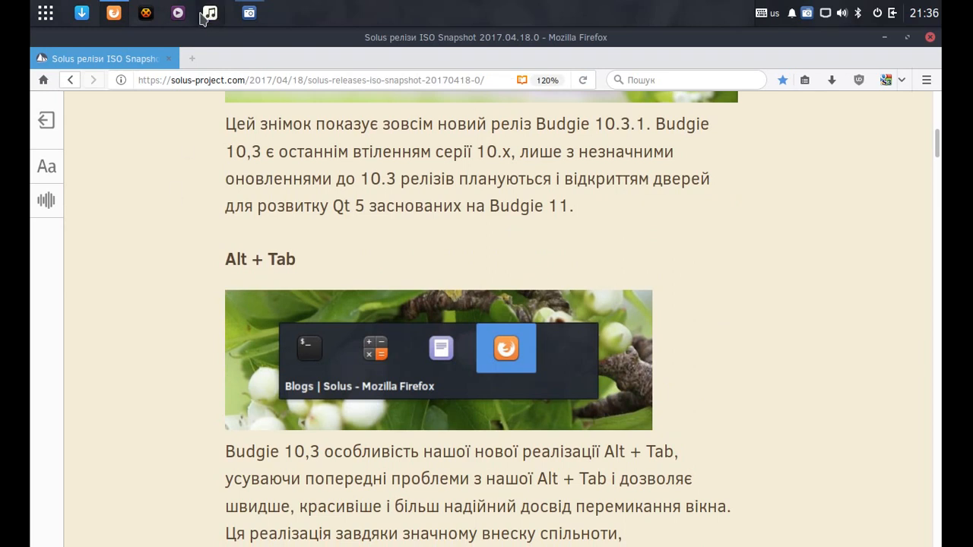
{"action": "scroll", "coordinate": [771, 318], "scroll_direction": "down", "scroll_amount": 5}
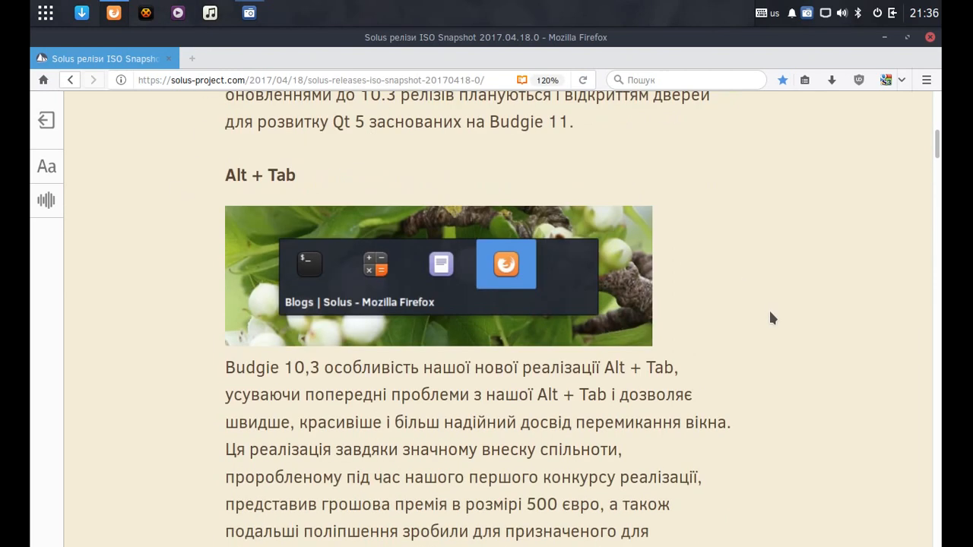
{"action": "scroll", "coordinate": [771, 318], "scroll_direction": "down", "scroll_amount": 5}
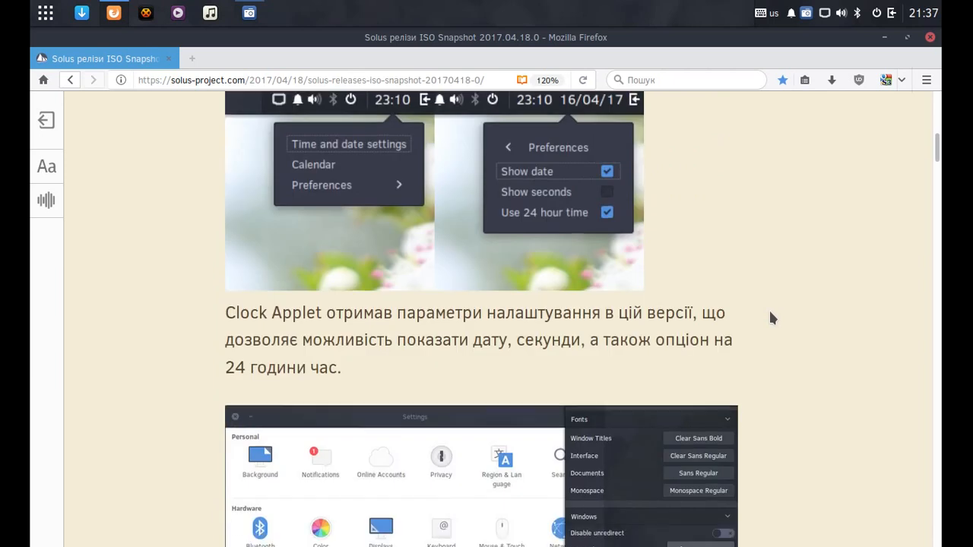
{"action": "scroll", "coordinate": [772, 318], "scroll_direction": "down", "scroll_amount": 8}
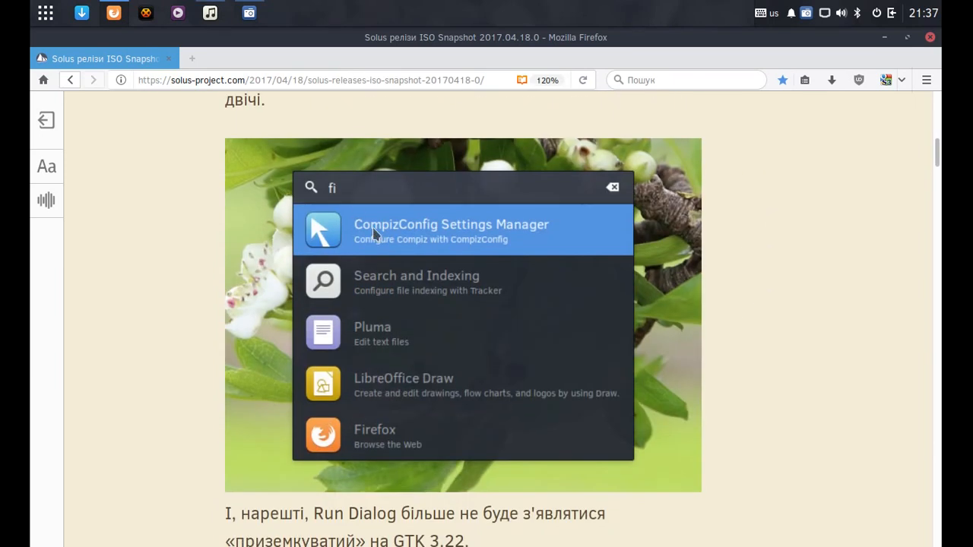
{"action": "scroll", "coordinate": [745, 314], "scroll_direction": "down", "scroll_amount": 6}
{"action": "scroll", "coordinate": [745, 313], "scroll_direction": "down", "scroll_amount": 10}
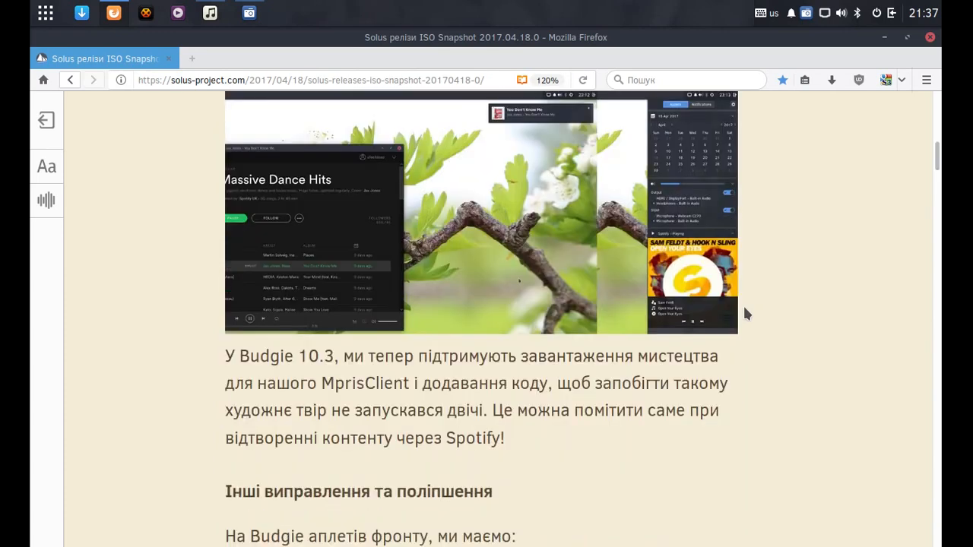
{"action": "scroll", "coordinate": [165, 279], "scroll_direction": "up", "scroll_amount": 15}
{"action": "scroll", "coordinate": [174, 281], "scroll_direction": "up", "scroll_amount": 15}
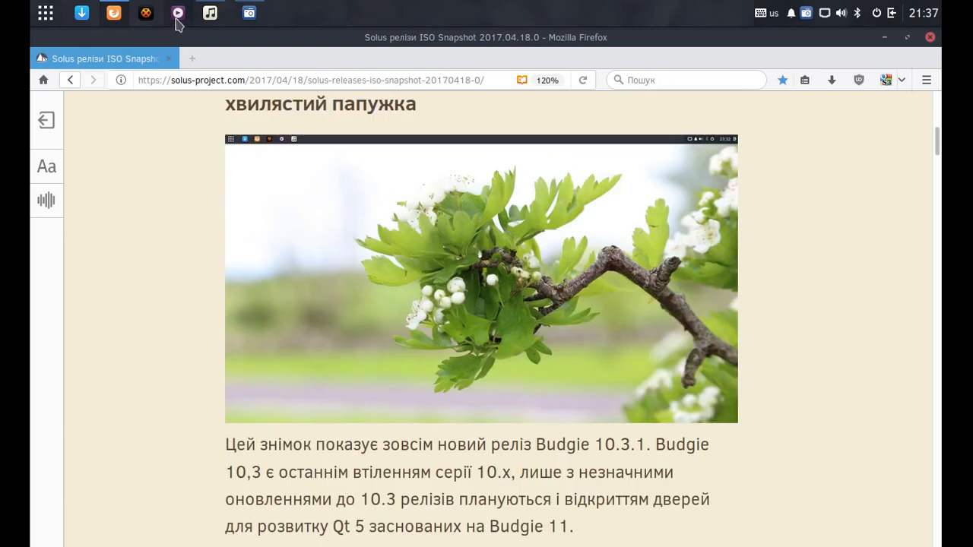
Restore the maximized Firefox window to a smaller size, shift it aside and switch to GNOME MPV.
{"action": "left_click", "coordinate": [907, 37]}
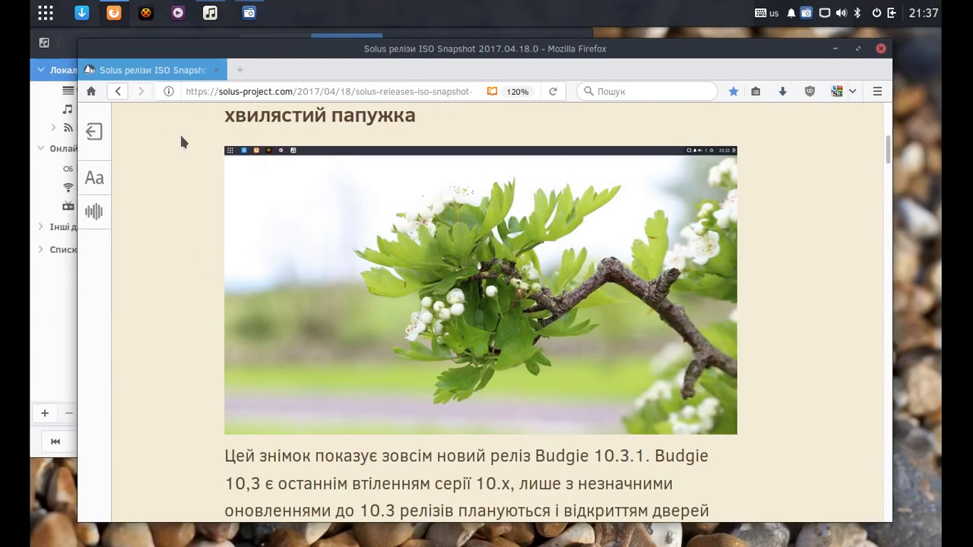
{"action": "left_click_drag", "start_coordinate": [628, 49], "coordinate": [667, 44]}
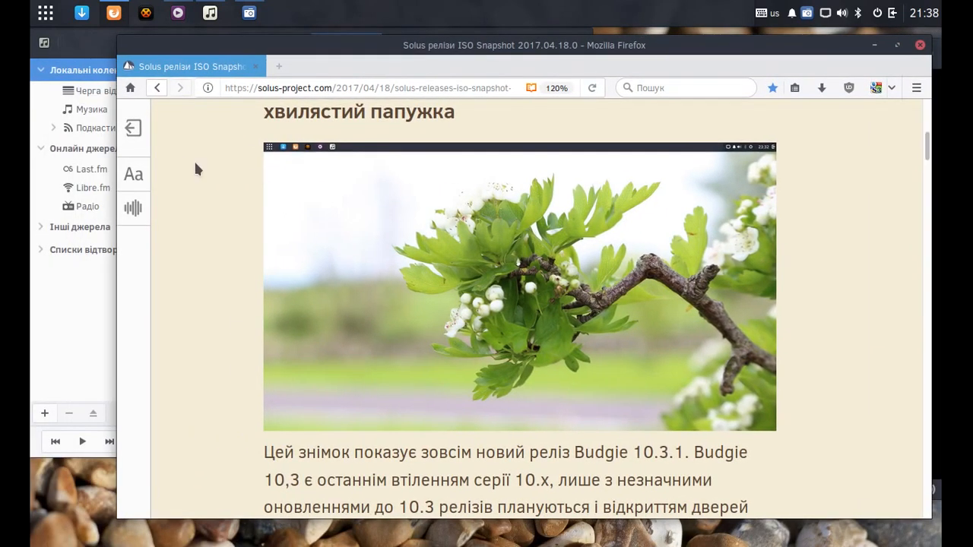
{"action": "key", "text": "alt+Tab"}
{"action": "key", "text": "alt+Tab"}
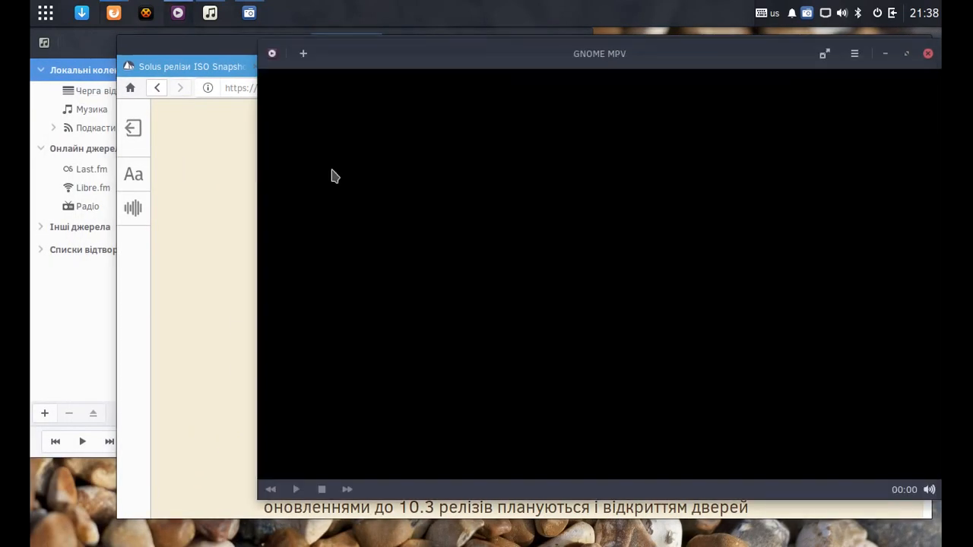
Look over the general preferences of GNOME MPV, cancel them and check the player's main menu.
{"action": "left_click", "coordinate": [272, 53]}
{"action": "left_click", "coordinate": [296, 101]}
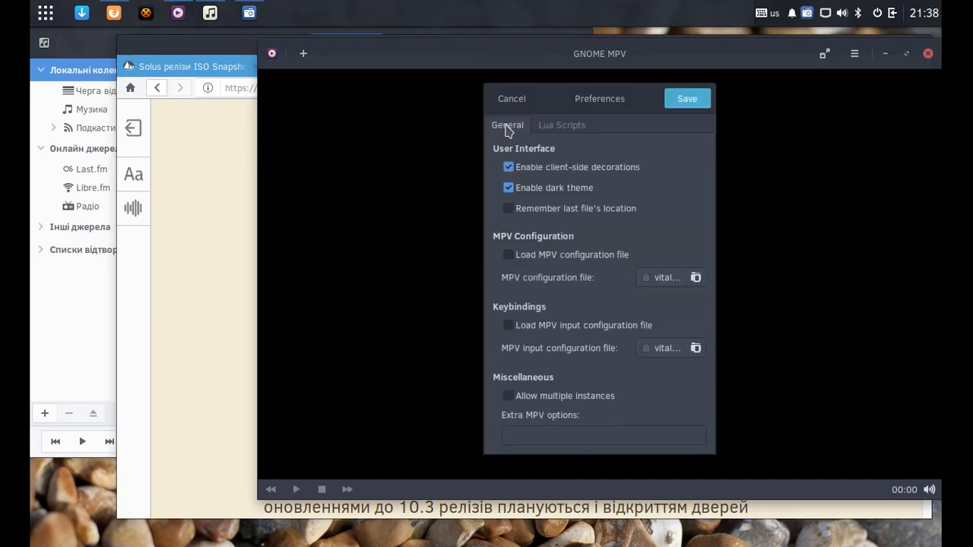
{"action": "left_click", "coordinate": [510, 100]}
{"action": "left_click", "coordinate": [855, 53]}
{"action": "left_click", "coordinate": [534, 226]}
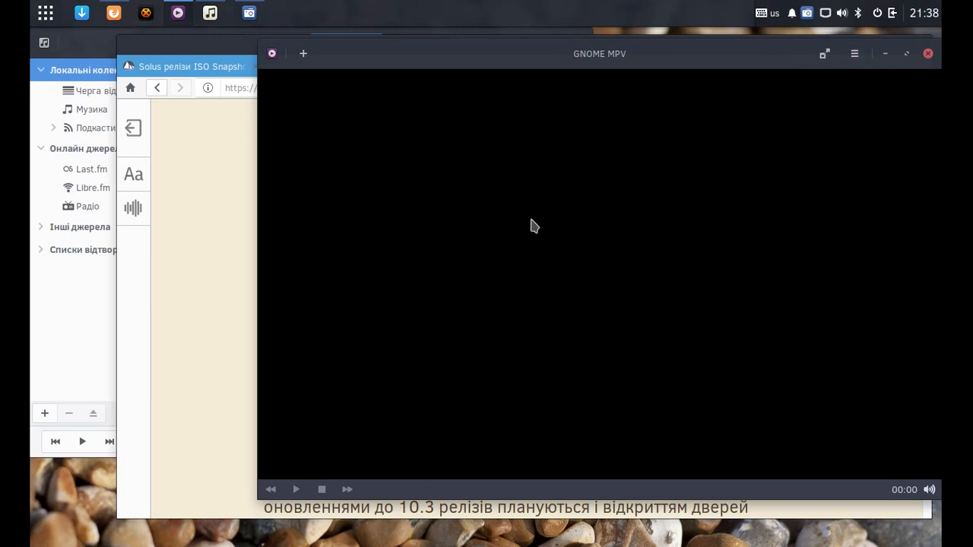
Switch to Rhythmbox and show its library in the songs view (Композиції).
{"action": "key", "text": "alt+Tab"}
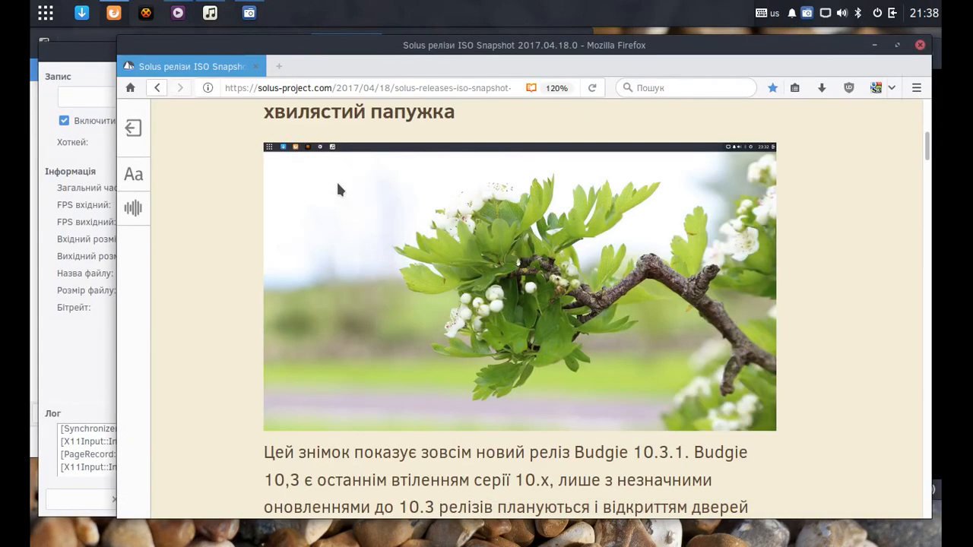
{"action": "key", "text": "alt+Tab"}
{"action": "key", "text": "alt+Tab"}
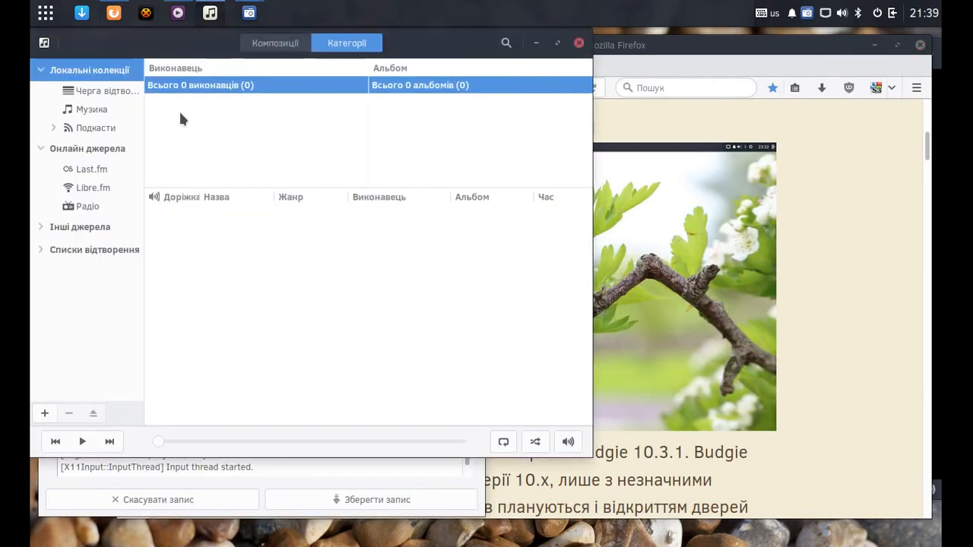
{"action": "left_click", "coordinate": [275, 42]}
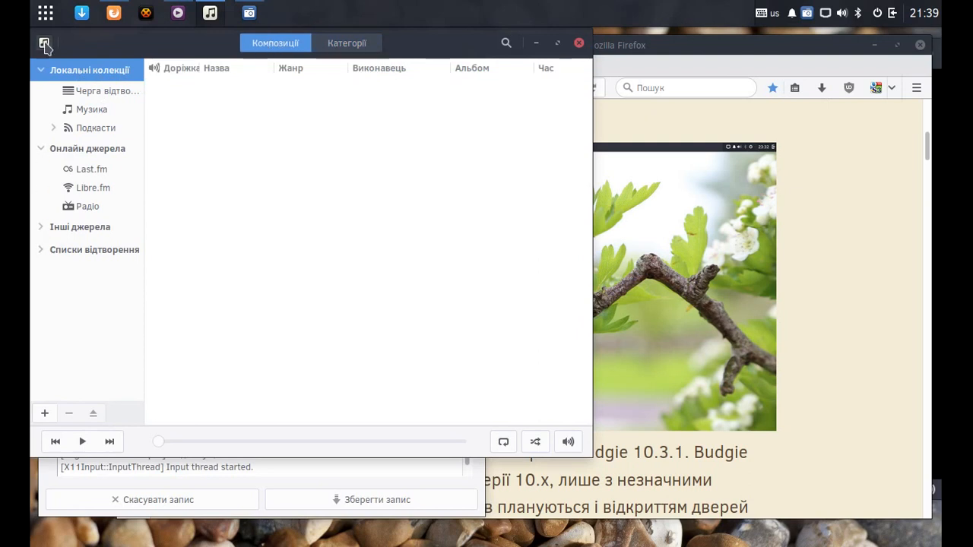
Look through the general, playback, music and podcast pages of the Rhythmbox preferences and close them.
{"action": "left_click", "coordinate": [44, 44]}
{"action": "left_click", "coordinate": [70, 160]}
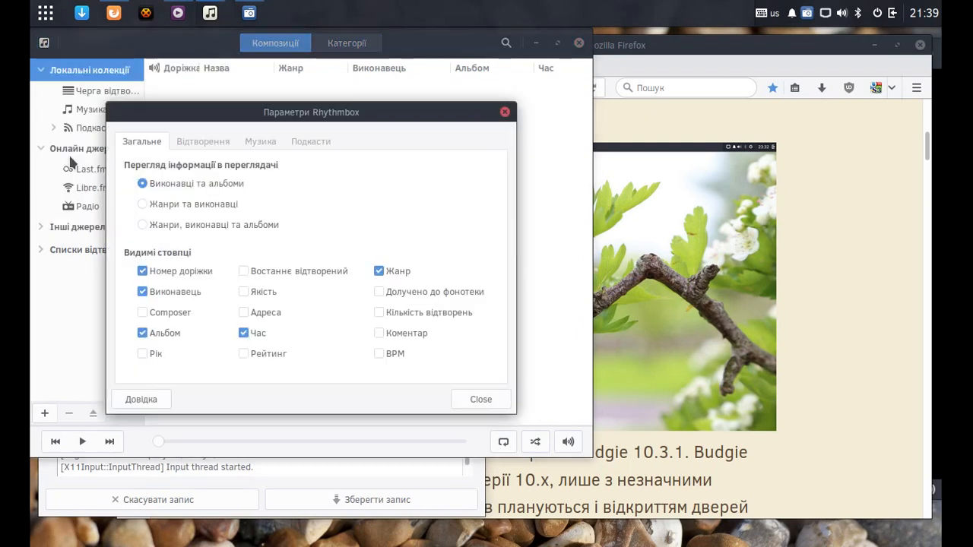
{"action": "left_click", "coordinate": [200, 141]}
{"action": "left_click", "coordinate": [263, 142]}
{"action": "left_click", "coordinate": [310, 141]}
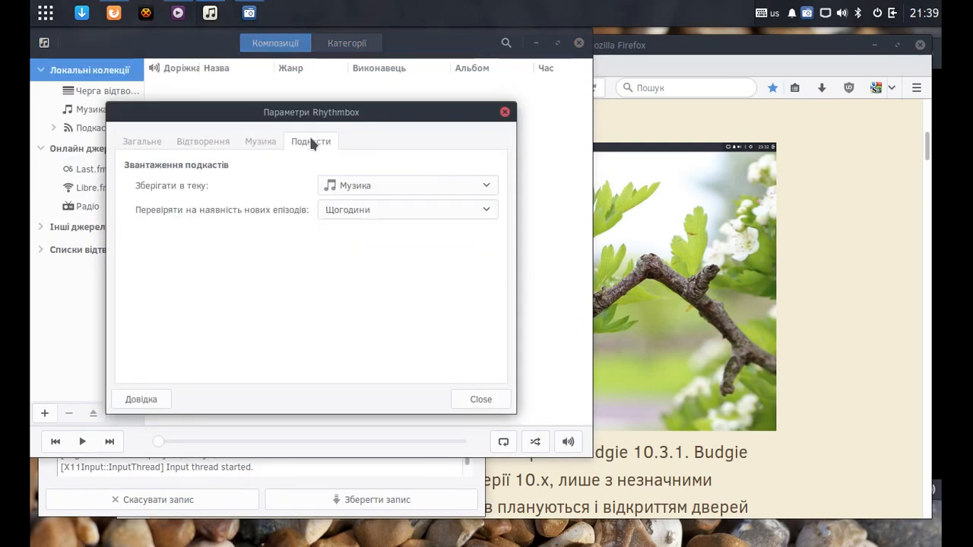
{"action": "left_click", "coordinate": [482, 399]}
Expand the other sources in Rhythmbox, show the radio stations, and put the screen recorder window away.
{"action": "left_click", "coordinate": [44, 230]}
{"action": "left_click", "coordinate": [39, 268]}
{"action": "left_click", "coordinate": [40, 269]}
{"action": "left_click", "coordinate": [87, 207]}
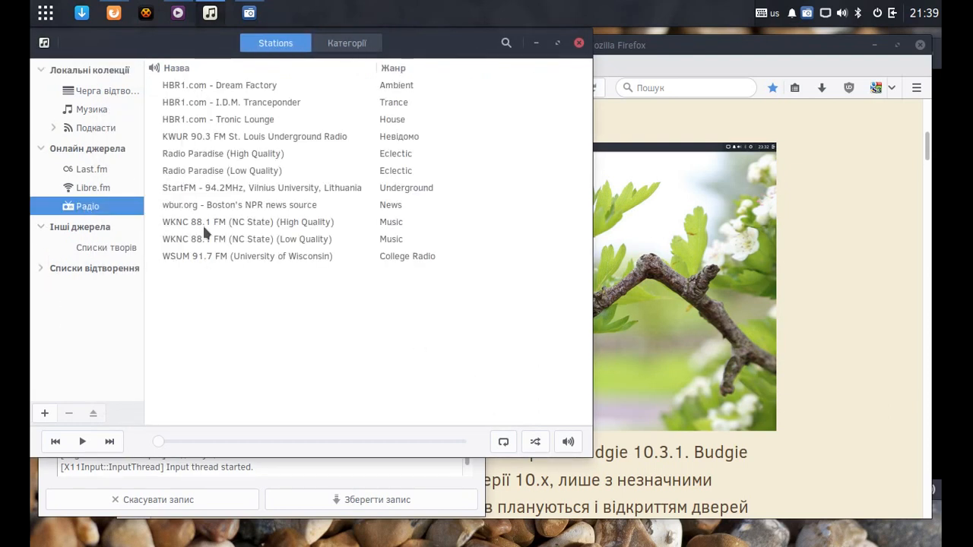
{"action": "key", "text": "alt+Tab"}
{"action": "left_click", "coordinate": [427, 58]}
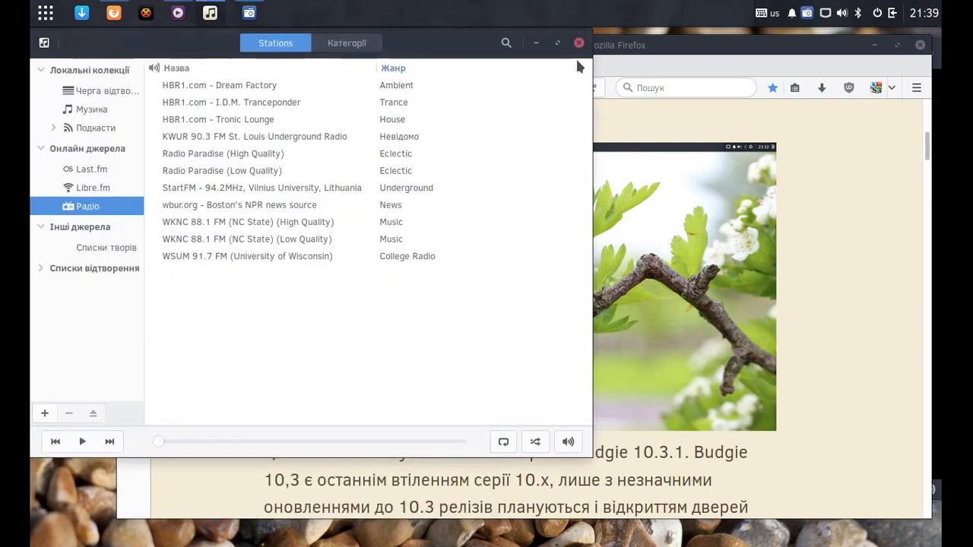
Reposition the Firefox window and take the snapshot release article out of reader view.
{"action": "left_click_drag", "start_coordinate": [601, 45], "coordinate": [544, 50]}
{"action": "left_click", "coordinate": [878, 92]}
{"action": "left_click", "coordinate": [490, 89]}
Look at the help options in Firefox's main menu and return to the release article.
{"action": "left_click", "coordinate": [878, 92]}
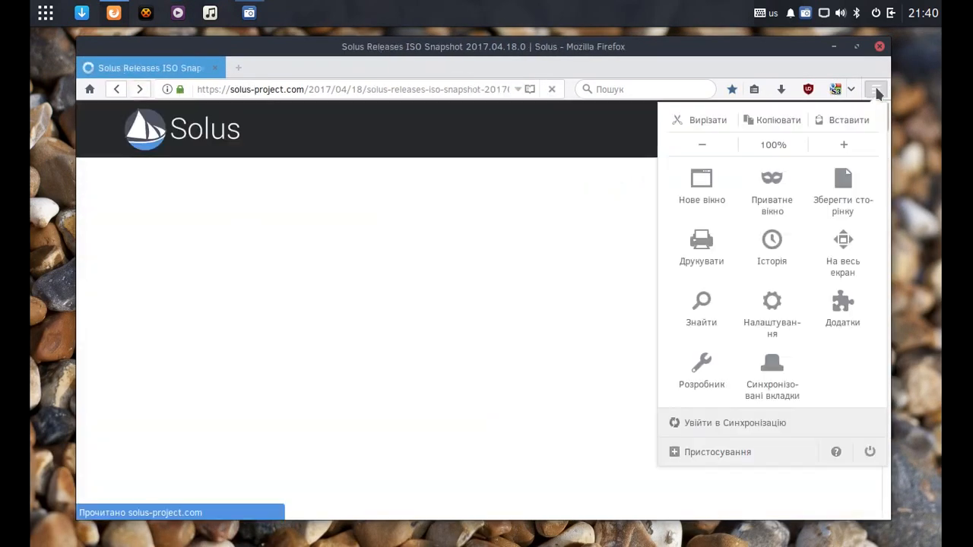
{"action": "left_click", "coordinate": [835, 452]}
{"action": "left_click", "coordinate": [730, 274]}
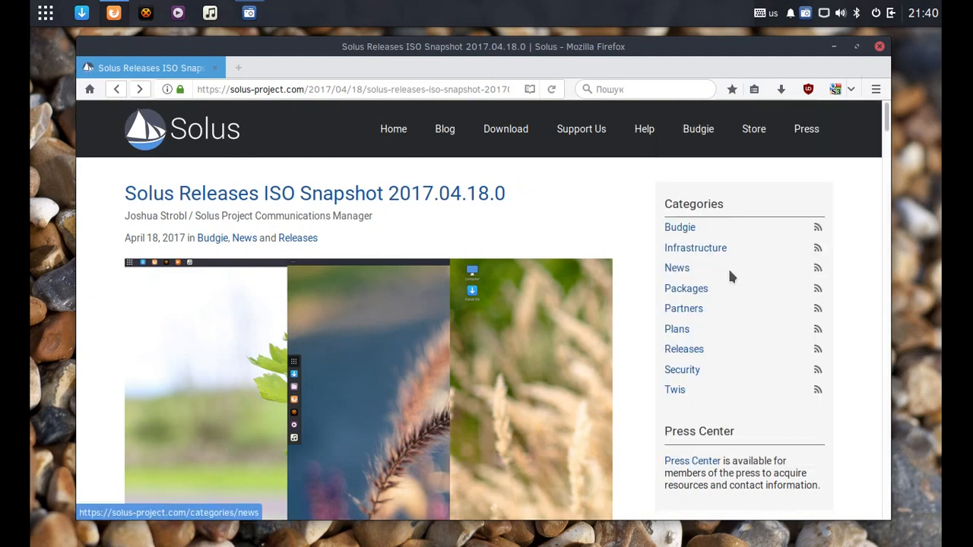
{"action": "left_click", "coordinate": [724, 169]}
Open the Firefox add-ons manager and look through the installed themes and language packs.
{"action": "left_click", "coordinate": [877, 91]}
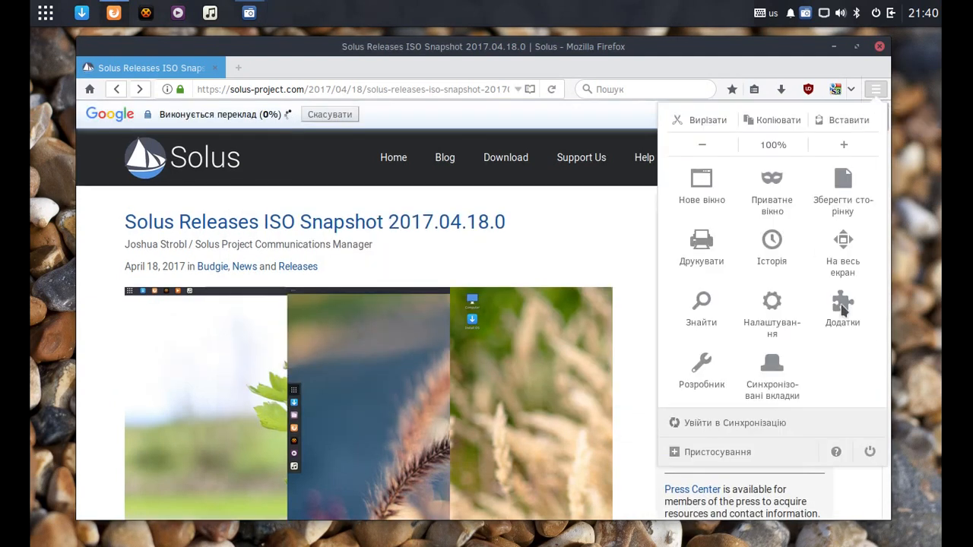
{"action": "left_click", "coordinate": [842, 312]}
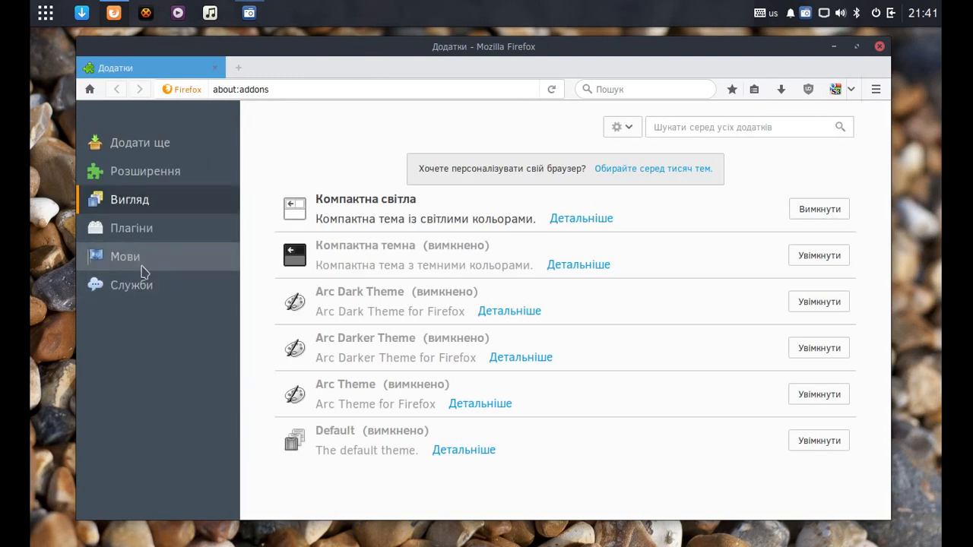
{"action": "left_click", "coordinate": [141, 266]}
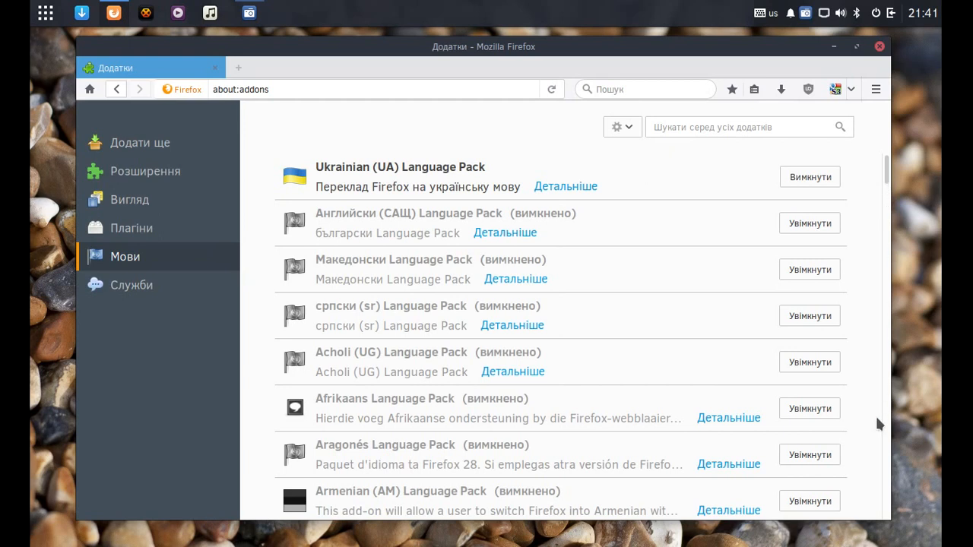
{"action": "scroll", "coordinate": [865, 225], "scroll_direction": "down", "scroll_amount": 20}
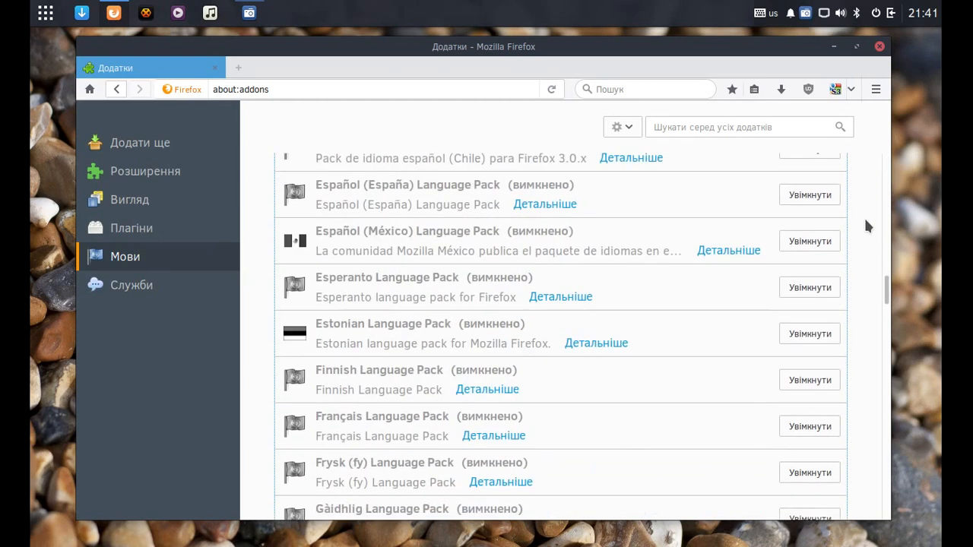
{"action": "scroll", "coordinate": [865, 226], "scroll_direction": "down", "scroll_amount": 10}
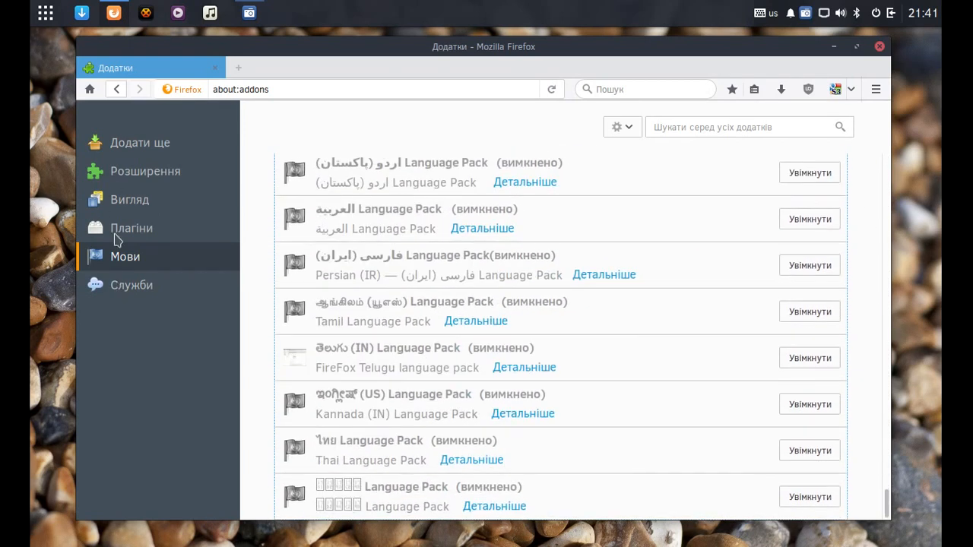
Check the activation options of the OpenH264 plugin and return to the list of themes.
{"action": "left_click", "coordinate": [126, 230]}
{"action": "left_click", "coordinate": [832, 206]}
{"action": "left_click", "coordinate": [832, 207]}
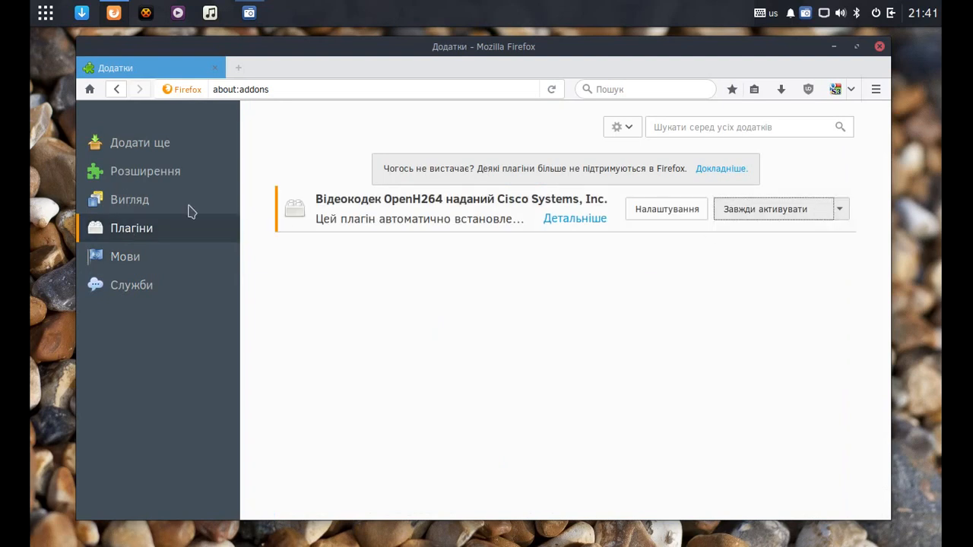
{"action": "left_click", "coordinate": [130, 200]}
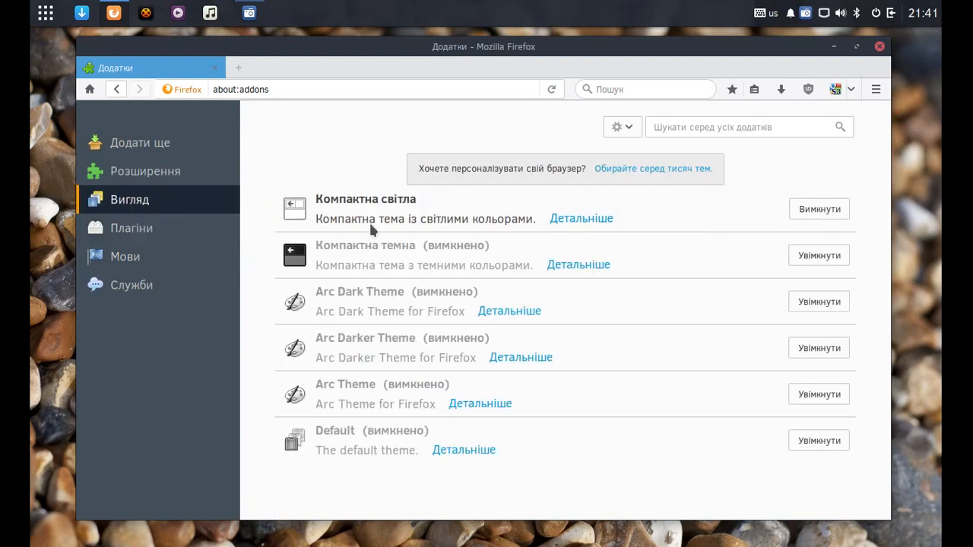
View the extensions and recommended add-ons pages, and open the Mozilla site for browsing more add-ons.
{"action": "left_click", "coordinate": [139, 171]}
{"action": "left_click", "coordinate": [134, 147]}
{"action": "left_click_drag", "start_coordinate": [885, 421], "coordinate": [885, 507]}
{"action": "left_click", "coordinate": [554, 470]}
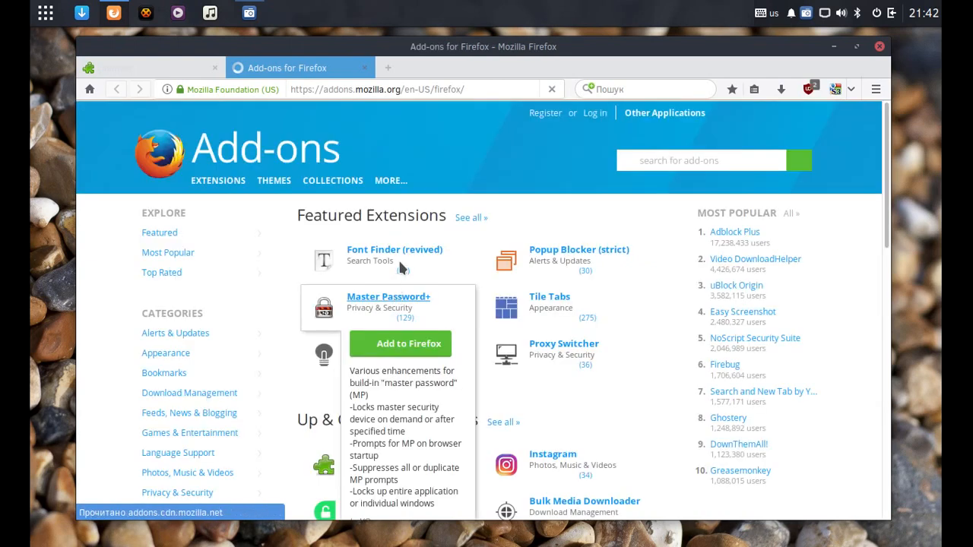
Skim the featured extensions, themes and collections on the add-ons site and switch its language to Українська.
{"action": "scroll", "coordinate": [274, 299], "scroll_direction": "down", "scroll_amount": 6}
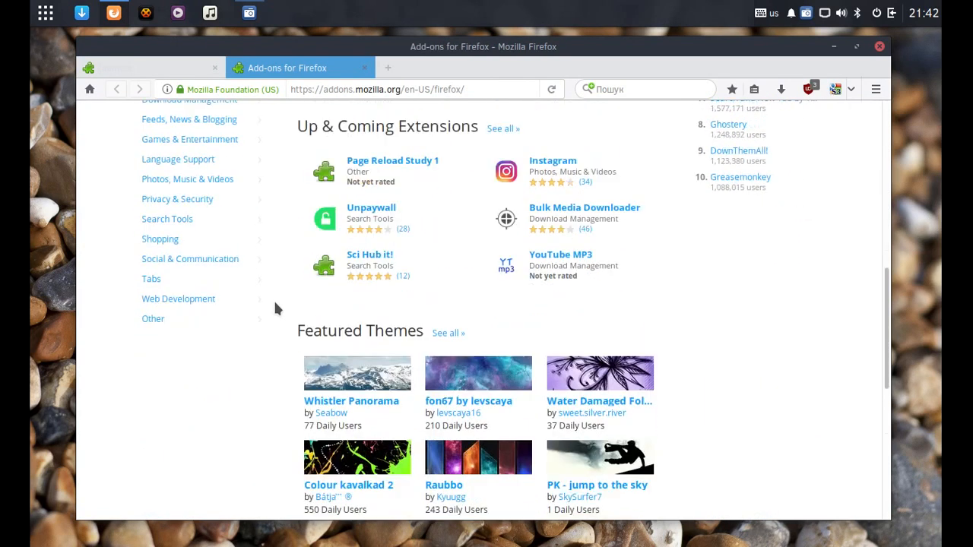
{"action": "scroll", "coordinate": [276, 308], "scroll_direction": "down", "scroll_amount": 5}
{"action": "left_click", "coordinate": [814, 498]}
{"action": "scroll", "coordinate": [760, 448], "scroll_direction": "down", "scroll_amount": 5}
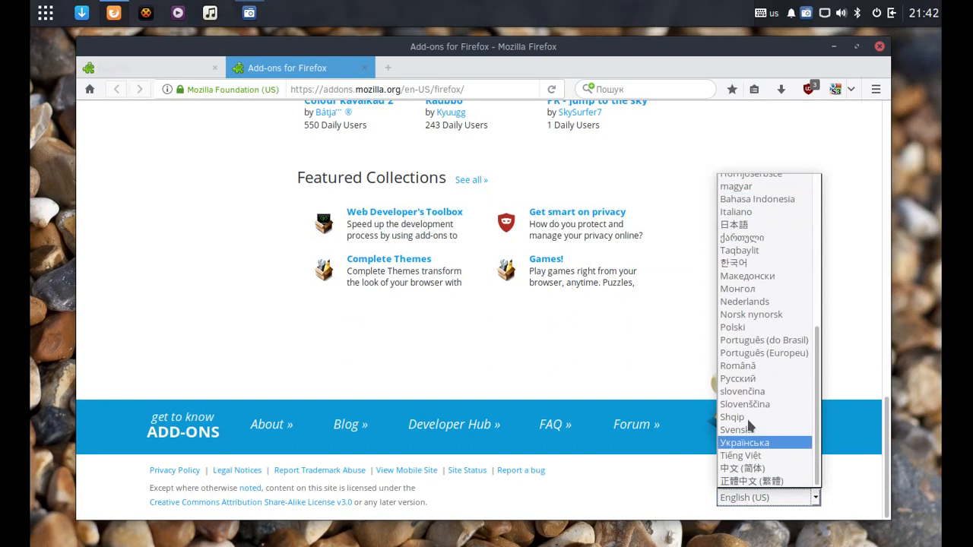
{"action": "left_click", "coordinate": [760, 442]}
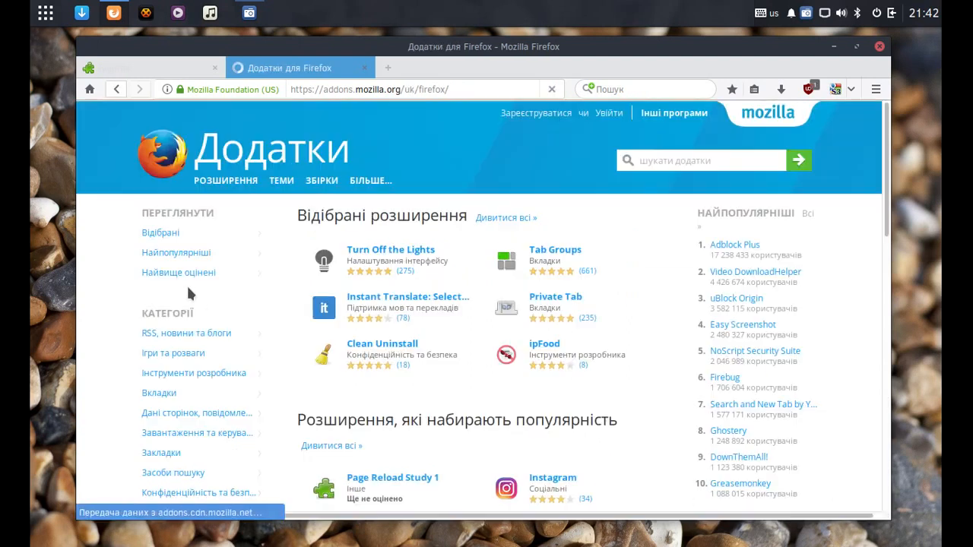
Skim the Ukrainian add-ons site, then replace it and the add-ons manager with one new blank tab.
{"action": "scroll", "coordinate": [278, 226], "scroll_direction": "down", "scroll_amount": 4}
{"action": "left_click", "coordinate": [364, 68]}
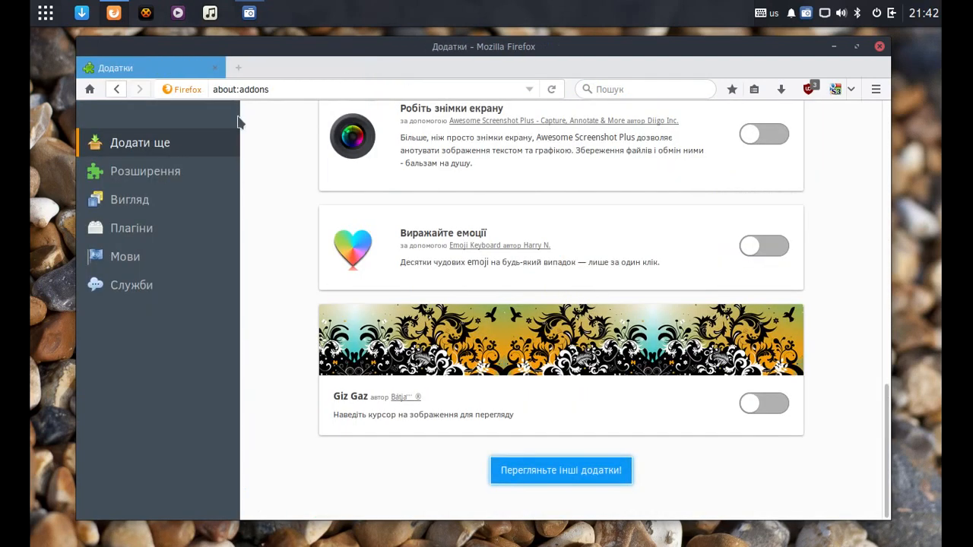
{"action": "left_click", "coordinate": [238, 68]}
{"action": "left_click", "coordinate": [214, 67]}
Open the bookmarked Solus Budgie page and skim its Ukrainian translation down to the Raven section.
{"action": "left_click", "coordinate": [754, 89]}
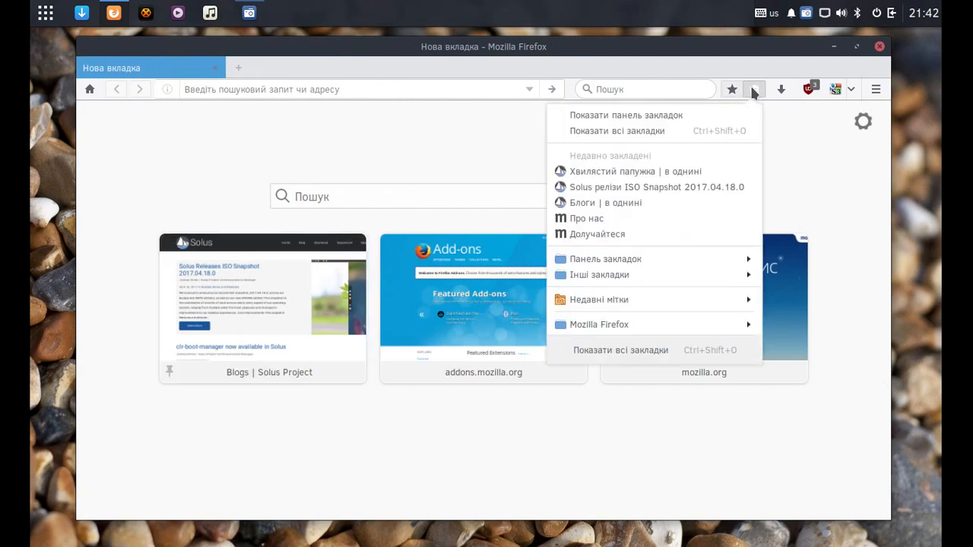
{"action": "mouse_move", "coordinate": [635, 279]}
{"action": "left_click", "coordinate": [404, 306]}
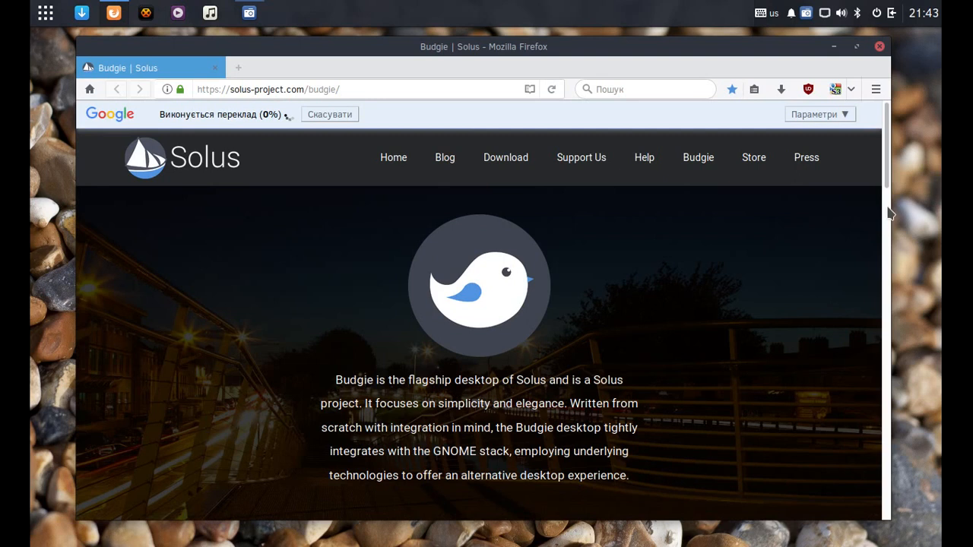
{"action": "scroll", "coordinate": [890, 213], "scroll_direction": "down", "scroll_amount": 10}
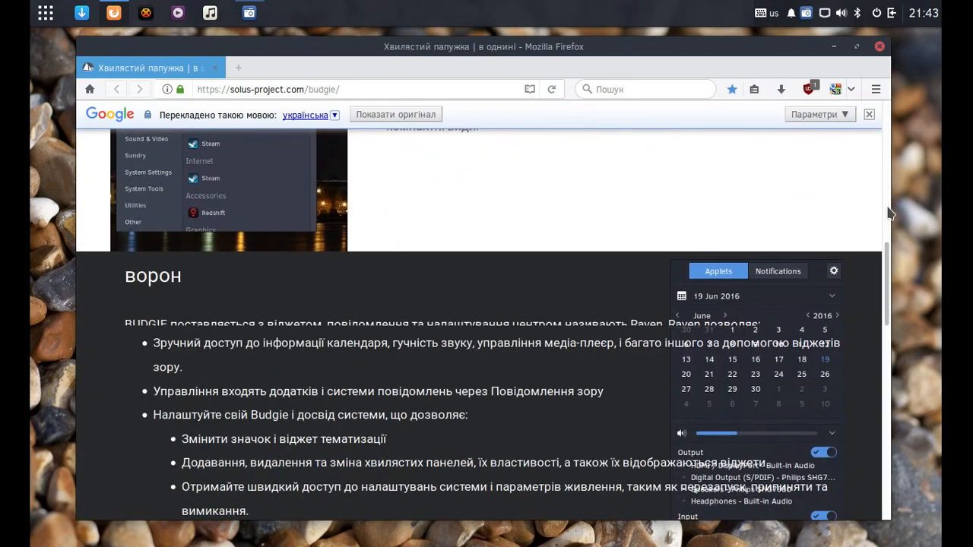
Skim the rest of the translated Budgie page from the Raven section to the footer, and close Firefox.
{"action": "scroll", "coordinate": [889, 213], "scroll_direction": "down", "scroll_amount": 1}
{"action": "scroll", "coordinate": [890, 213], "scroll_direction": "down", "scroll_amount": 8}
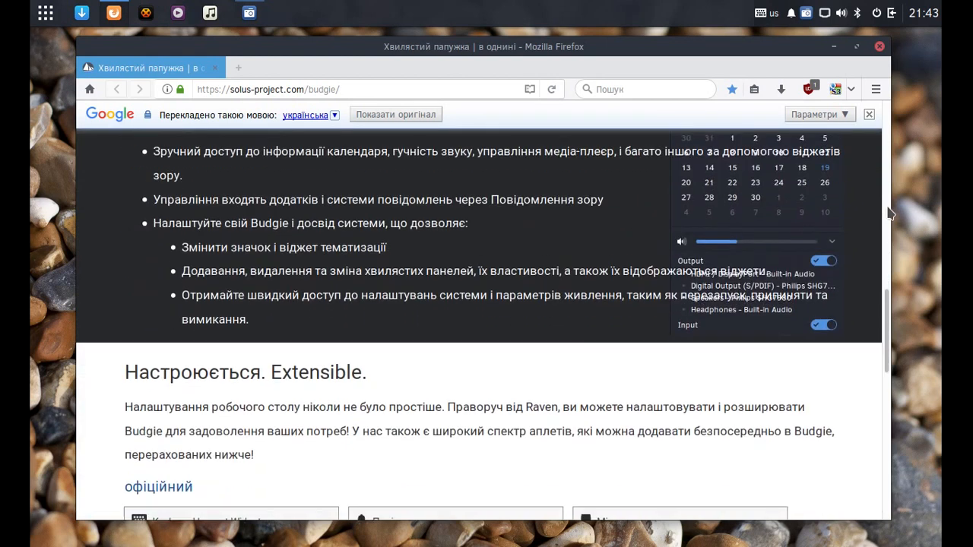
{"action": "scroll", "coordinate": [889, 213], "scroll_direction": "down", "scroll_amount": 7}
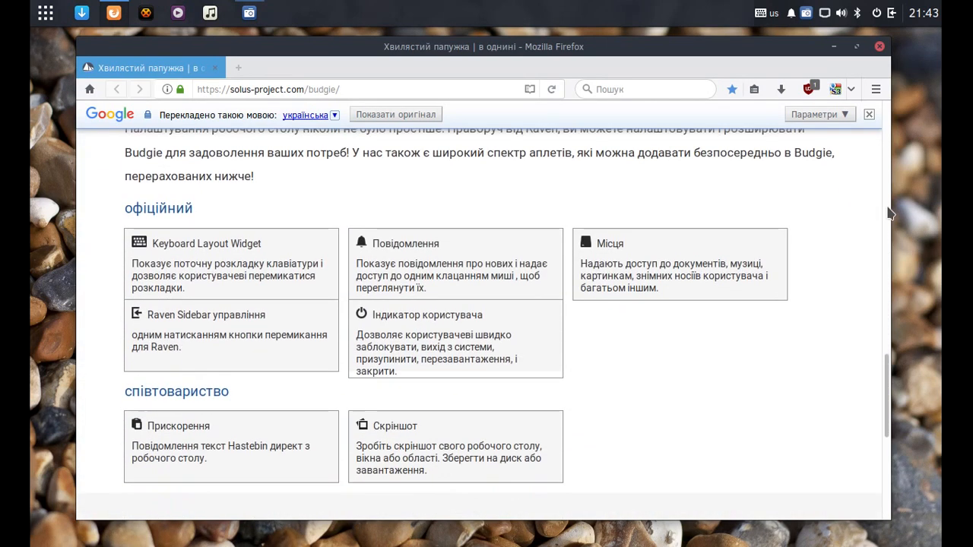
{"action": "scroll", "coordinate": [890, 213], "scroll_direction": "down", "scroll_amount": 3}
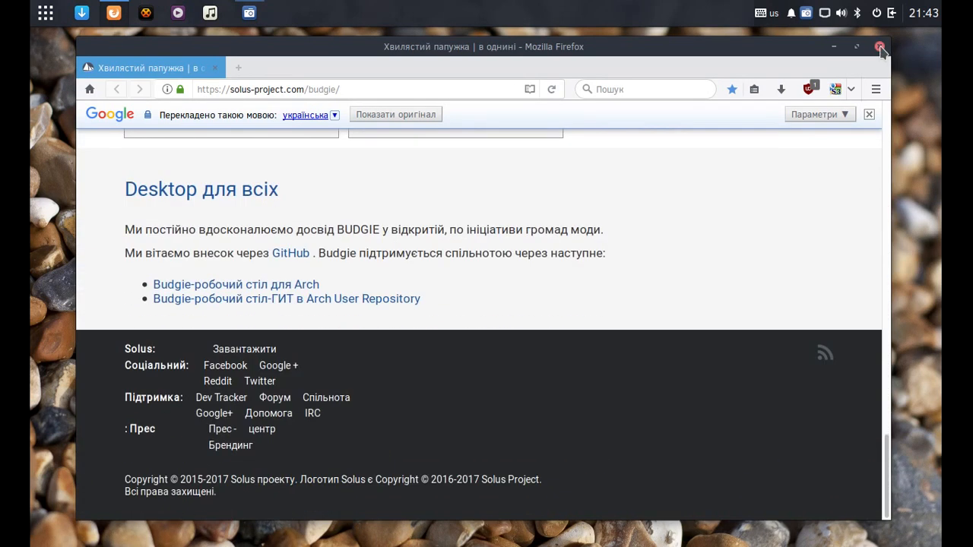
{"action": "left_click", "coordinate": [880, 48]}
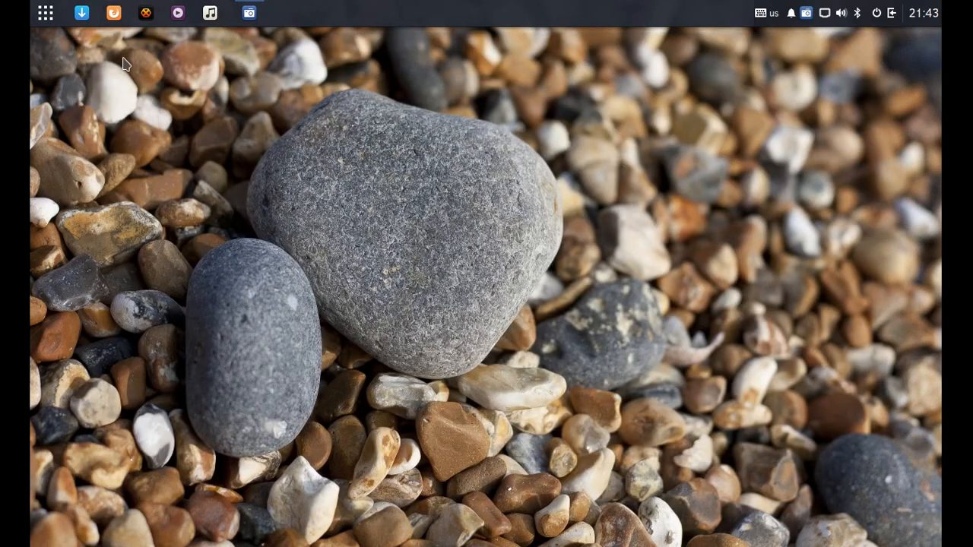
Open the LibreOffice start window from the Офіс application category.
{"action": "left_click", "coordinate": [45, 12]}
{"action": "left_click", "coordinate": [62, 199]}
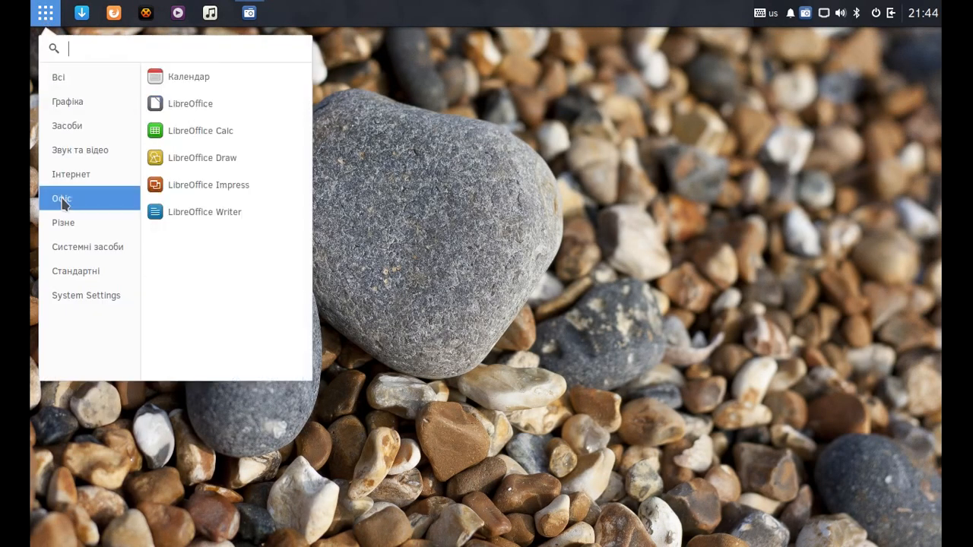
{"action": "left_click", "coordinate": [190, 104]}
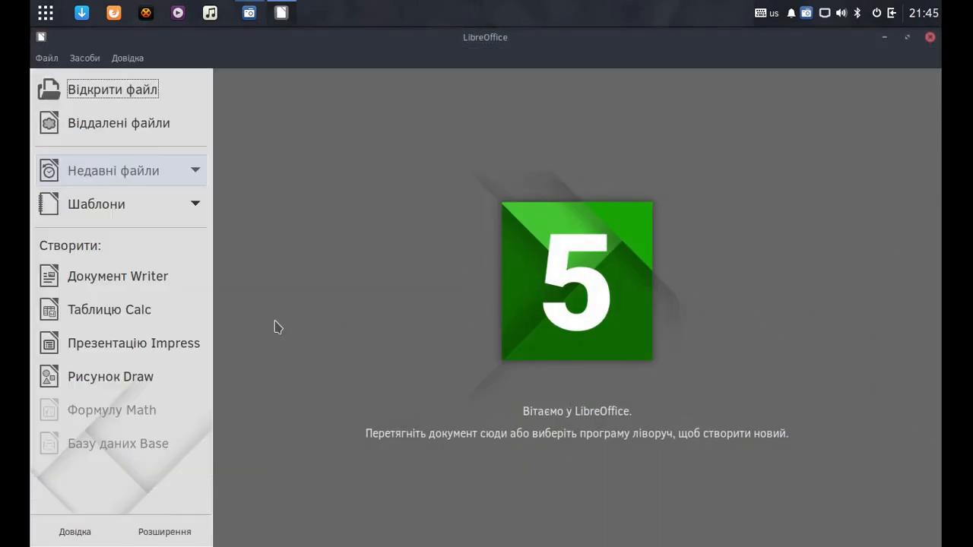
View the version and operating system details in LibreOffice's About window, open its credits, and close the window.
{"action": "left_click", "coordinate": [128, 58]}
{"action": "left_click", "coordinate": [417, 266]}
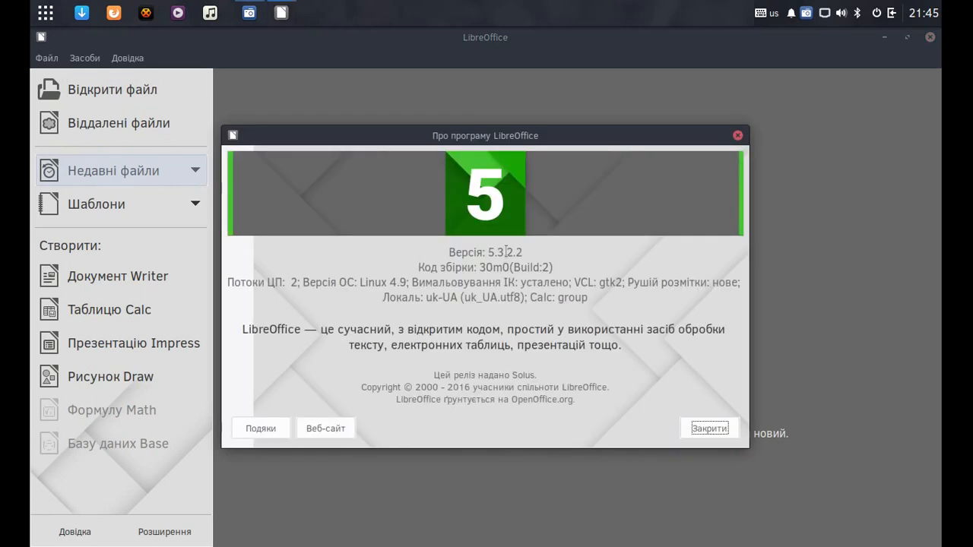
{"action": "left_click_drag", "start_coordinate": [533, 252], "coordinate": [412, 247]}
{"action": "left_click_drag", "start_coordinate": [357, 282], "coordinate": [523, 297]}
{"action": "left_click", "coordinate": [268, 428]}
{"action": "left_click", "coordinate": [720, 430]}
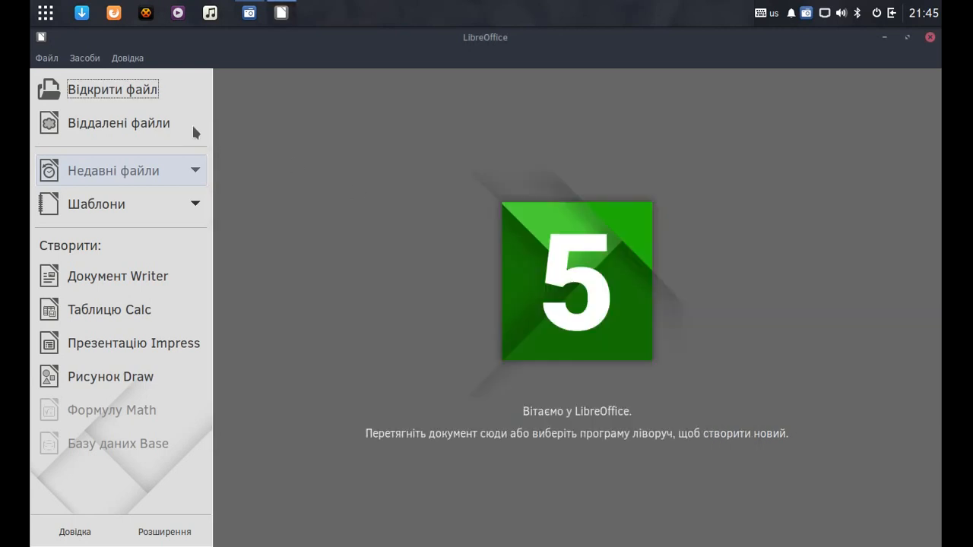
Create a new Writer document and close the blank Firefox window in front of it.
{"action": "left_click", "coordinate": [98, 277]}
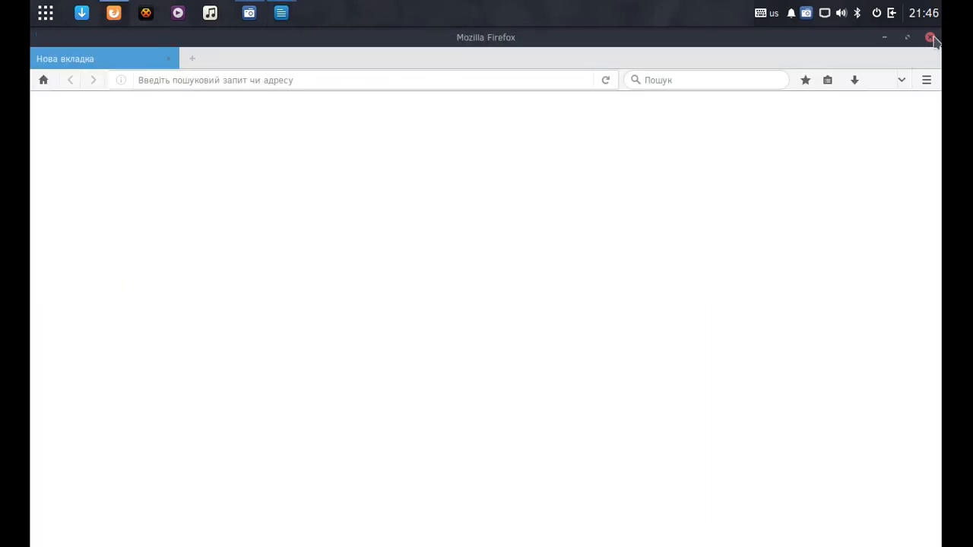
{"action": "left_click", "coordinate": [930, 37]}
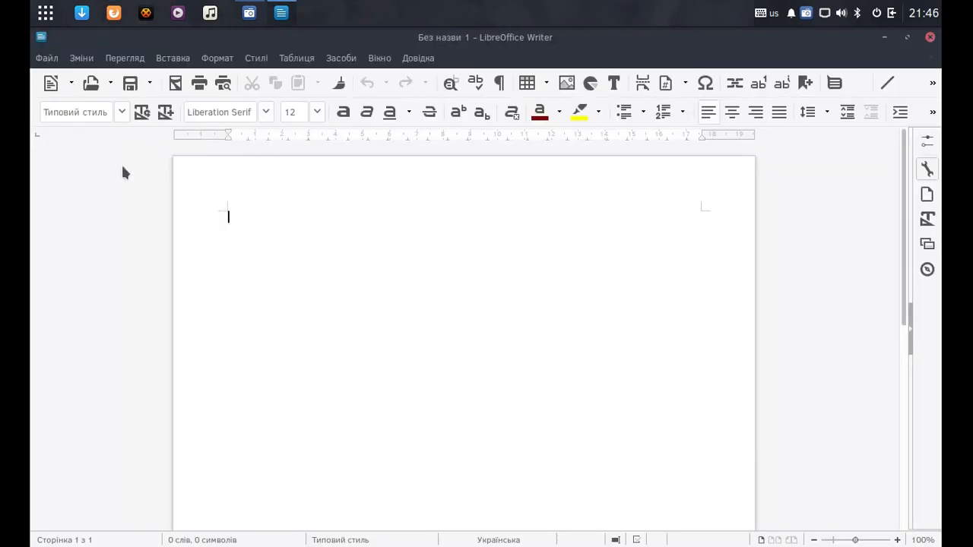
Skim Writer's font list and its menu commands, and close the empty document.
{"action": "left_click", "coordinate": [265, 113]}
{"action": "scroll", "coordinate": [272, 210], "scroll_direction": "down", "scroll_amount": 8}
{"action": "scroll", "coordinate": [270, 209], "scroll_direction": "down", "scroll_amount": 12}
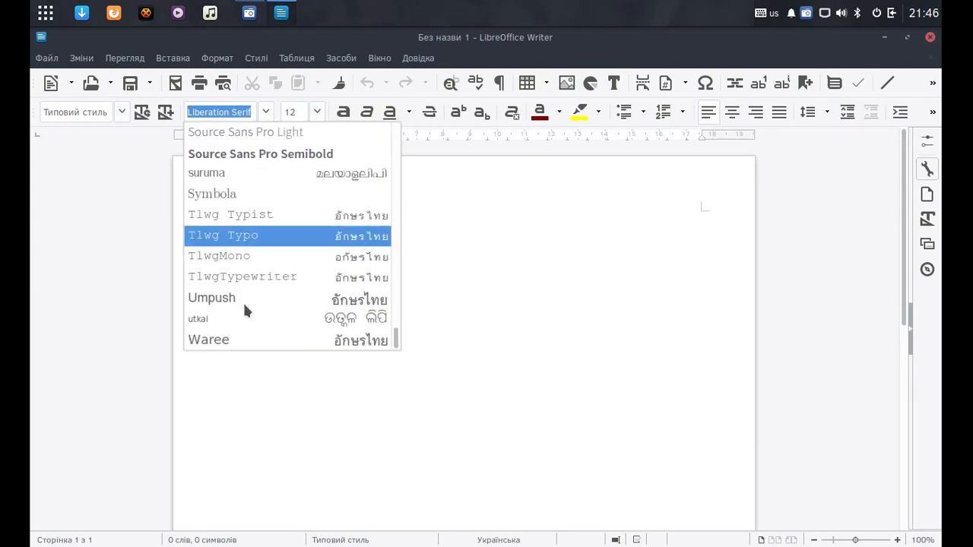
{"action": "left_click", "coordinate": [121, 224]}
{"action": "left_click", "coordinate": [418, 58]}
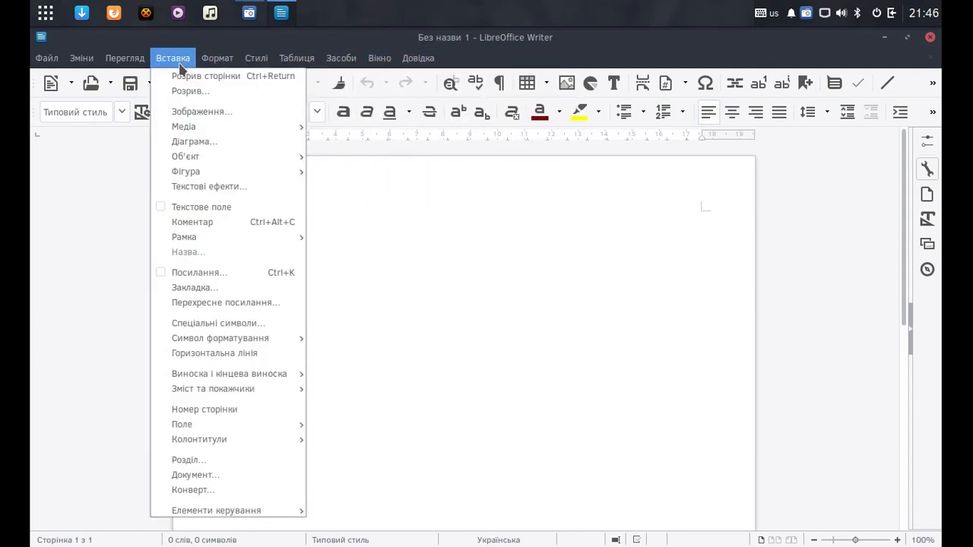
{"action": "left_click", "coordinate": [930, 38]}
Run uname -a in the terminal to show the kernel details, and close the terminal.
{"action": "type", "text": "m"}
{"action": "type", "text": "e -a"}
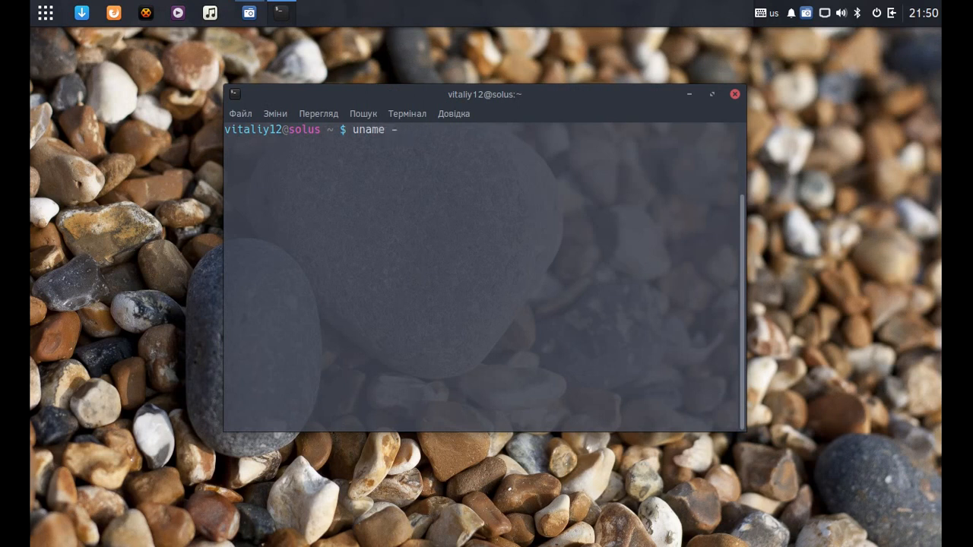
{"action": "key", "text": "Return"}
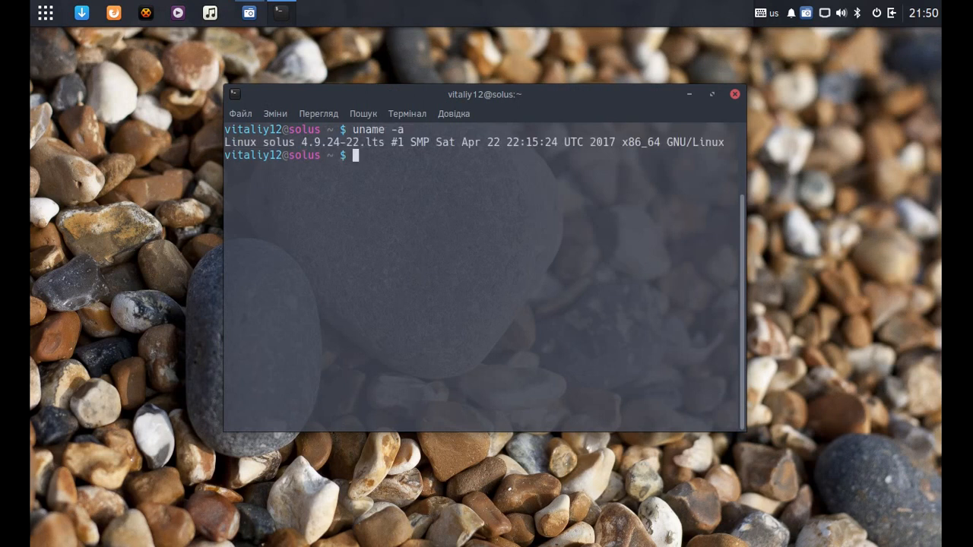
{"action": "left_click", "coordinate": [735, 95]}
Open the text editor from the Стандартні application category, look at its options menu, and close it.
{"action": "left_click", "coordinate": [46, 13]}
{"action": "left_click", "coordinate": [80, 300]}
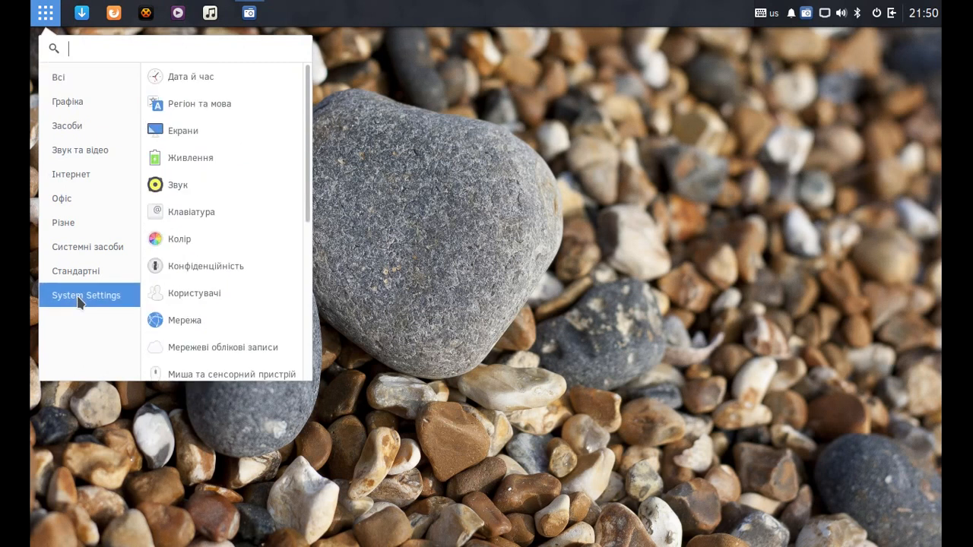
{"action": "left_click", "coordinate": [80, 271]}
{"action": "left_click", "coordinate": [300, 131]}
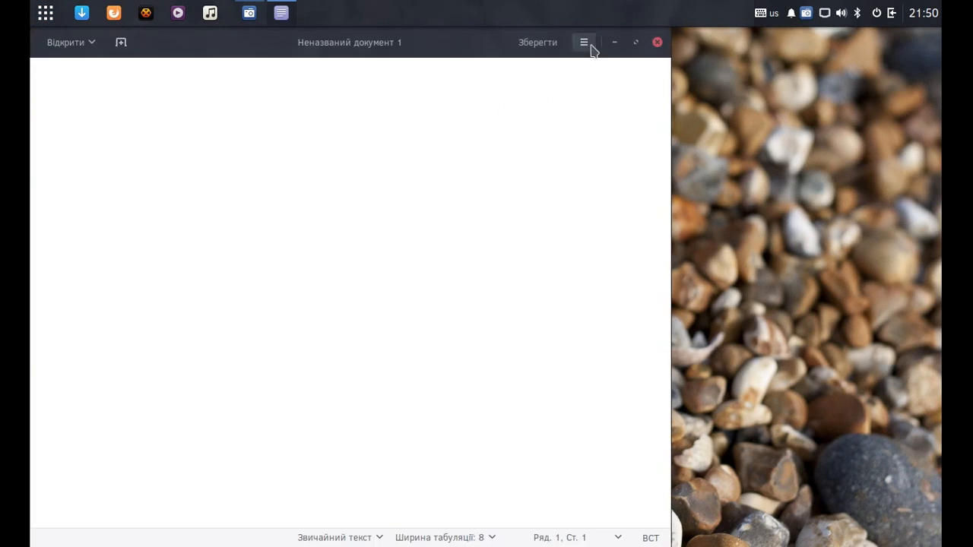
{"action": "left_click", "coordinate": [584, 44]}
{"action": "left_click", "coordinate": [658, 42]}
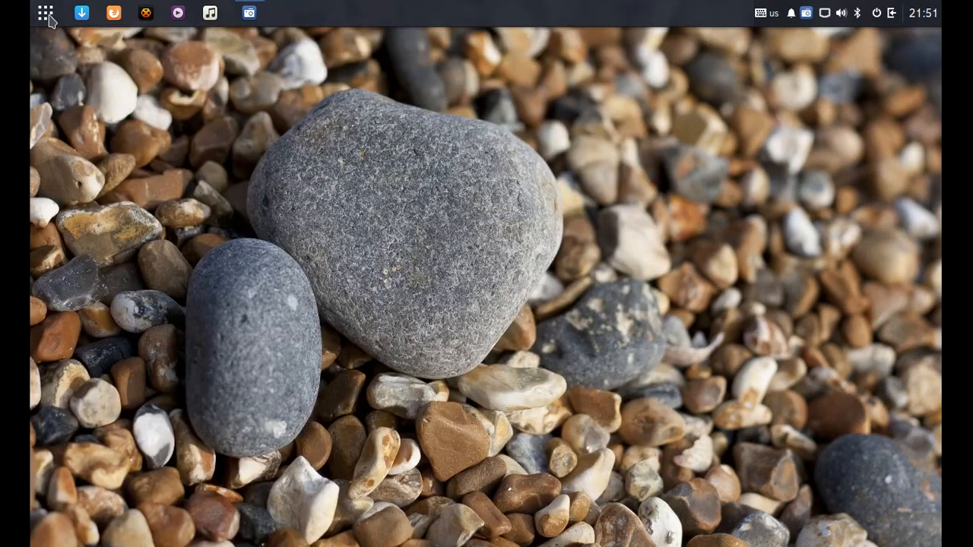
Browse the applications under Різне, Системні засоби, Стандартні, System Settings and Засоби.
{"action": "left_click", "coordinate": [46, 13]}
{"action": "left_click", "coordinate": [69, 223]}
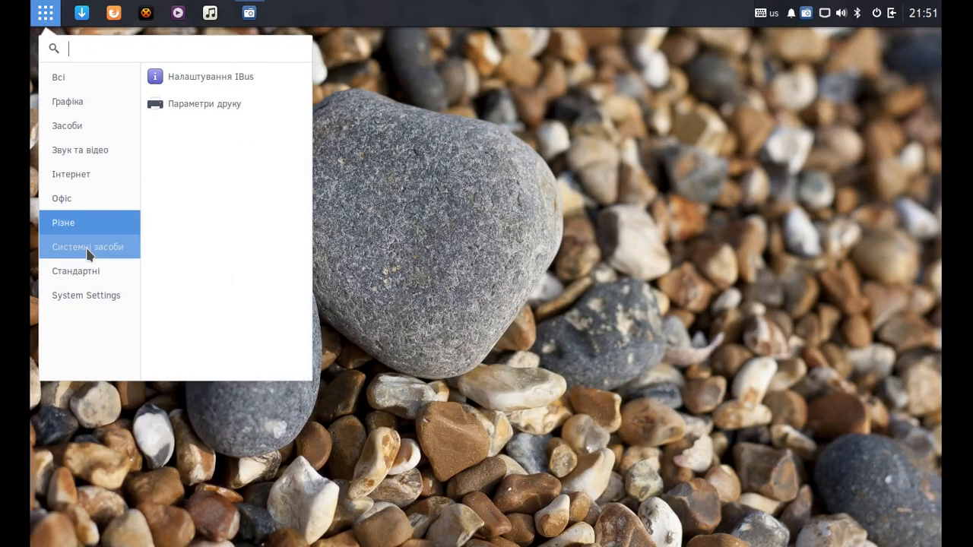
{"action": "left_click", "coordinate": [87, 249]}
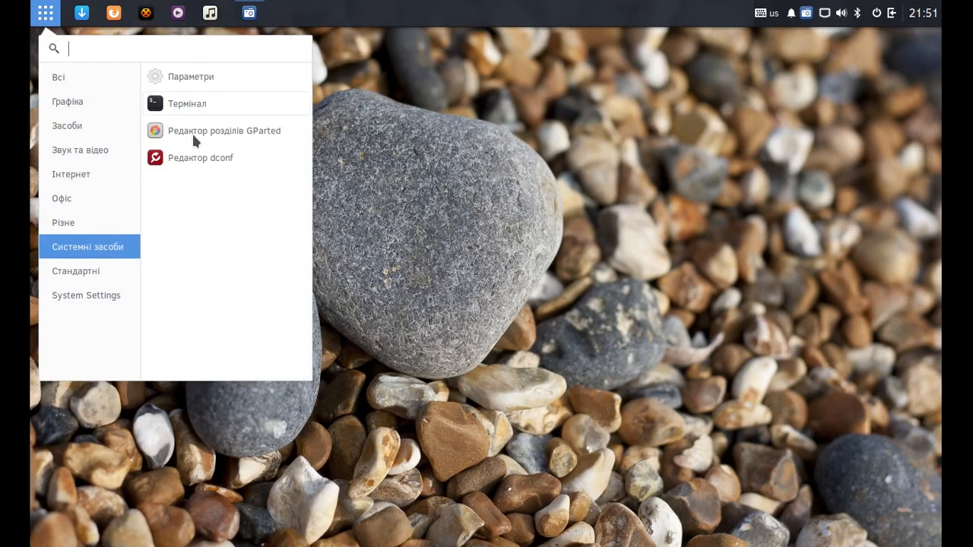
{"action": "left_click", "coordinate": [75, 271]}
{"action": "left_click", "coordinate": [76, 297]}
{"action": "left_click_drag", "start_coordinate": [307, 167], "coordinate": [221, 328]}
{"action": "left_click", "coordinate": [69, 134]}
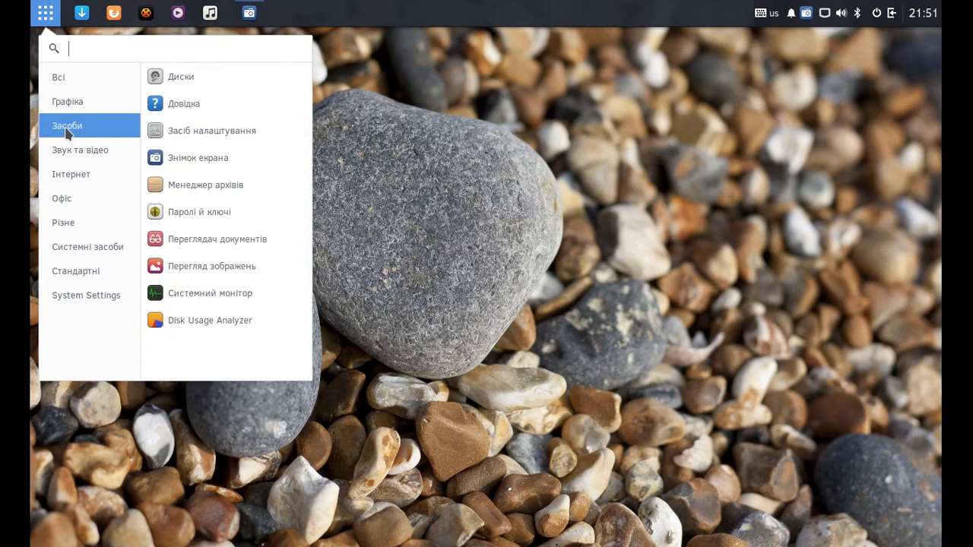
Open Системний монітор, view its resources, file systems and processes, and close it.
{"action": "left_click", "coordinate": [168, 294]}
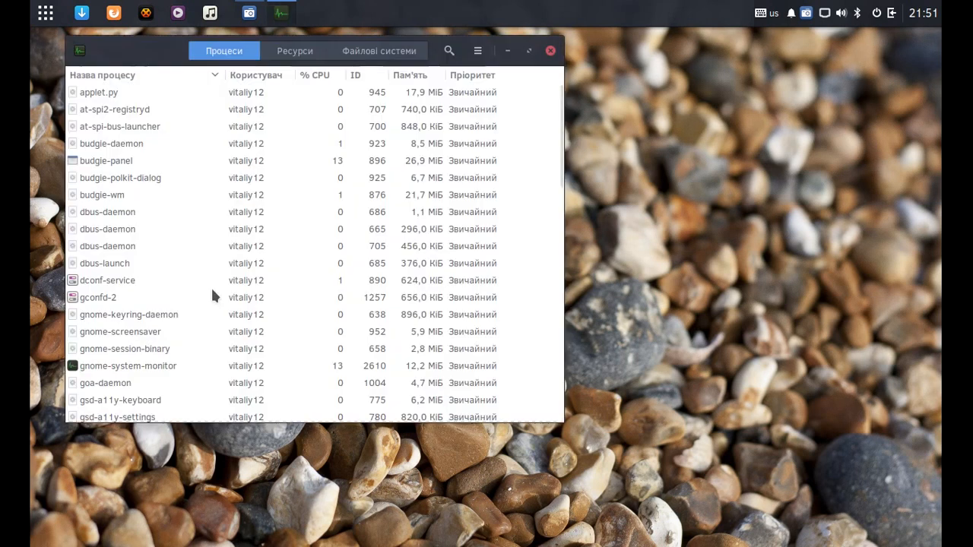
{"action": "left_click", "coordinate": [301, 51]}
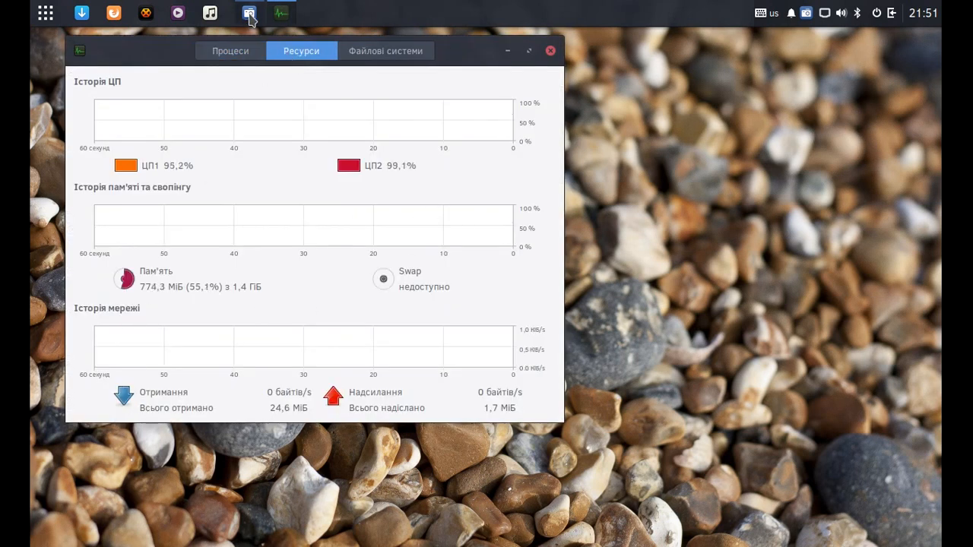
{"action": "left_click", "coordinate": [385, 53]}
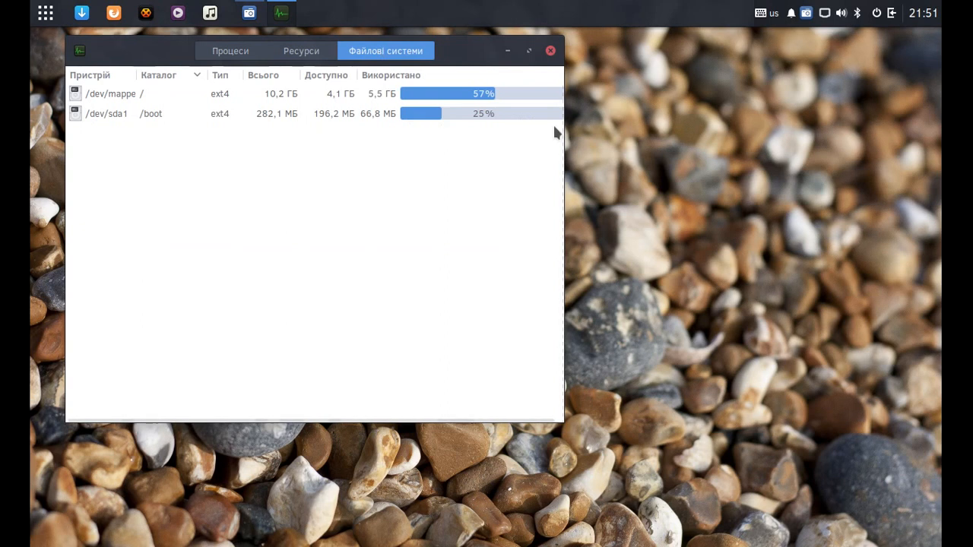
{"action": "left_click", "coordinate": [301, 51]}
{"action": "left_click", "coordinate": [229, 52]}
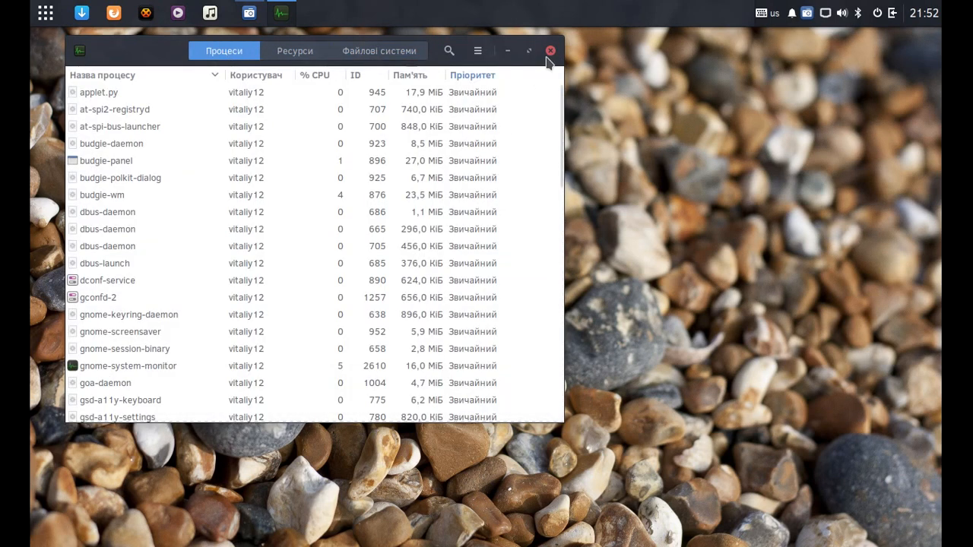
{"action": "left_click", "coordinate": [550, 51]}
View the Raven sidebar and the user and power options, and close them.
{"action": "left_click", "coordinate": [893, 13]}
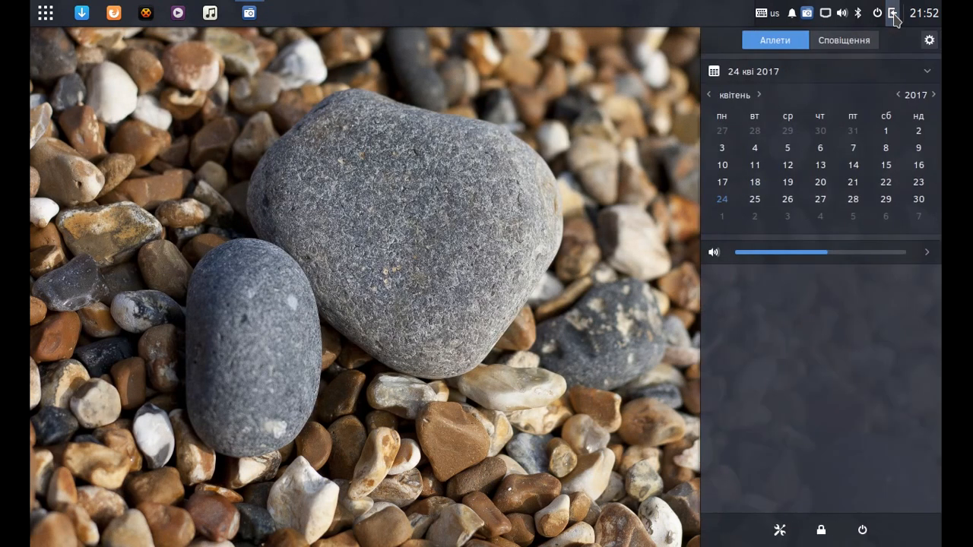
{"action": "left_click", "coordinate": [877, 13]}
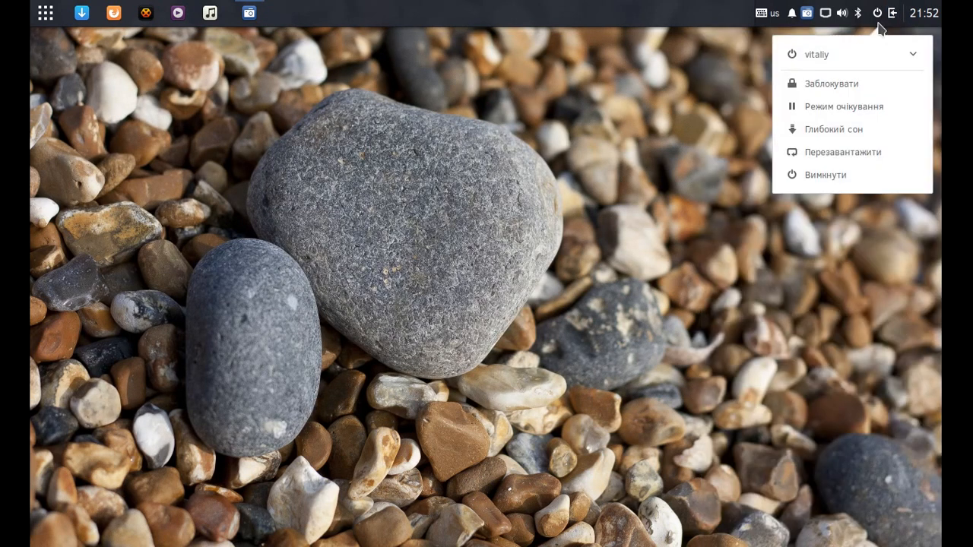
{"action": "left_click", "coordinate": [912, 56]}
{"action": "left_click", "coordinate": [711, 118]}
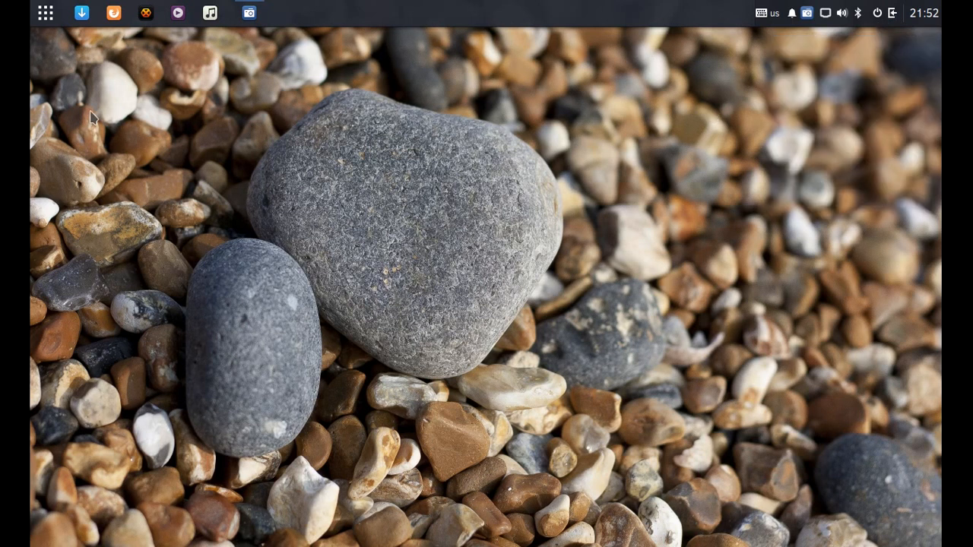
Open Засіб налаштування from the Засоби category and view its Верхня панель, Вигляд, Вікна and Живлення settings.
{"action": "left_click", "coordinate": [45, 13]}
{"action": "left_click", "coordinate": [69, 101]}
{"action": "left_click", "coordinate": [65, 128]}
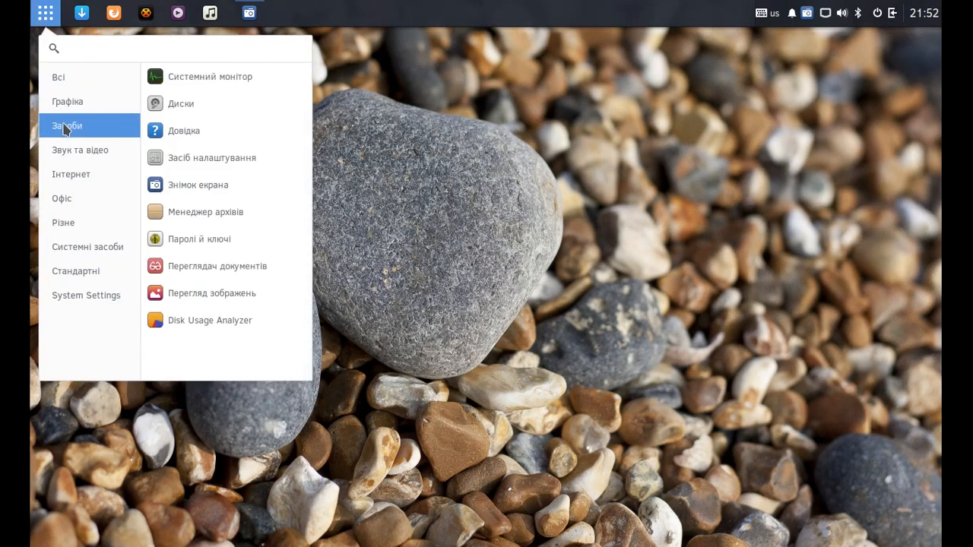
{"action": "left_click", "coordinate": [204, 160]}
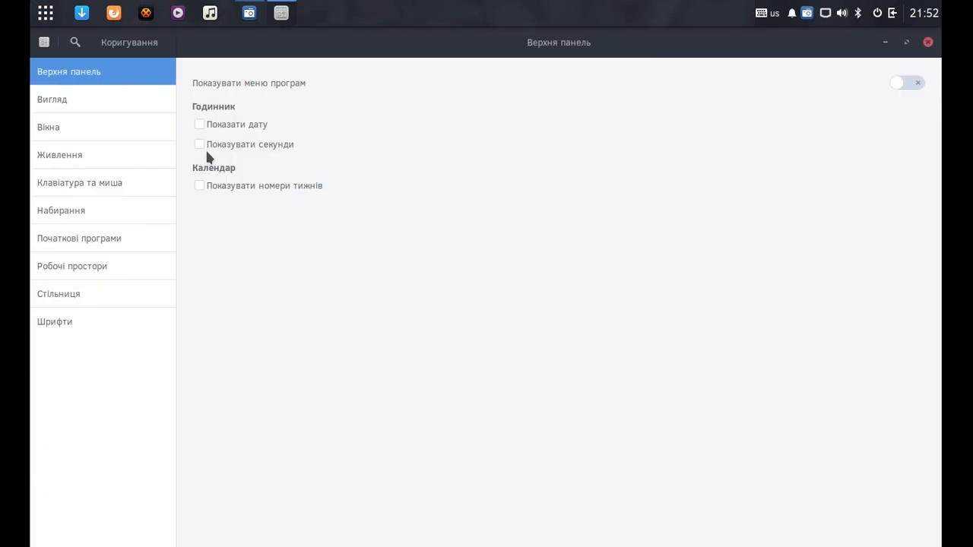
{"action": "left_click", "coordinate": [77, 103]}
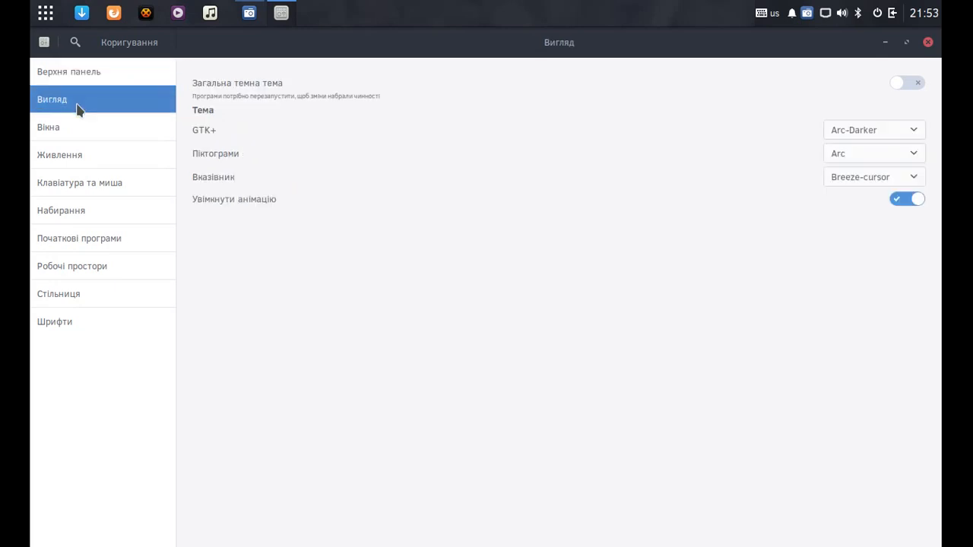
{"action": "left_click", "coordinate": [83, 128]}
{"action": "left_click", "coordinate": [89, 153]}
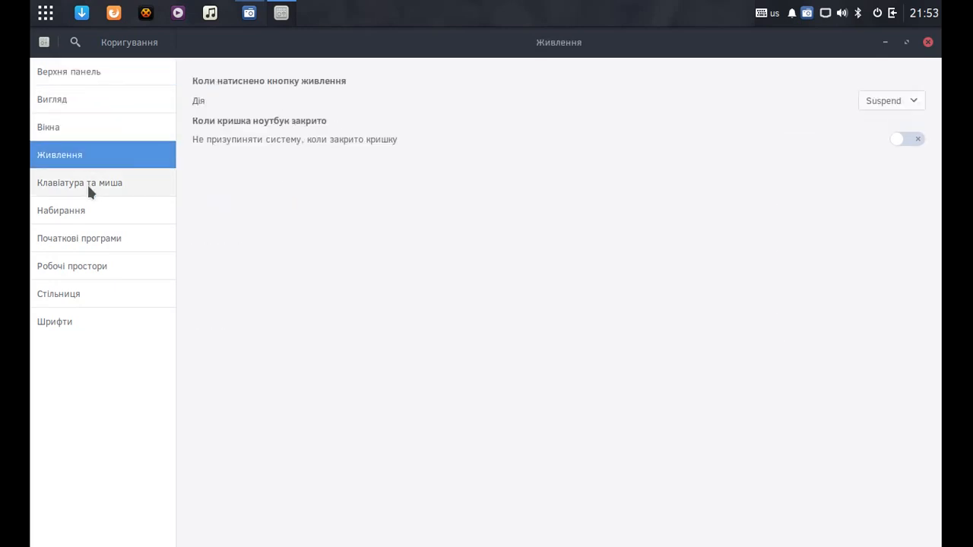
View the Клавіатура та миша and Набирання settings, and read the layout switching shortcuts under Перемикання на іншу розкладку.
{"action": "left_click", "coordinate": [86, 183]}
{"action": "left_click", "coordinate": [87, 217]}
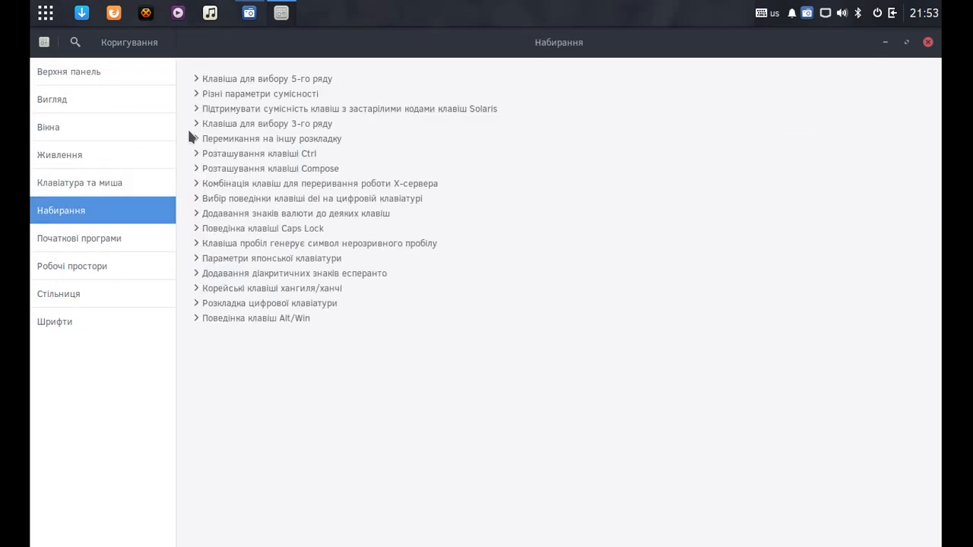
{"action": "left_click", "coordinate": [278, 140]}
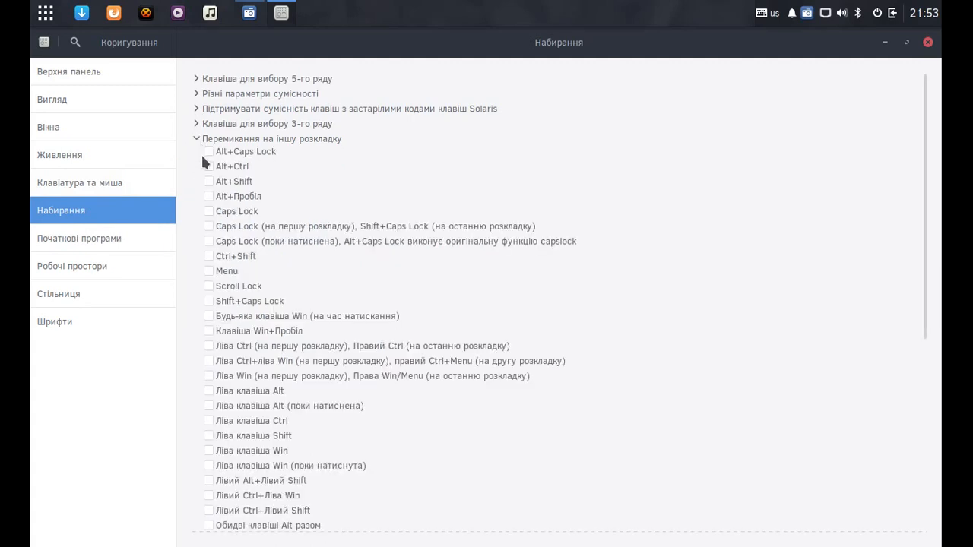
{"action": "scroll", "coordinate": [212, 410], "scroll_direction": "down", "scroll_amount": 4}
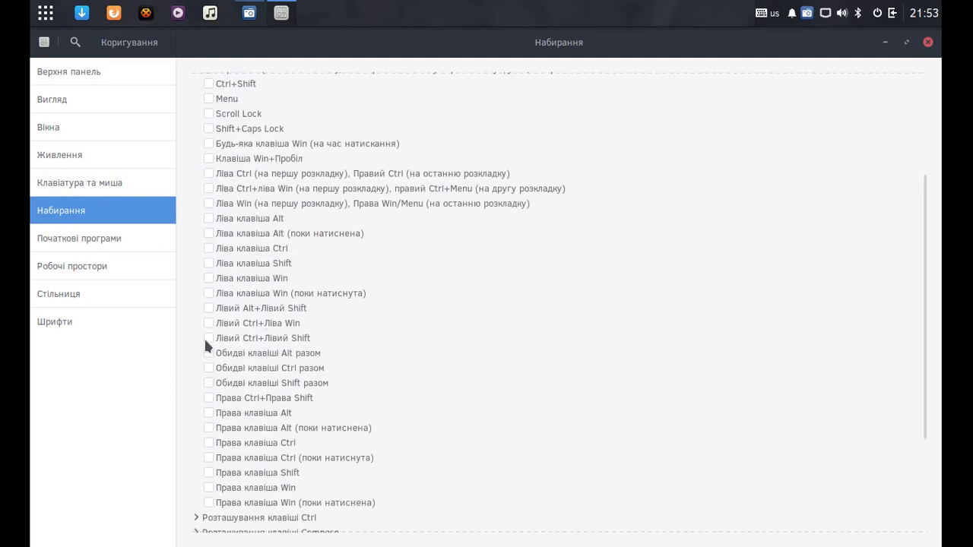
{"action": "scroll", "coordinate": [221, 144], "scroll_direction": "up", "scroll_amount": 5}
{"action": "left_click", "coordinate": [221, 140]}
View the Початкові програми, Робочі простори, Стільниця and Шрифти settings, and close the tweak tool.
{"action": "left_click", "coordinate": [83, 238]}
{"action": "left_click", "coordinate": [55, 268]}
{"action": "left_click", "coordinate": [60, 298]}
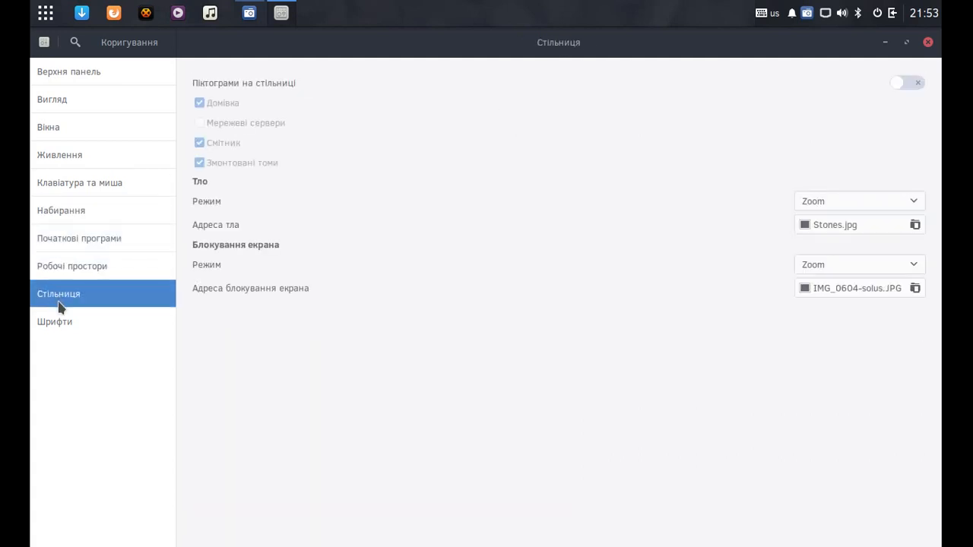
{"action": "left_click", "coordinate": [48, 321]}
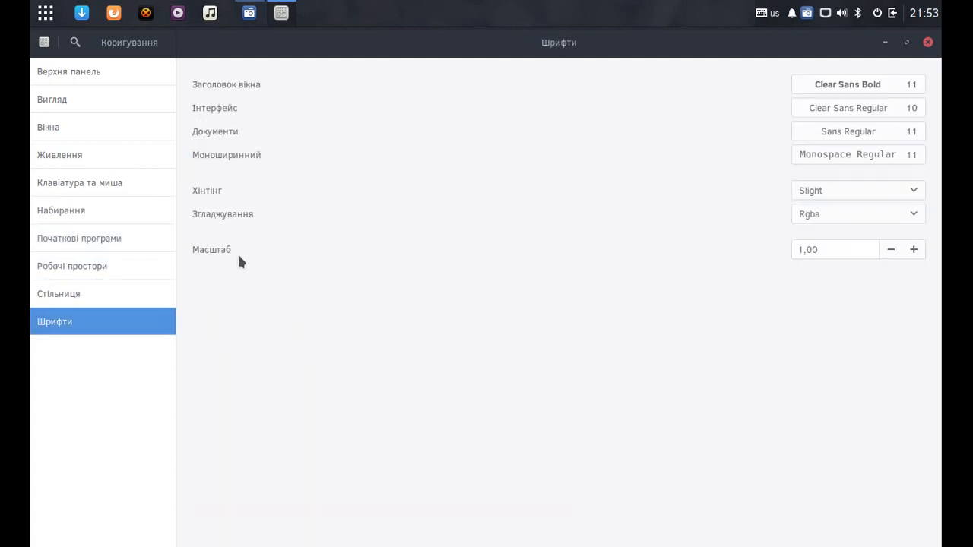
{"action": "left_click", "coordinate": [929, 43]}
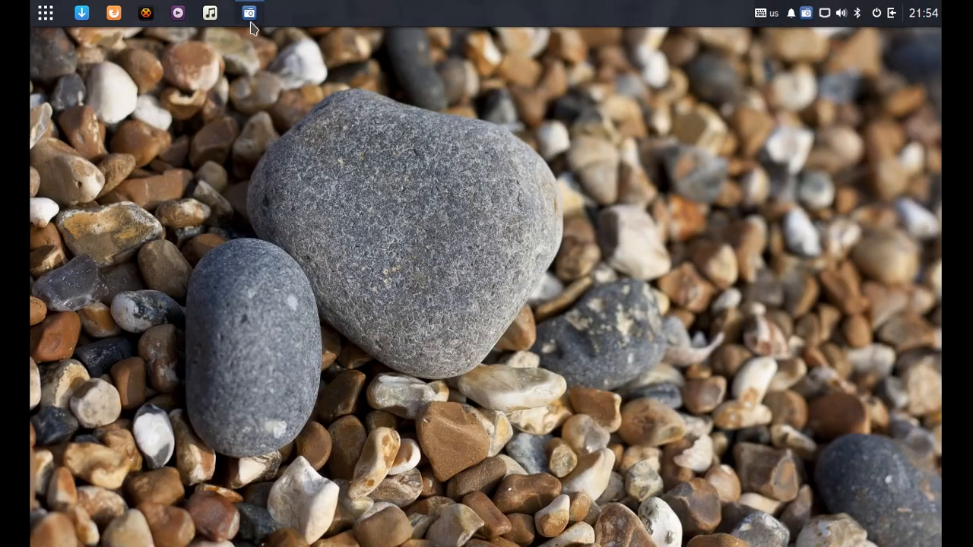